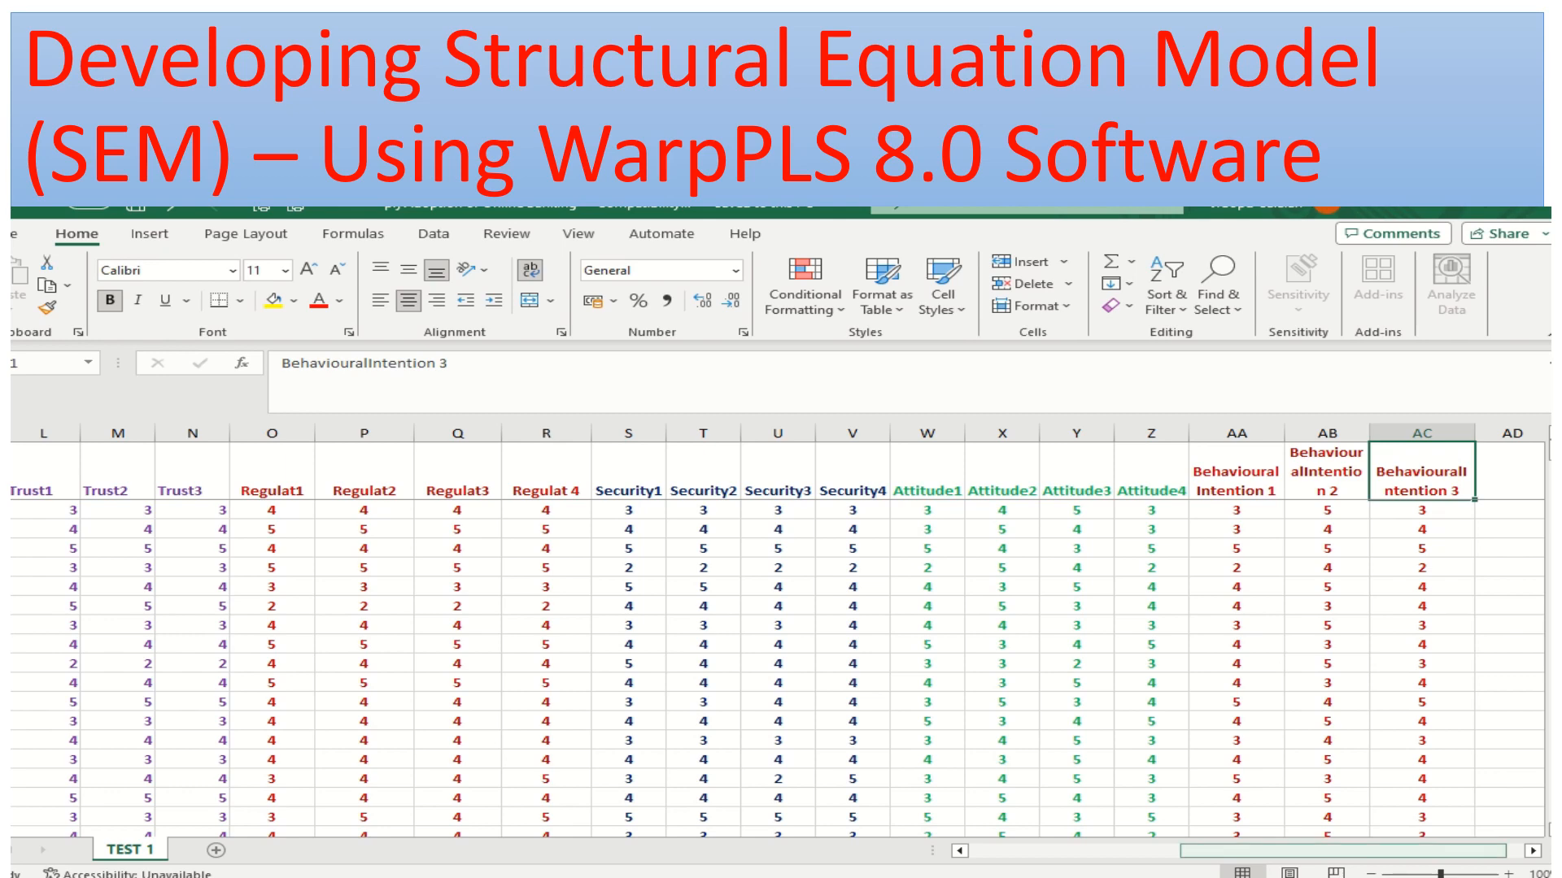
# Examine the indicator columns of the TEST 1 sheet, from Quality1 through BehaviouralIntention 3, and return to the first column
pyautogui.moveTo(1344, 851); pyautogui.dragTo(1129, 850)
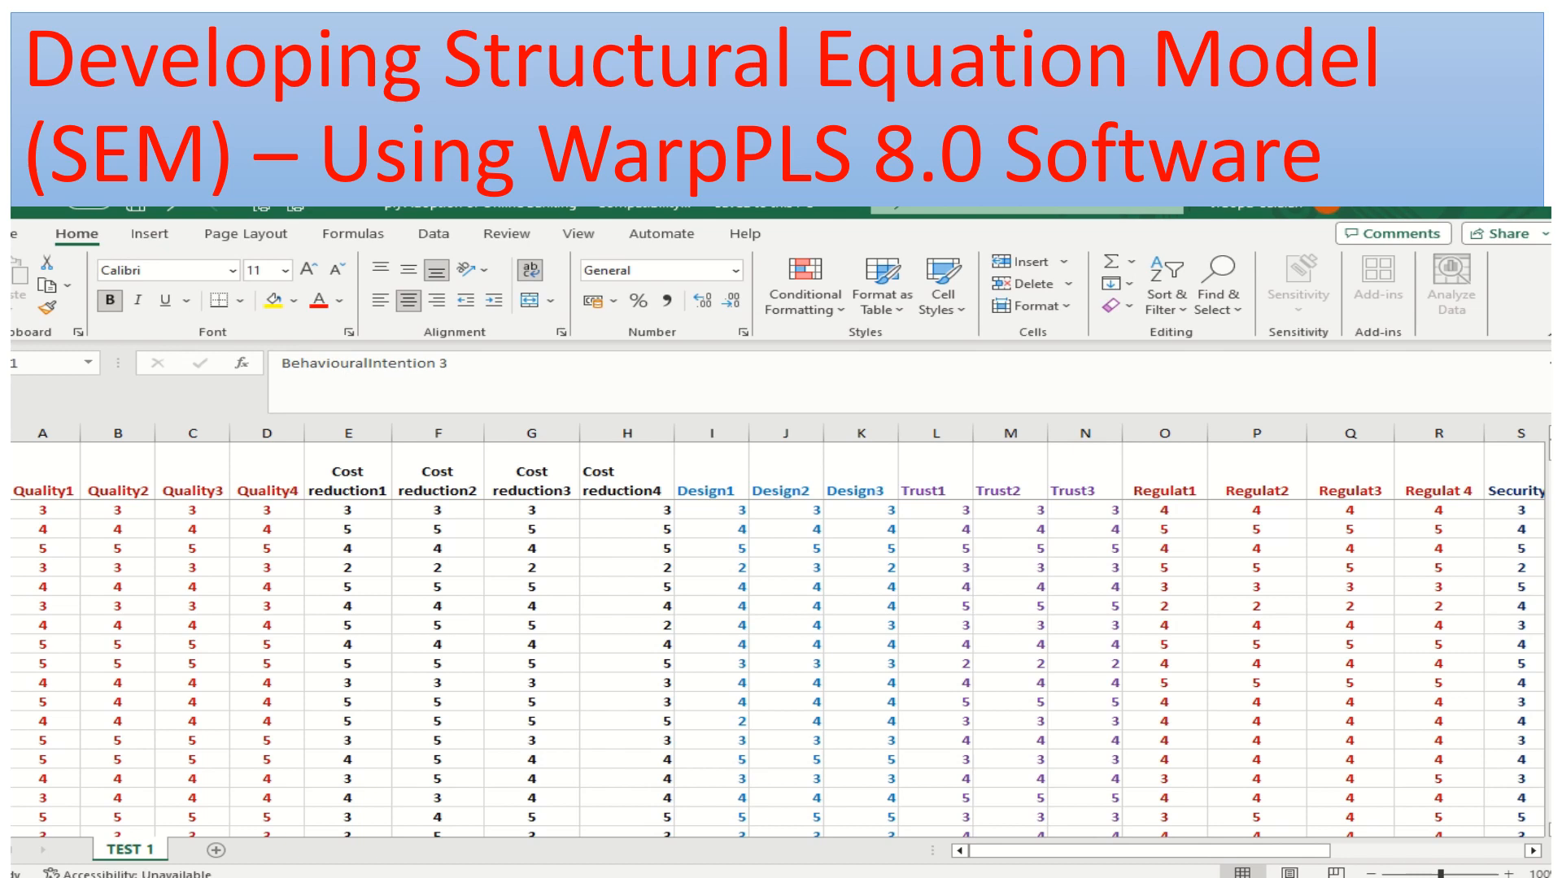
pyautogui.click(1533, 851)
pyautogui.click(1532, 850)
pyautogui.click(1532, 851)
pyautogui.click(1533, 850)
pyautogui.click(1533, 850)
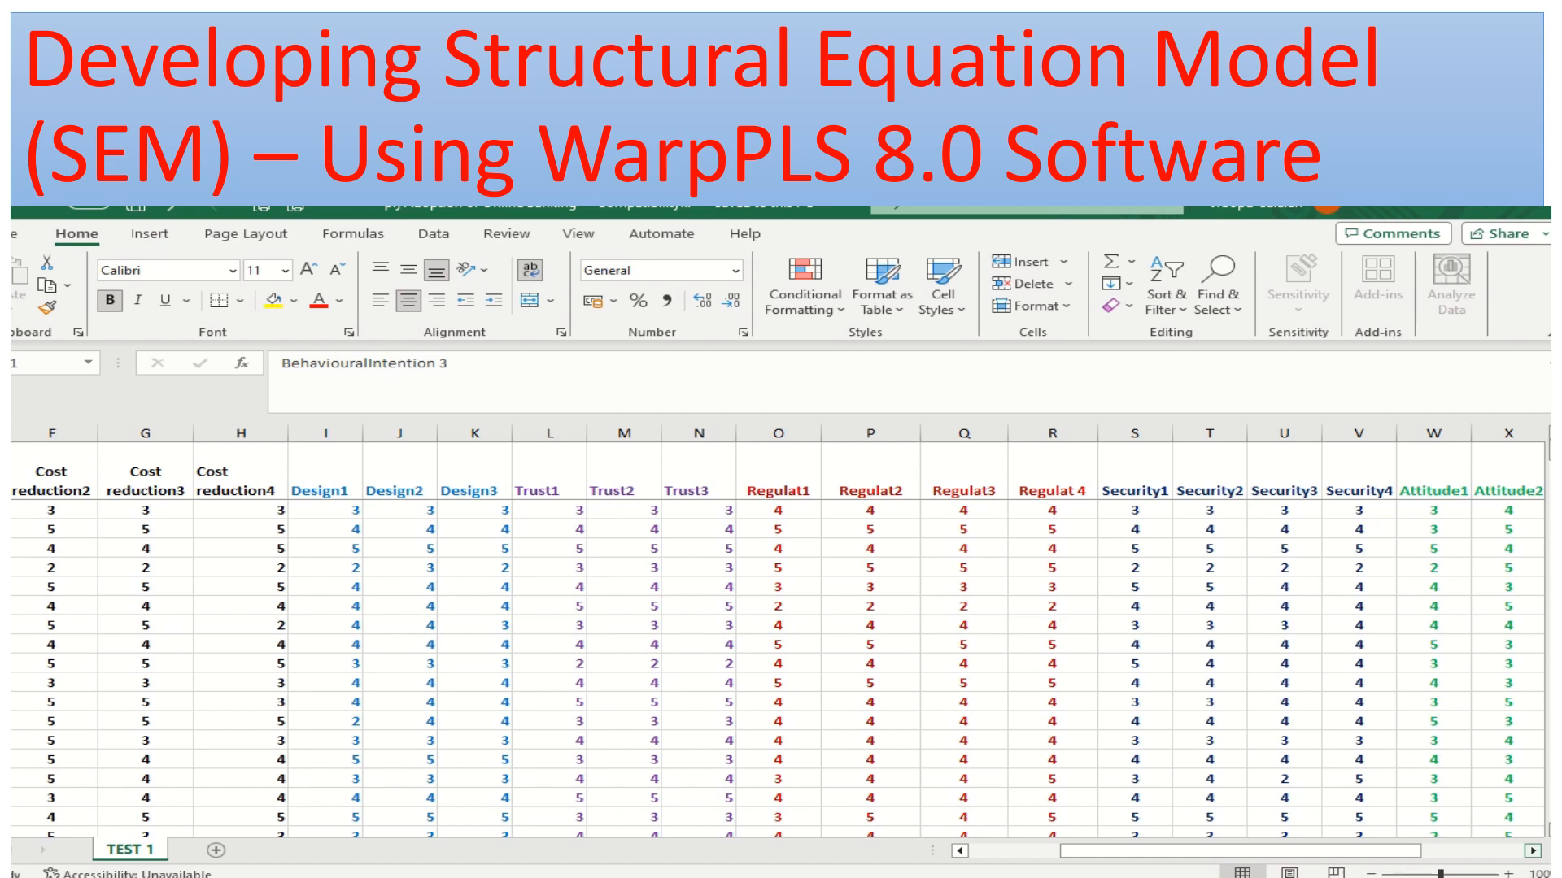
pyautogui.click(1533, 851)
pyautogui.click(1534, 852)
pyautogui.click(1533, 852)
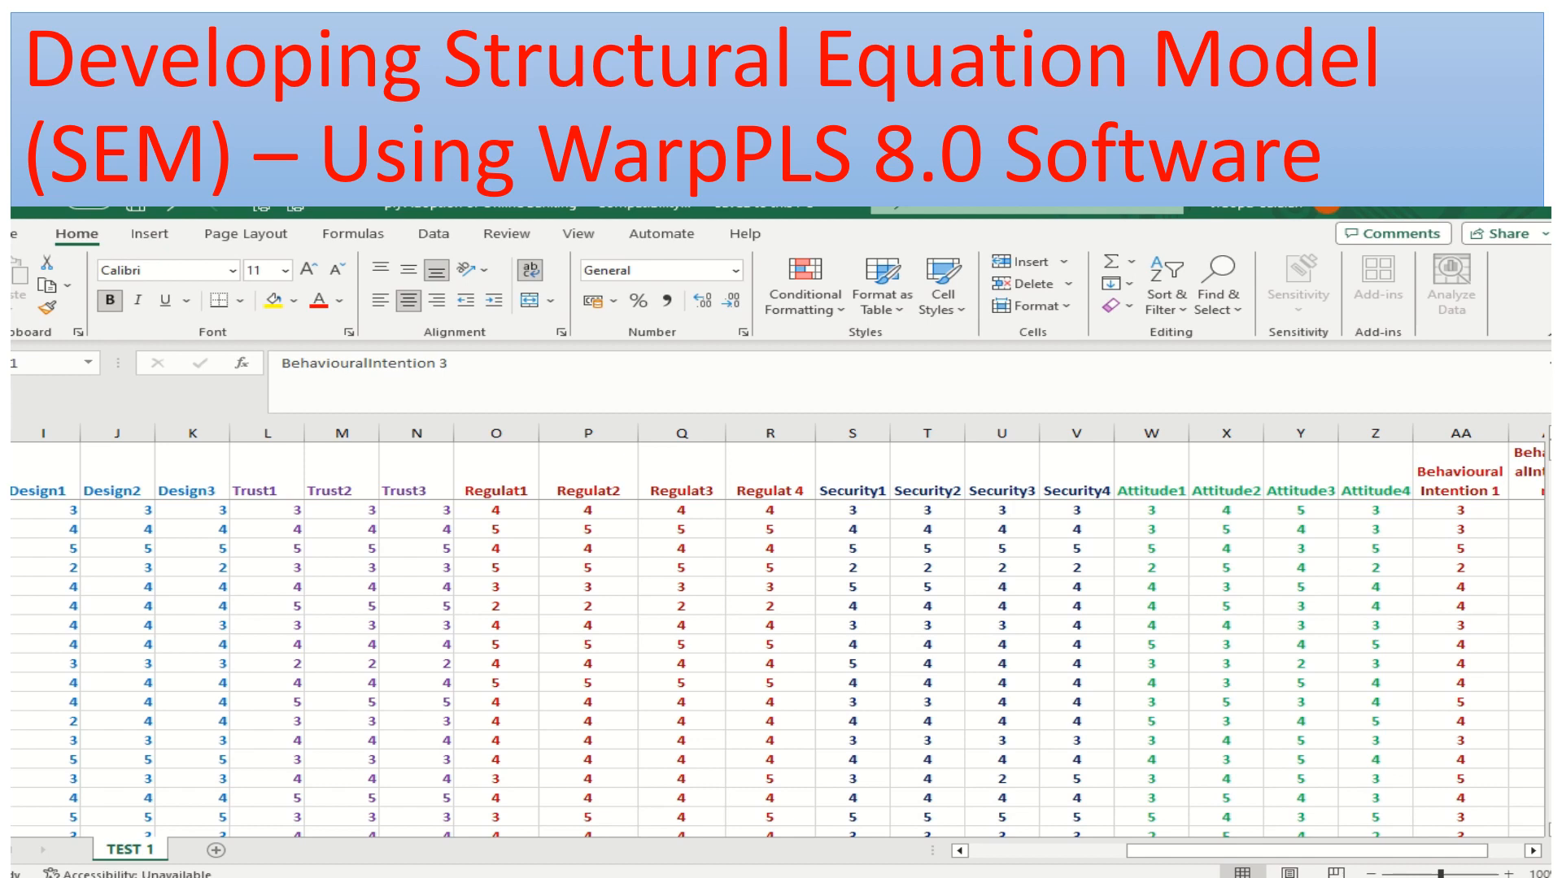
pyautogui.click(1533, 850)
pyautogui.click(1532, 850)
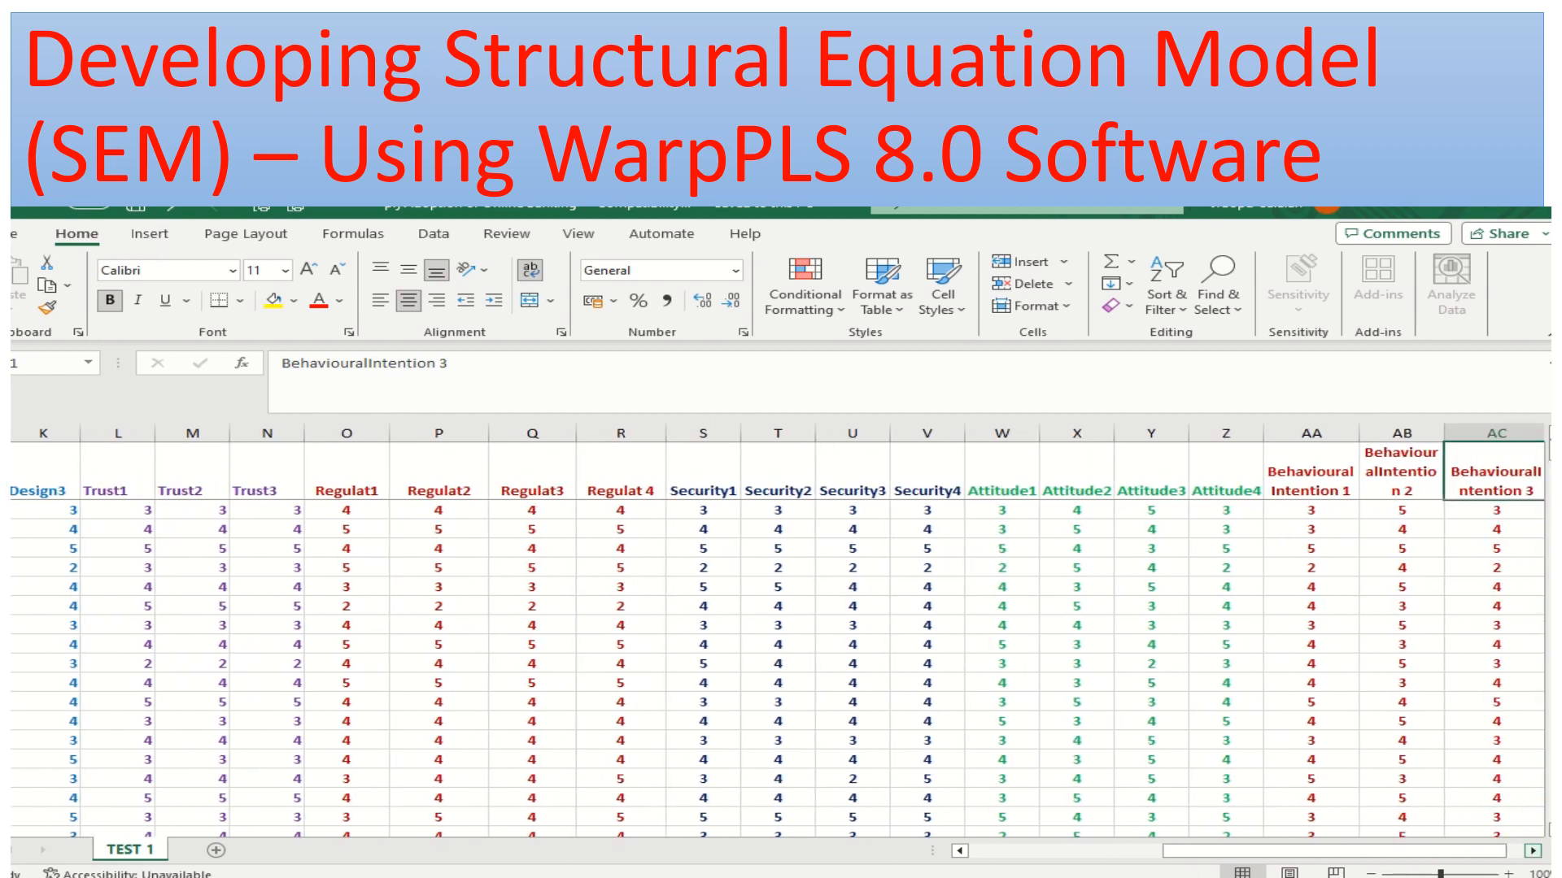
pyautogui.click(1532, 850)
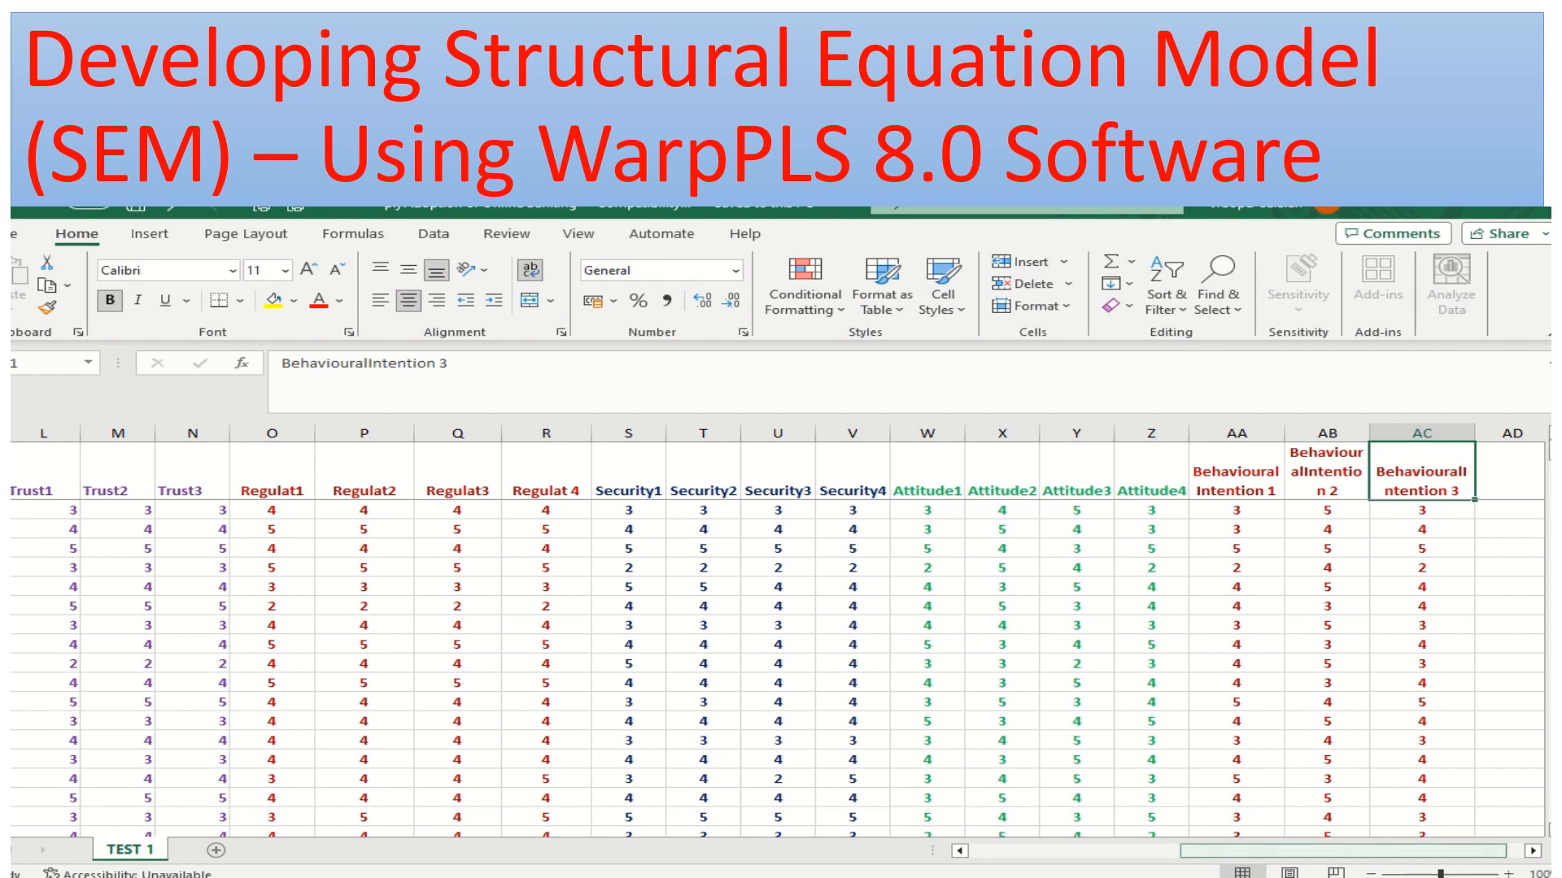
pyautogui.moveTo(1352, 851); pyautogui.dragTo(1134, 851)
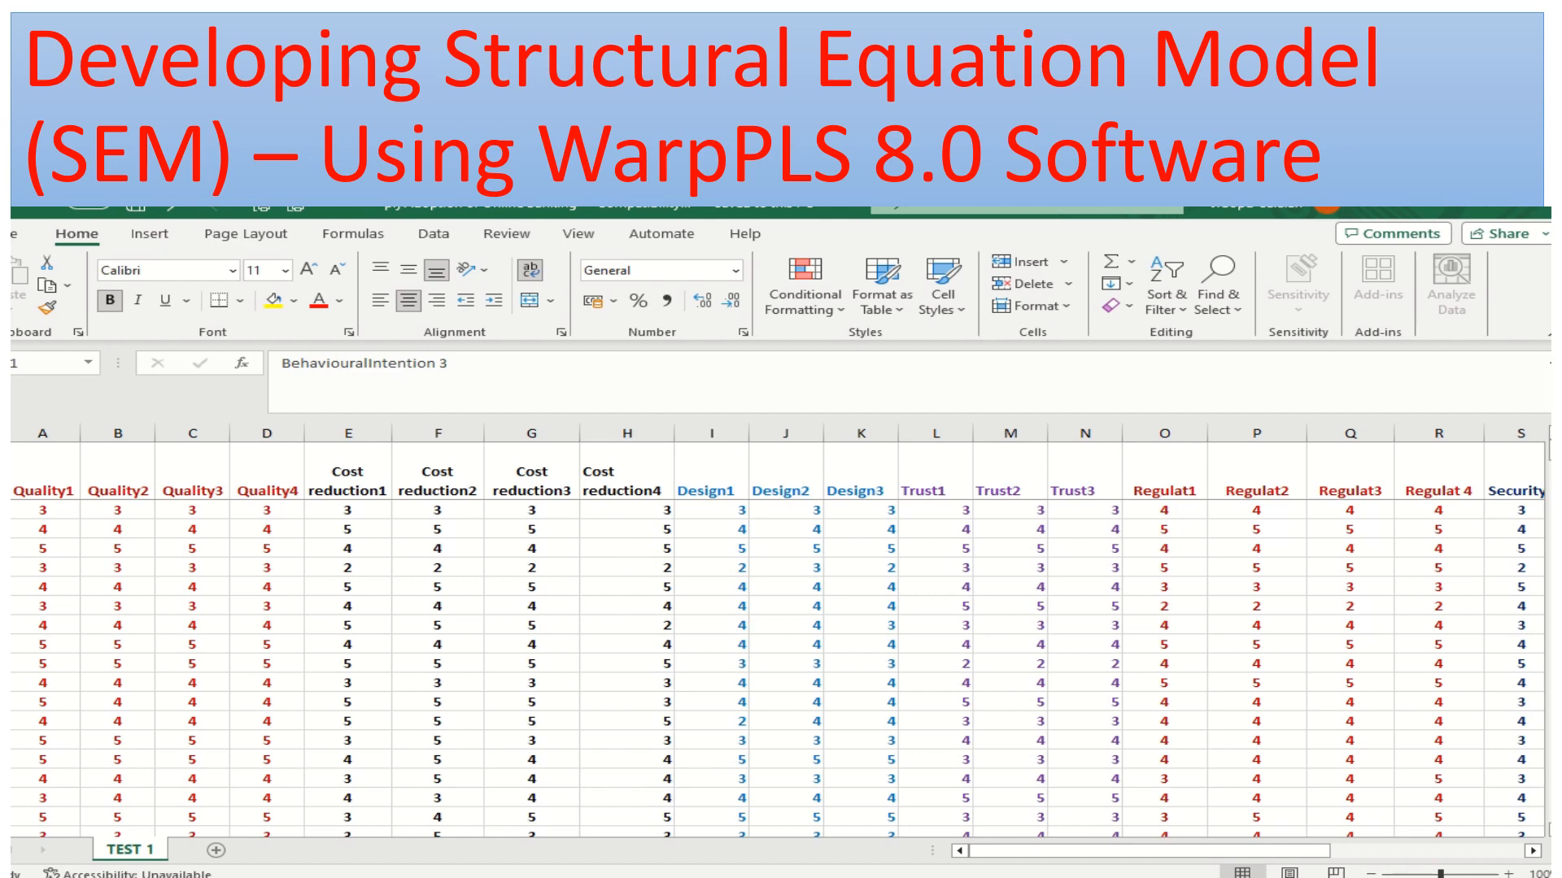
# Switch from the survey workbook to the WarpPLS 8.0 license window
pyautogui.click(980, 877)
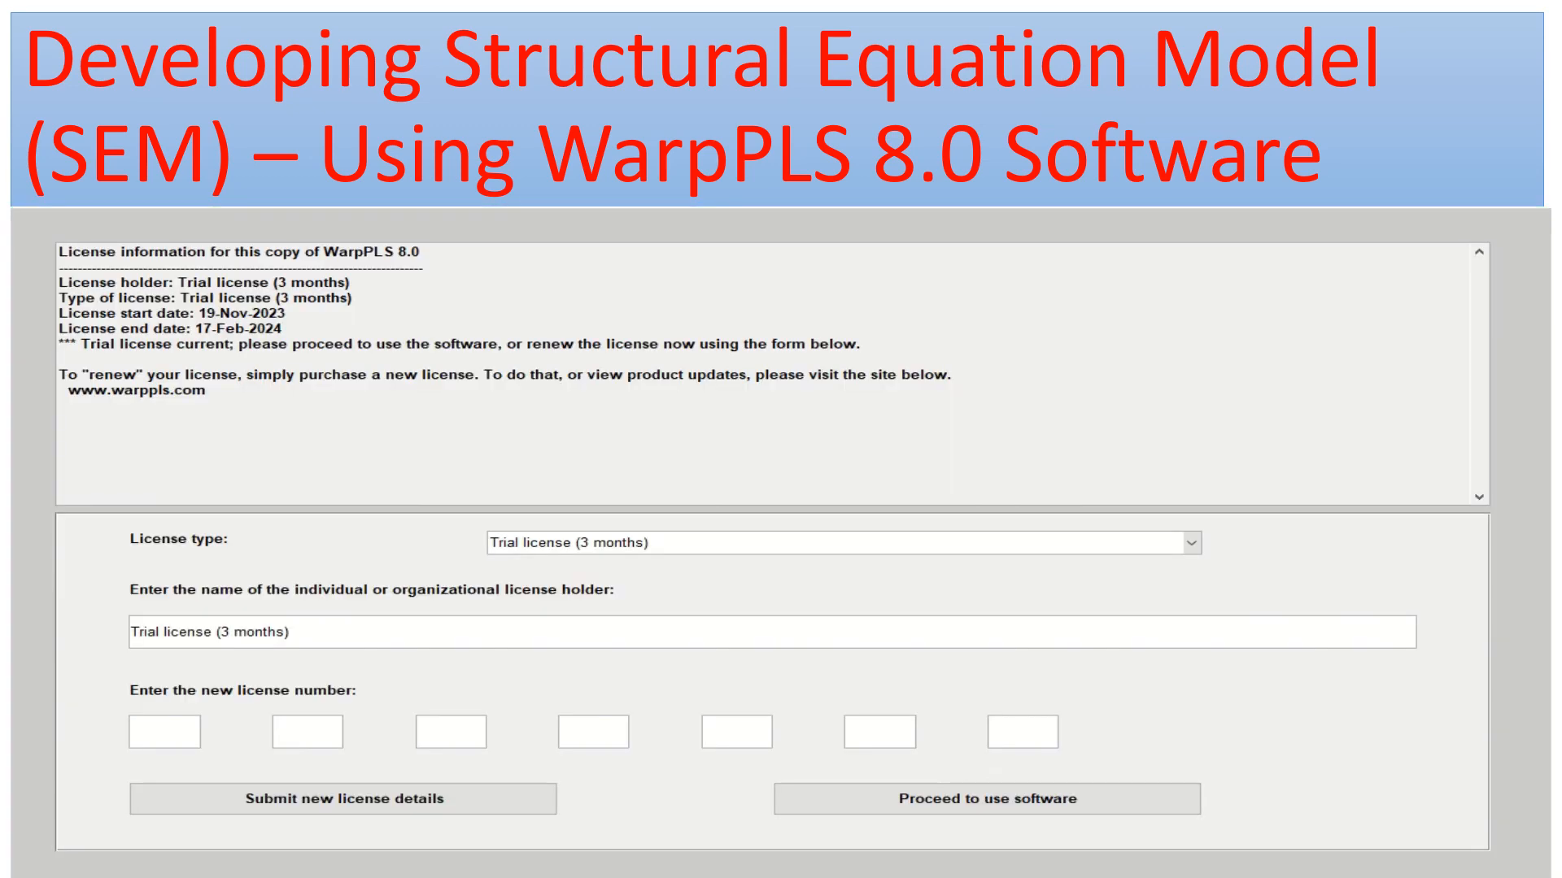
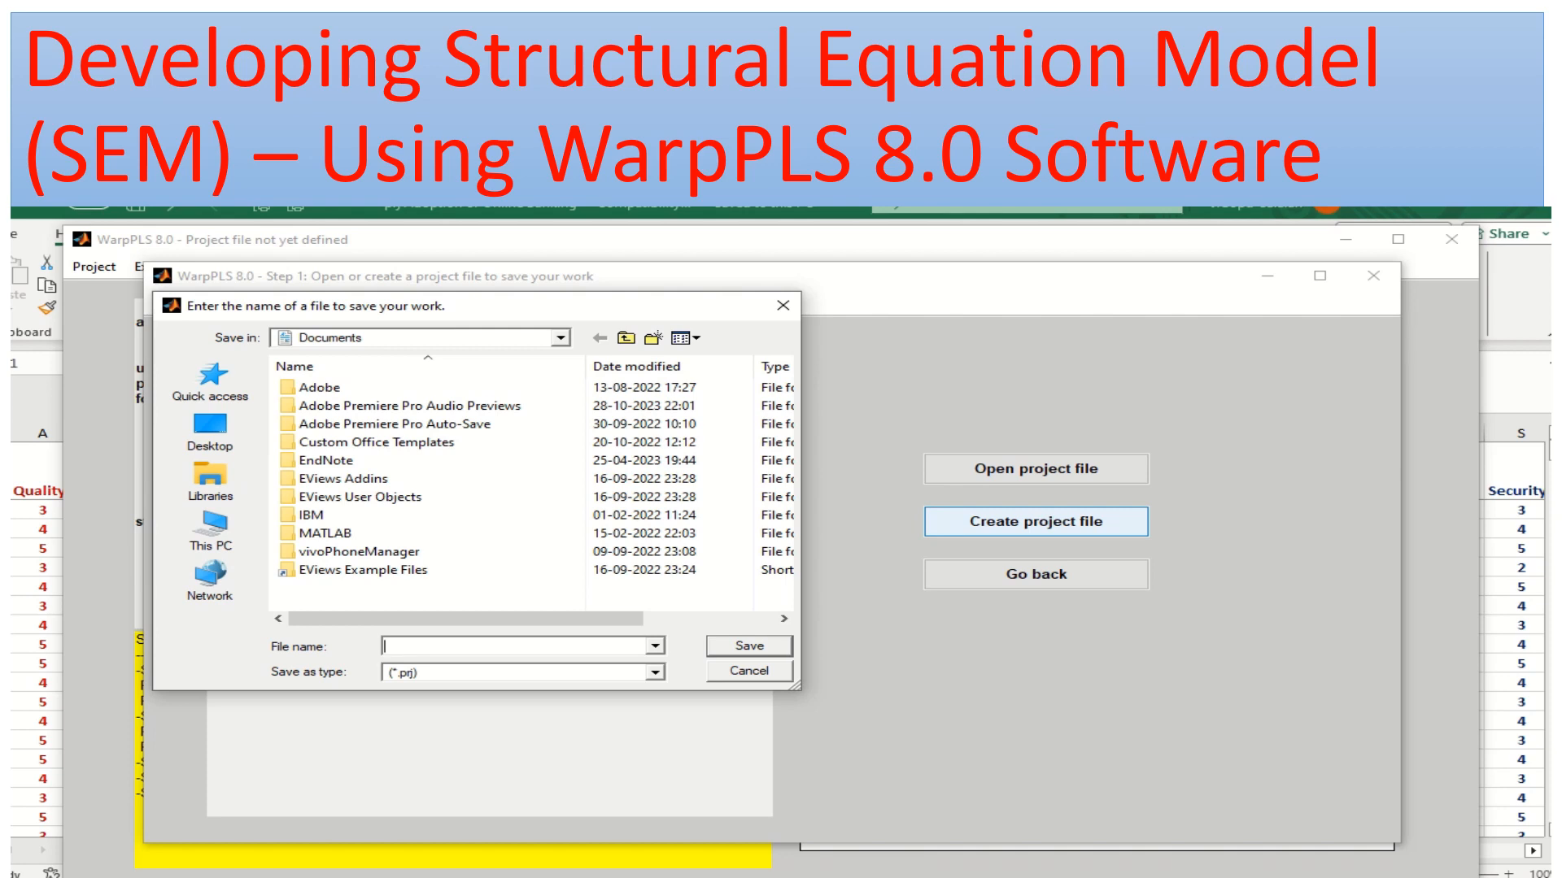
# Create the project file in the desktop's SEM MODEL DEVELOPMENT folder, replacing the existing prj Adoption of Online Banking.xls
pyautogui.click(561, 338)
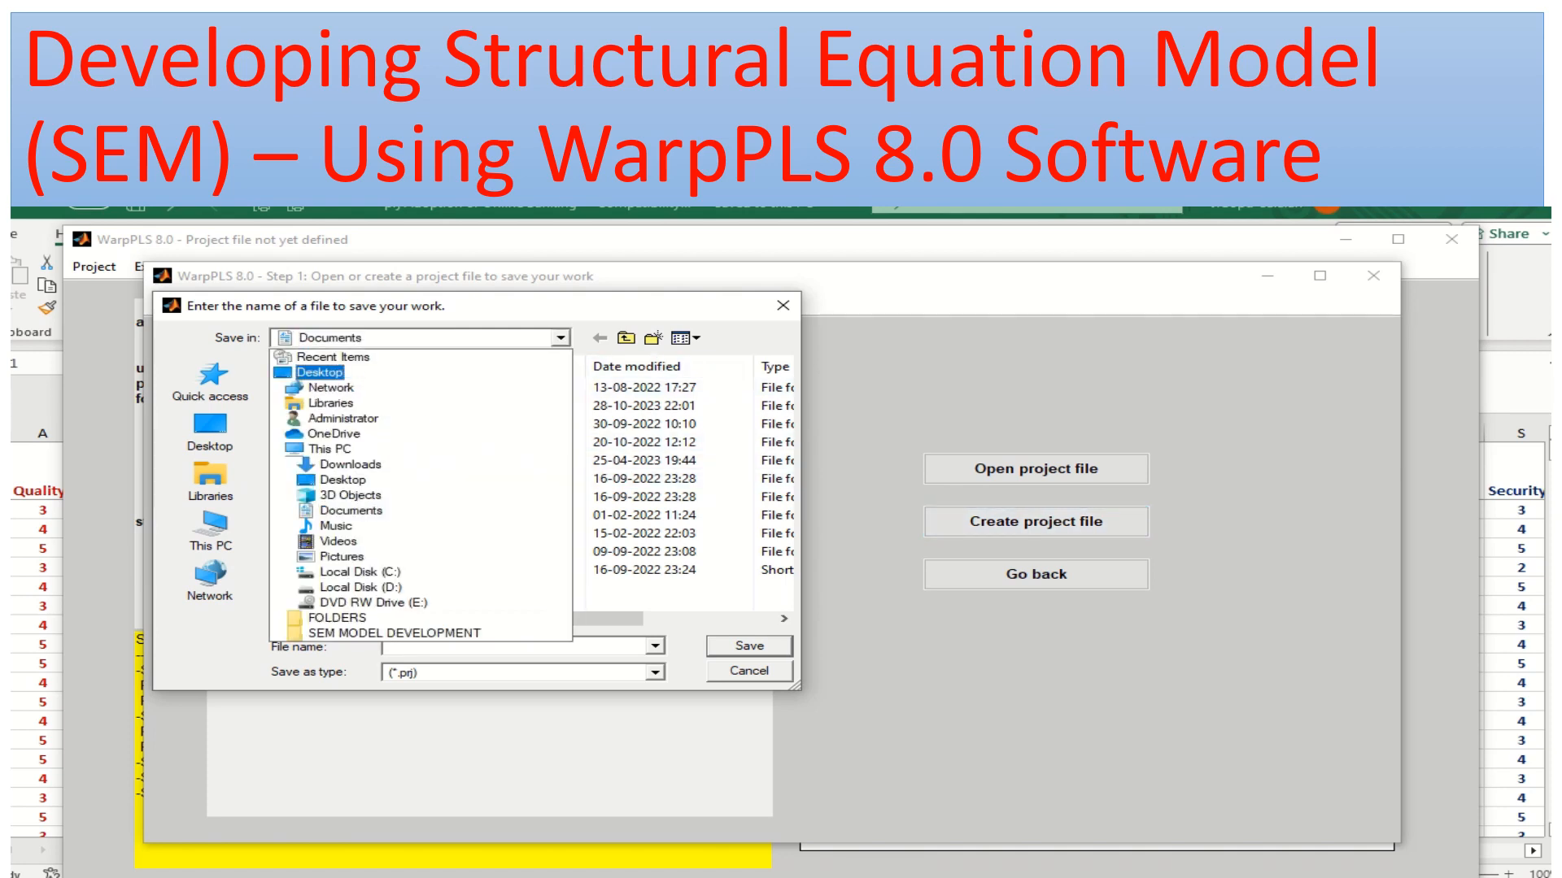
pyautogui.click(321, 372)
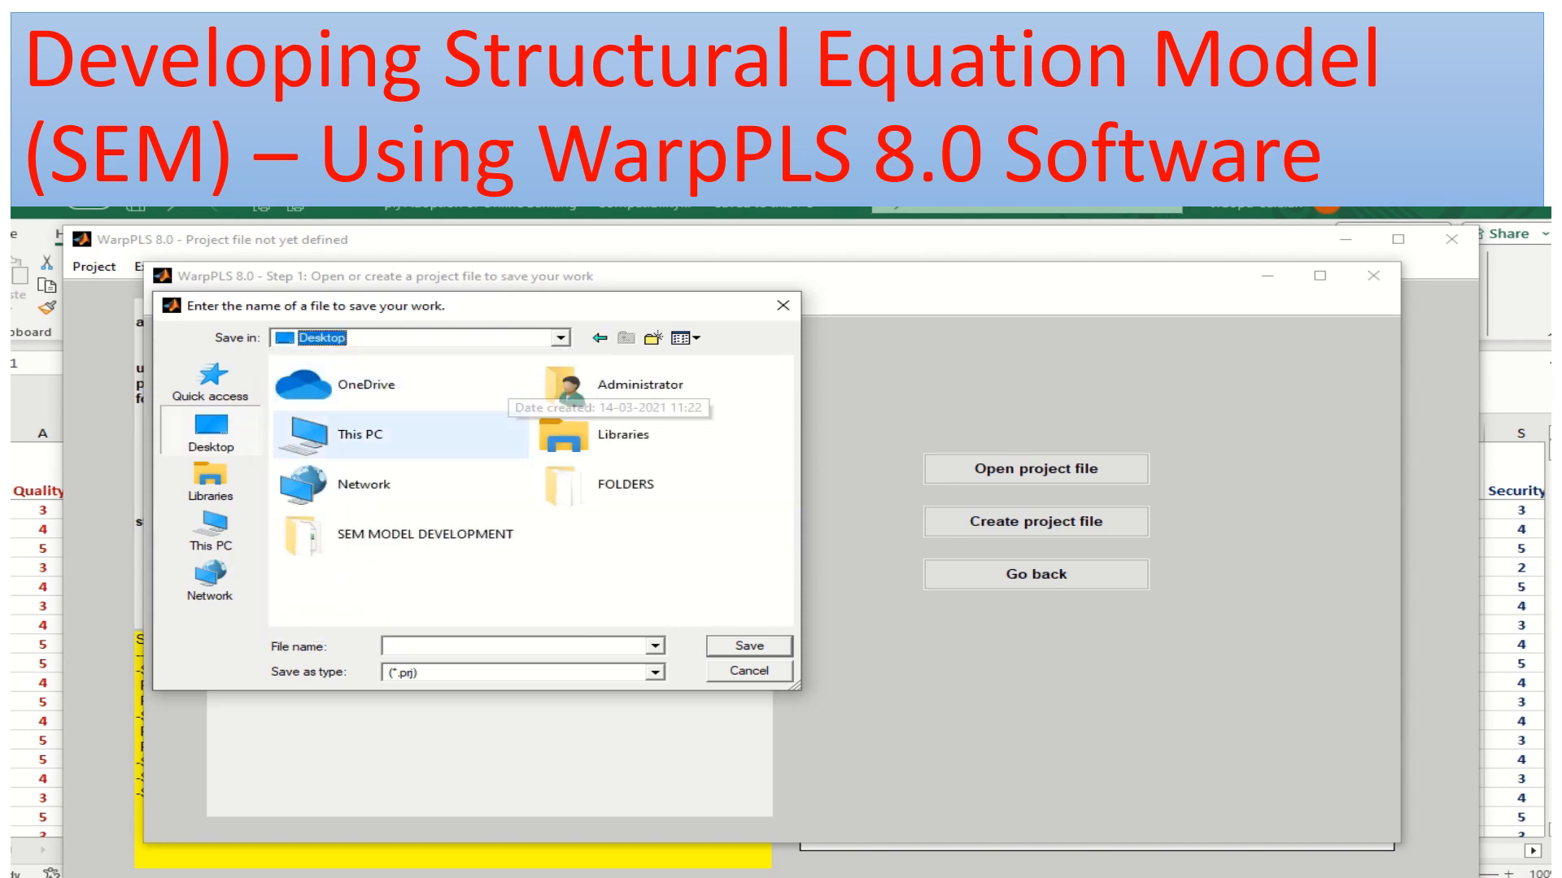
pyautogui.doubleClick(398, 535)
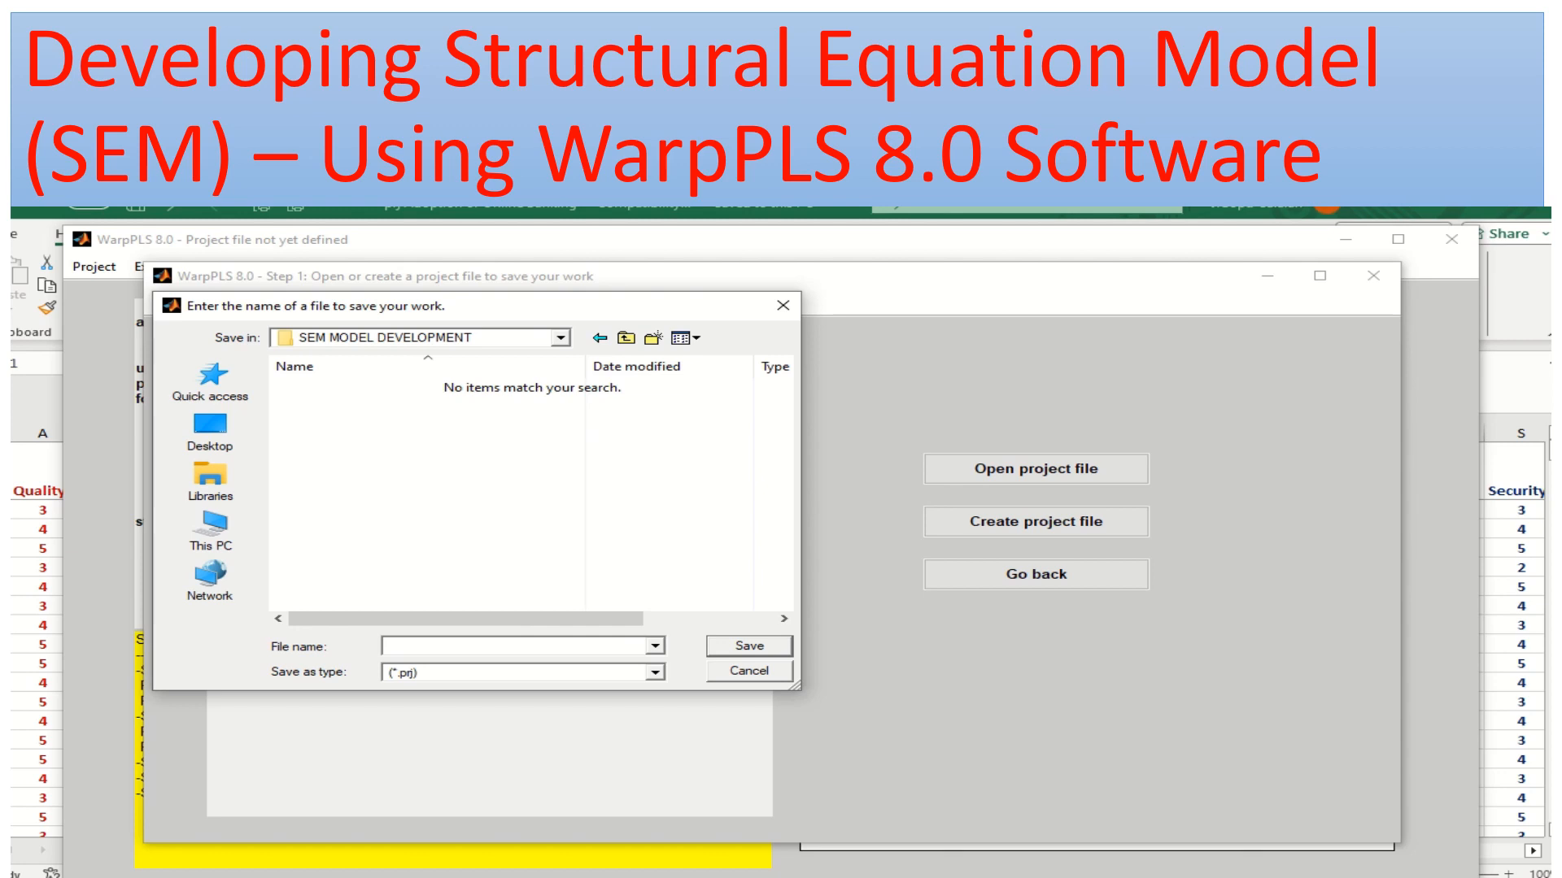
pyautogui.click(655, 673)
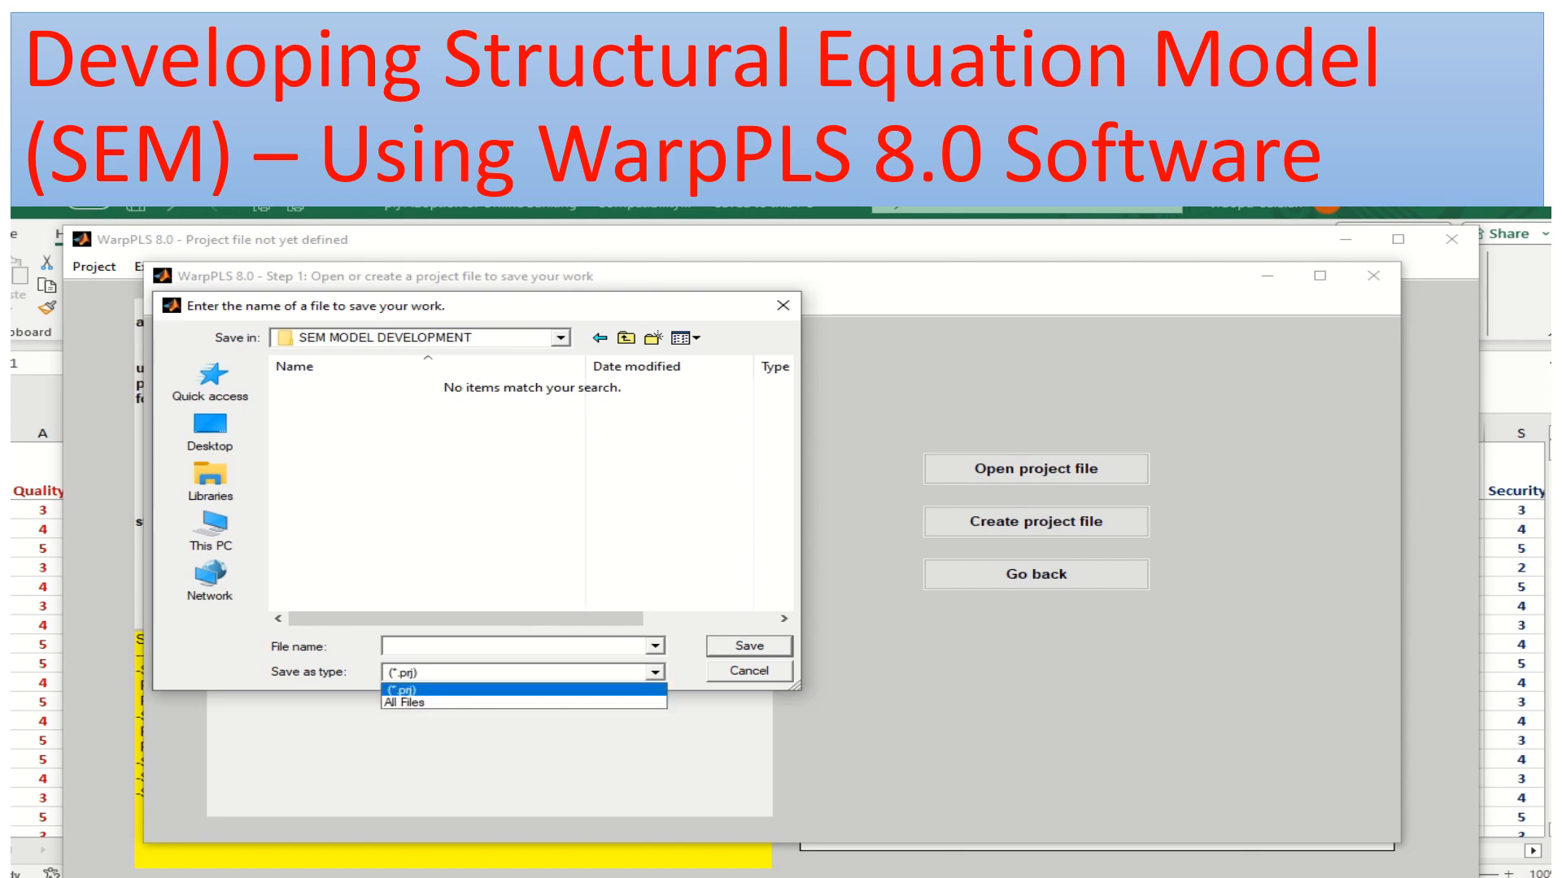
pyautogui.click(407, 703)
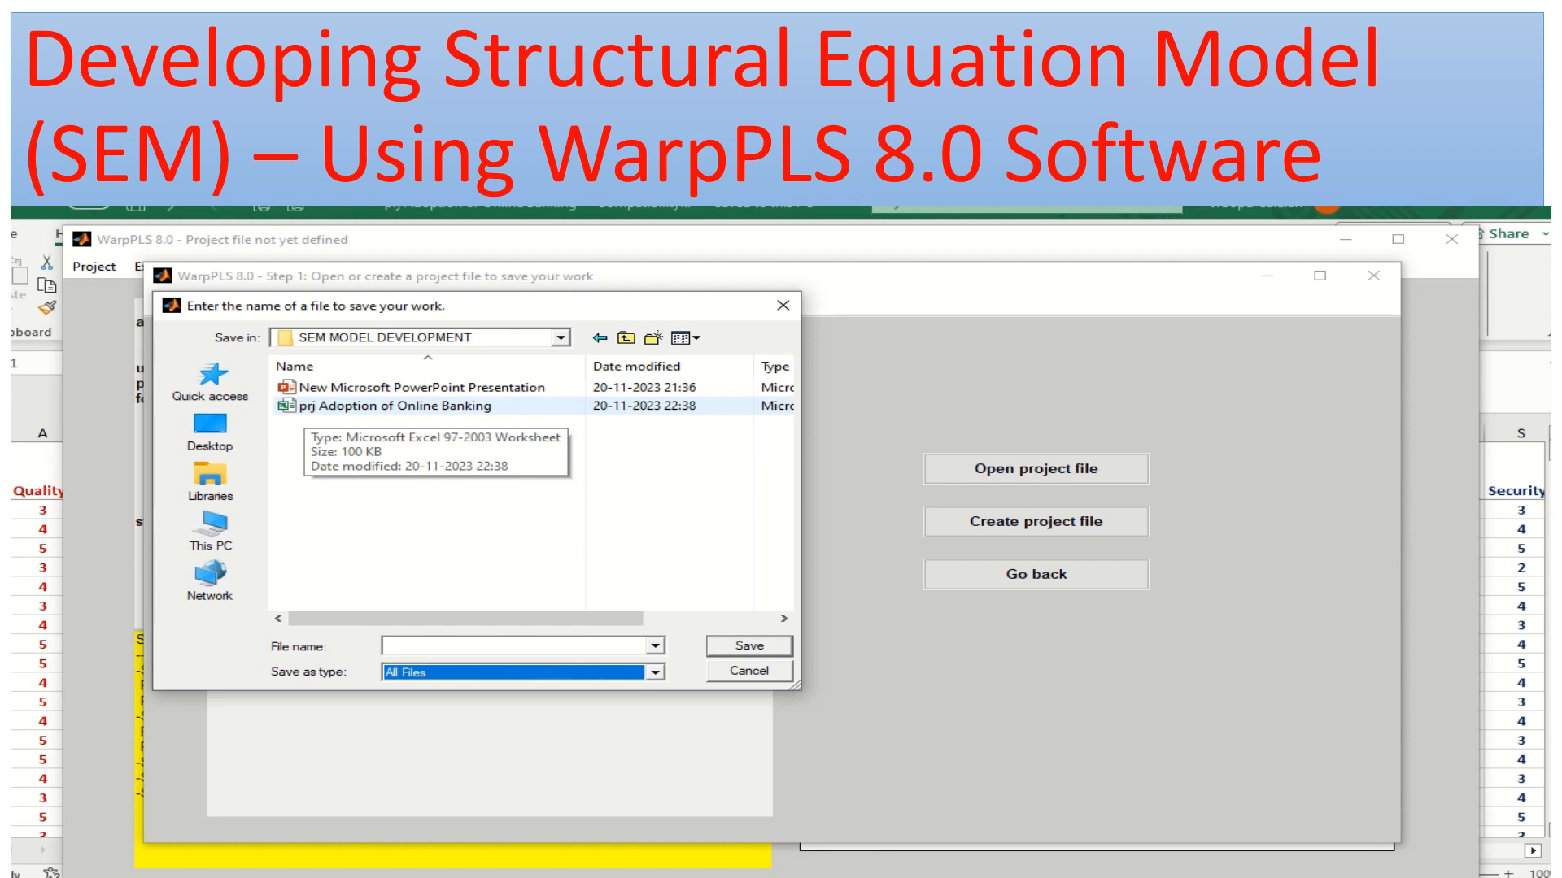
pyautogui.click(309, 407)
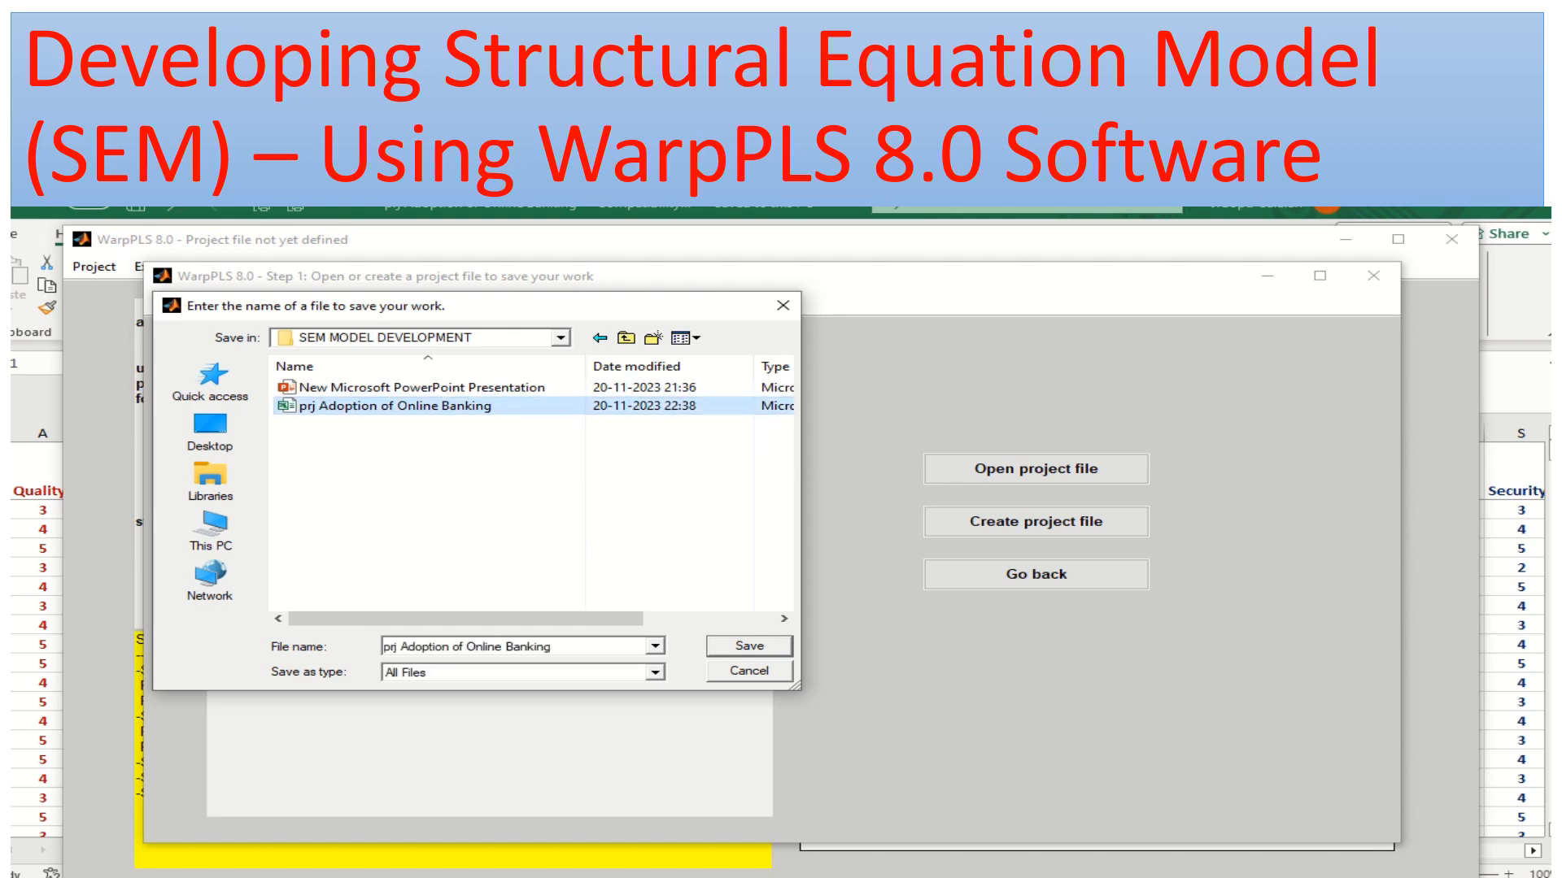
pyautogui.press('Return')
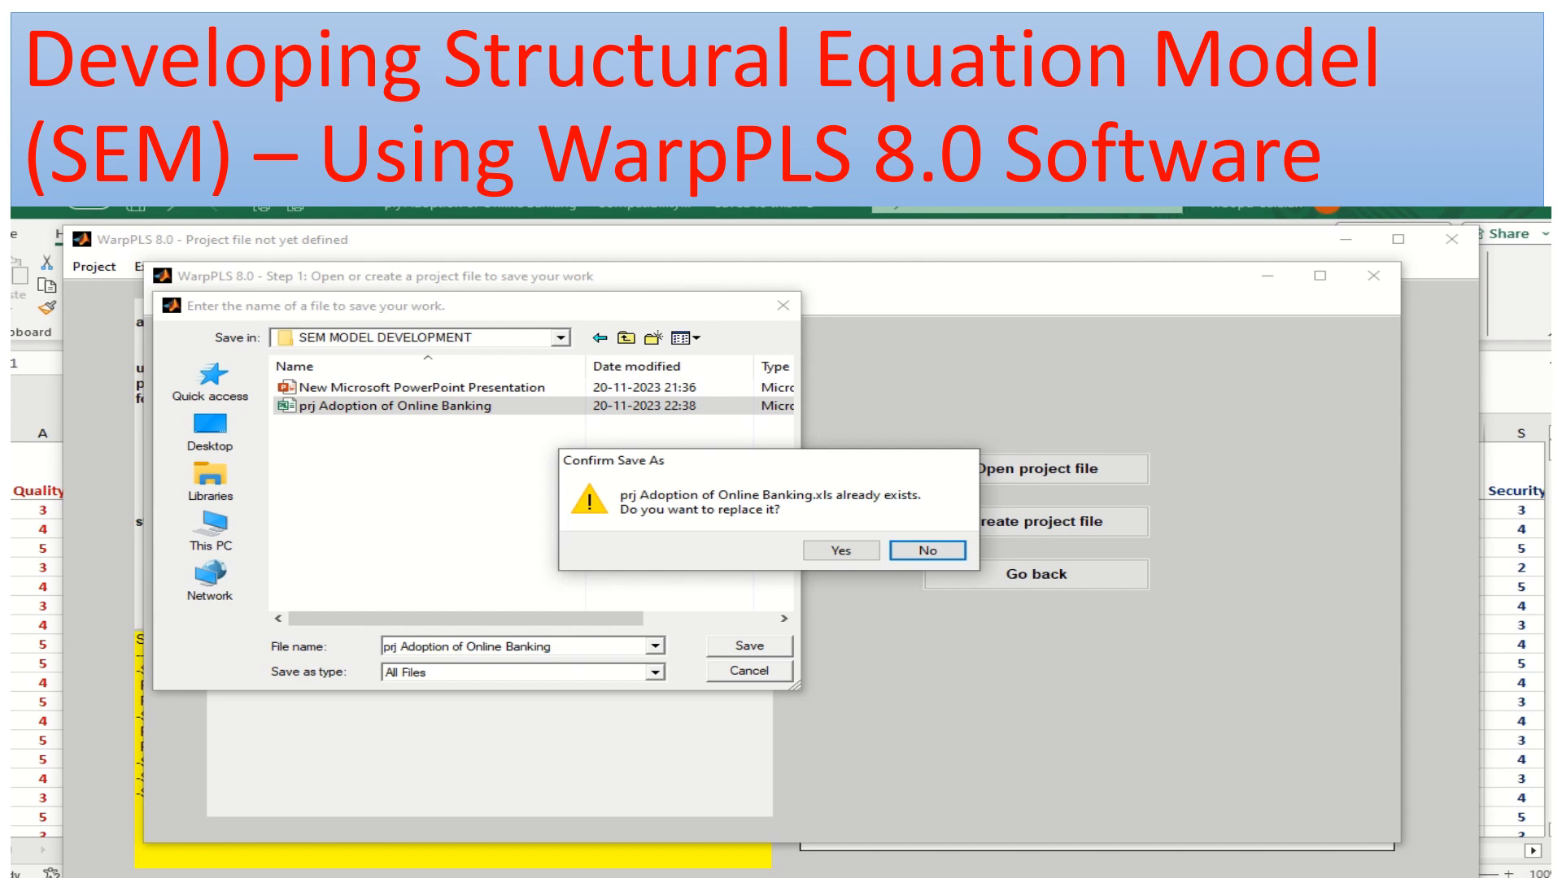
pyautogui.click(841, 551)
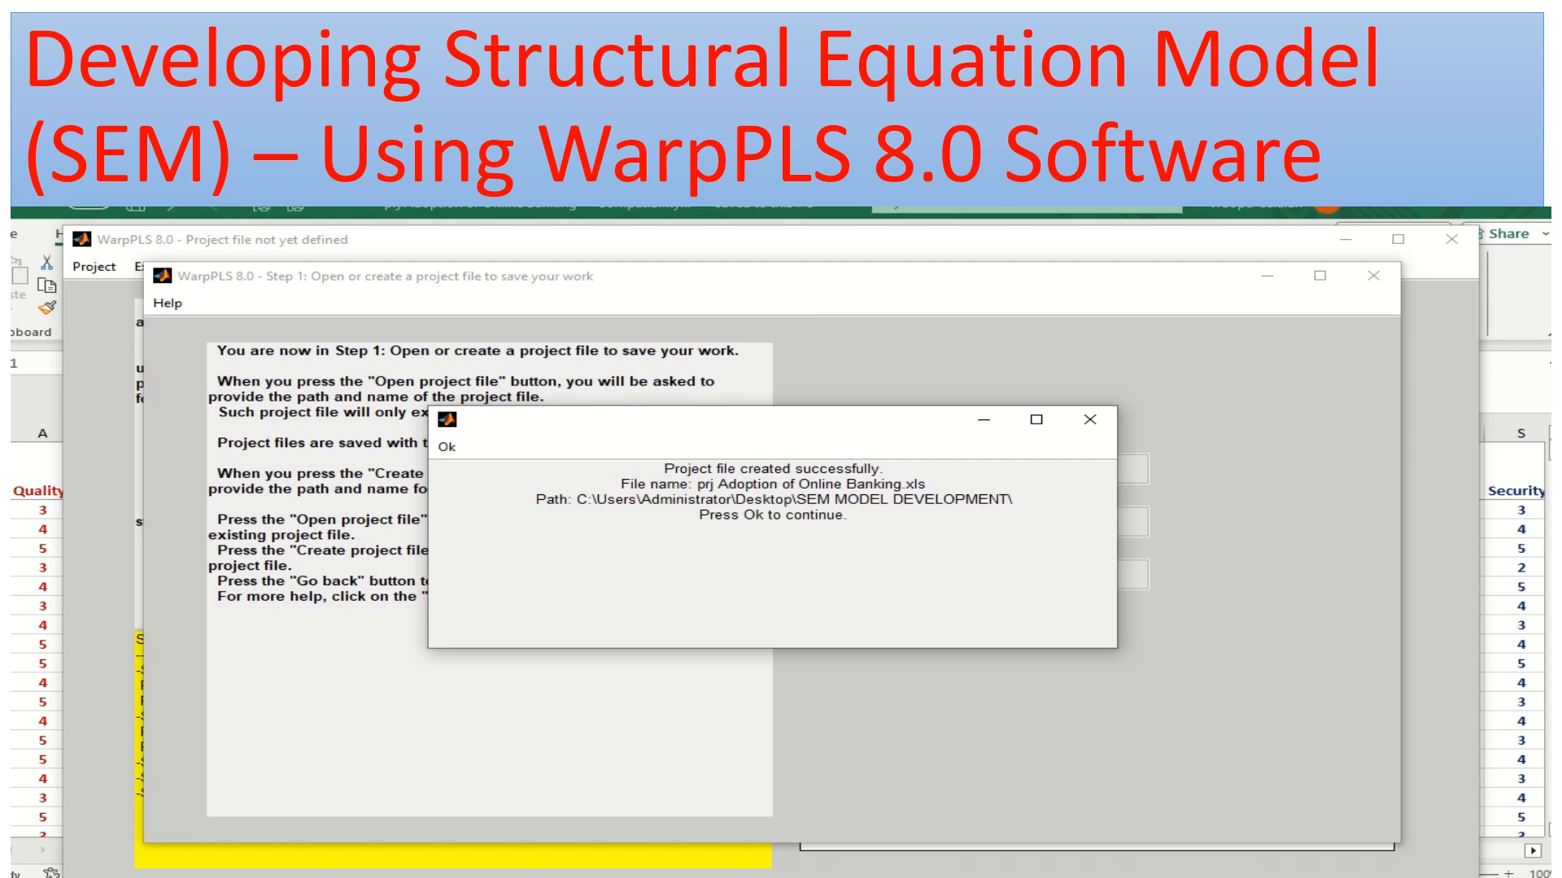
pyautogui.click(446, 447)
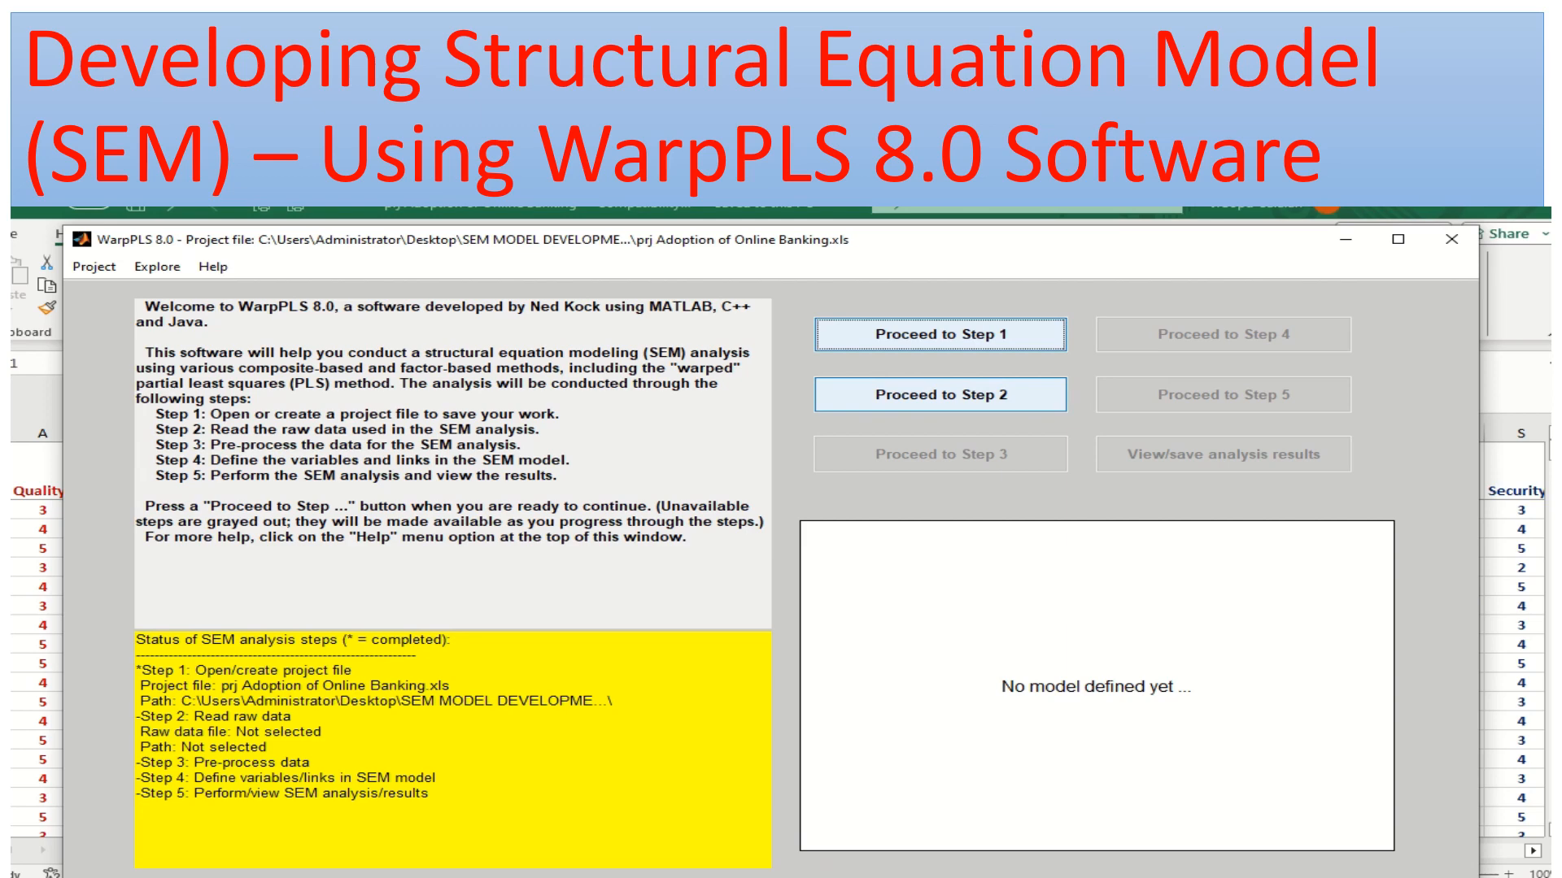
# Start Step 2 and choose prj Adoption of Online Banking from the SEM MODEL DEVELOPMENT folder as the raw data file
pyautogui.click(941, 394)
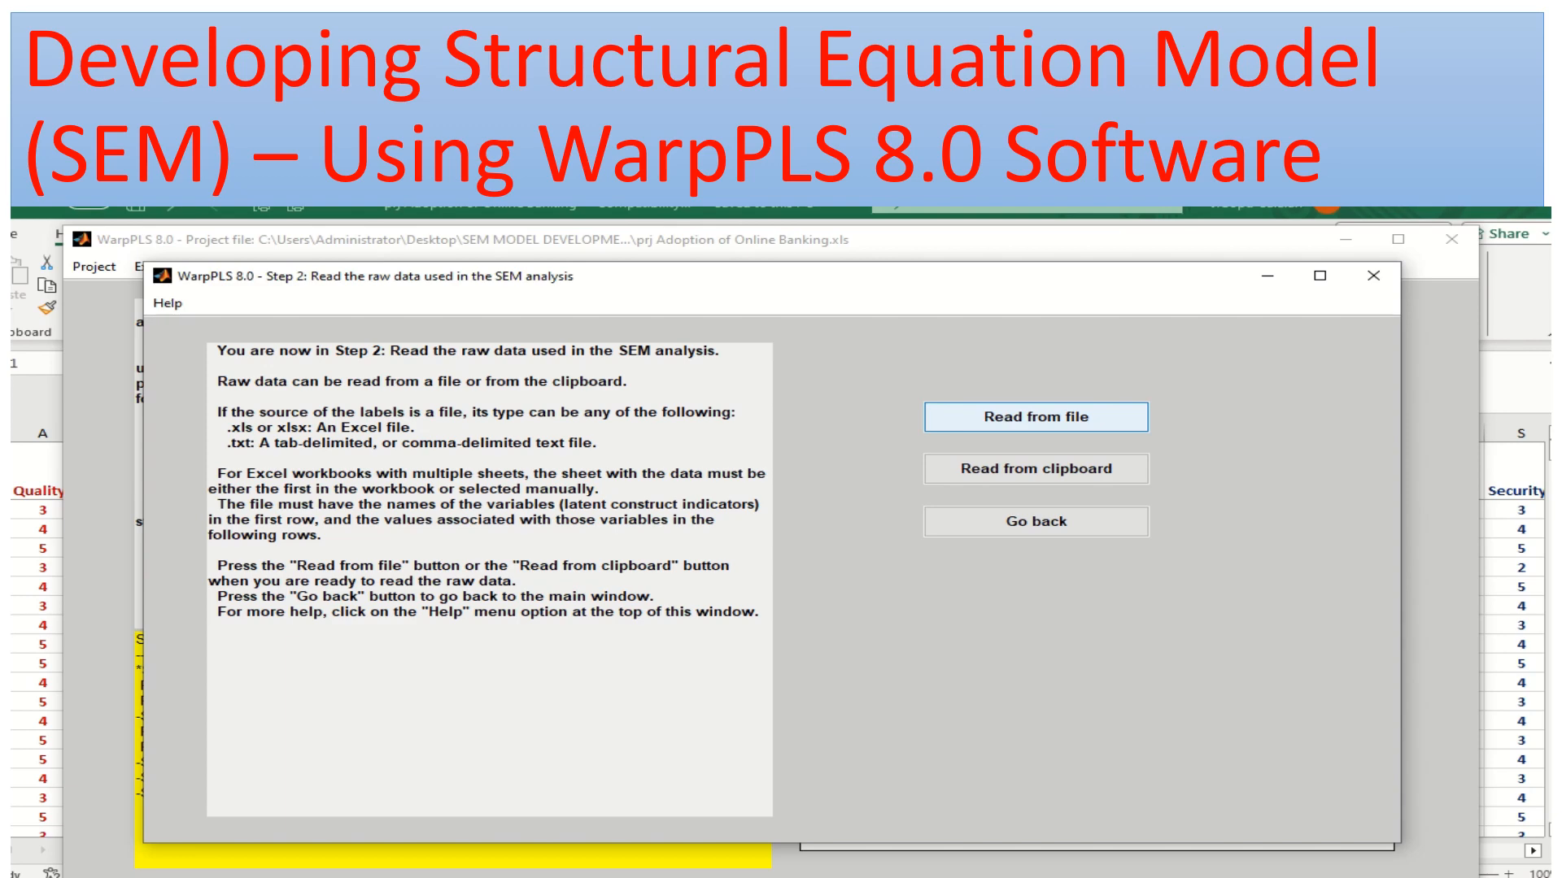
pyautogui.click(1036, 417)
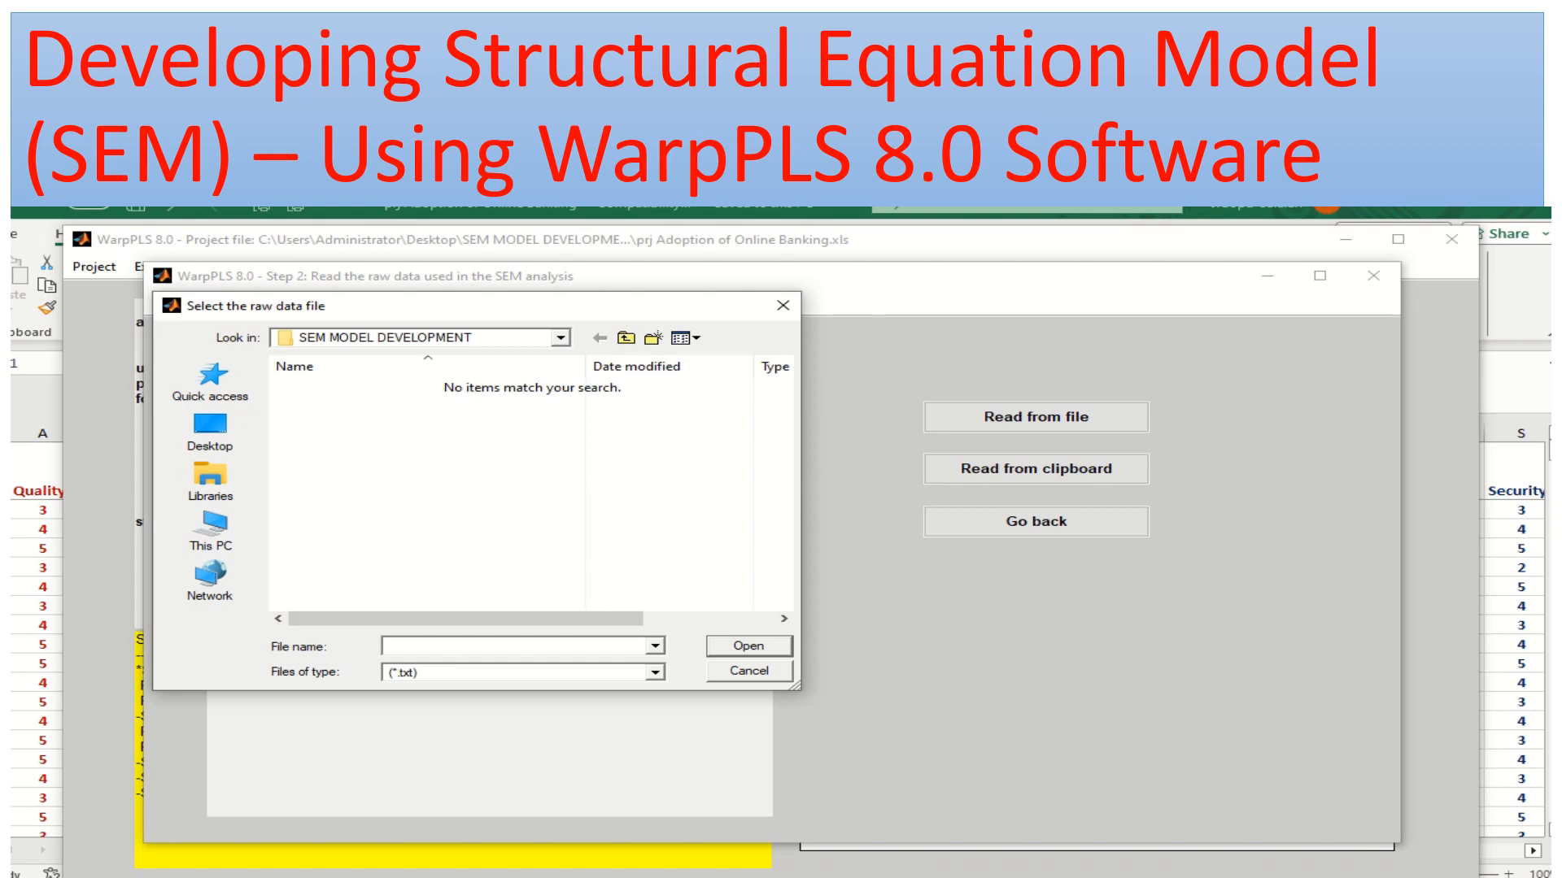
pyautogui.click(655, 673)
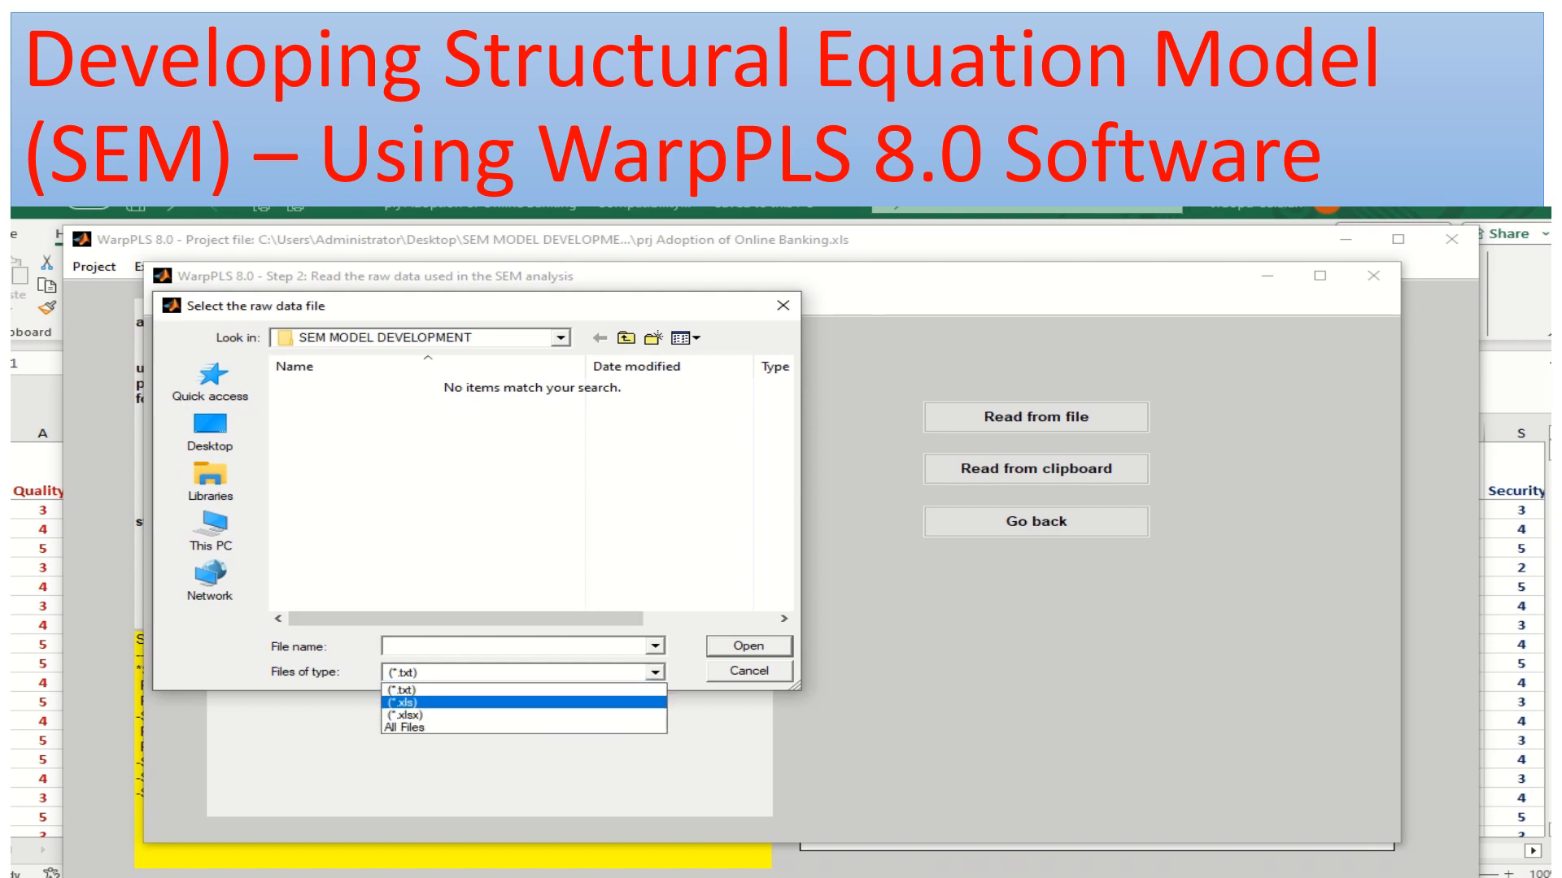
pyautogui.click(455, 728)
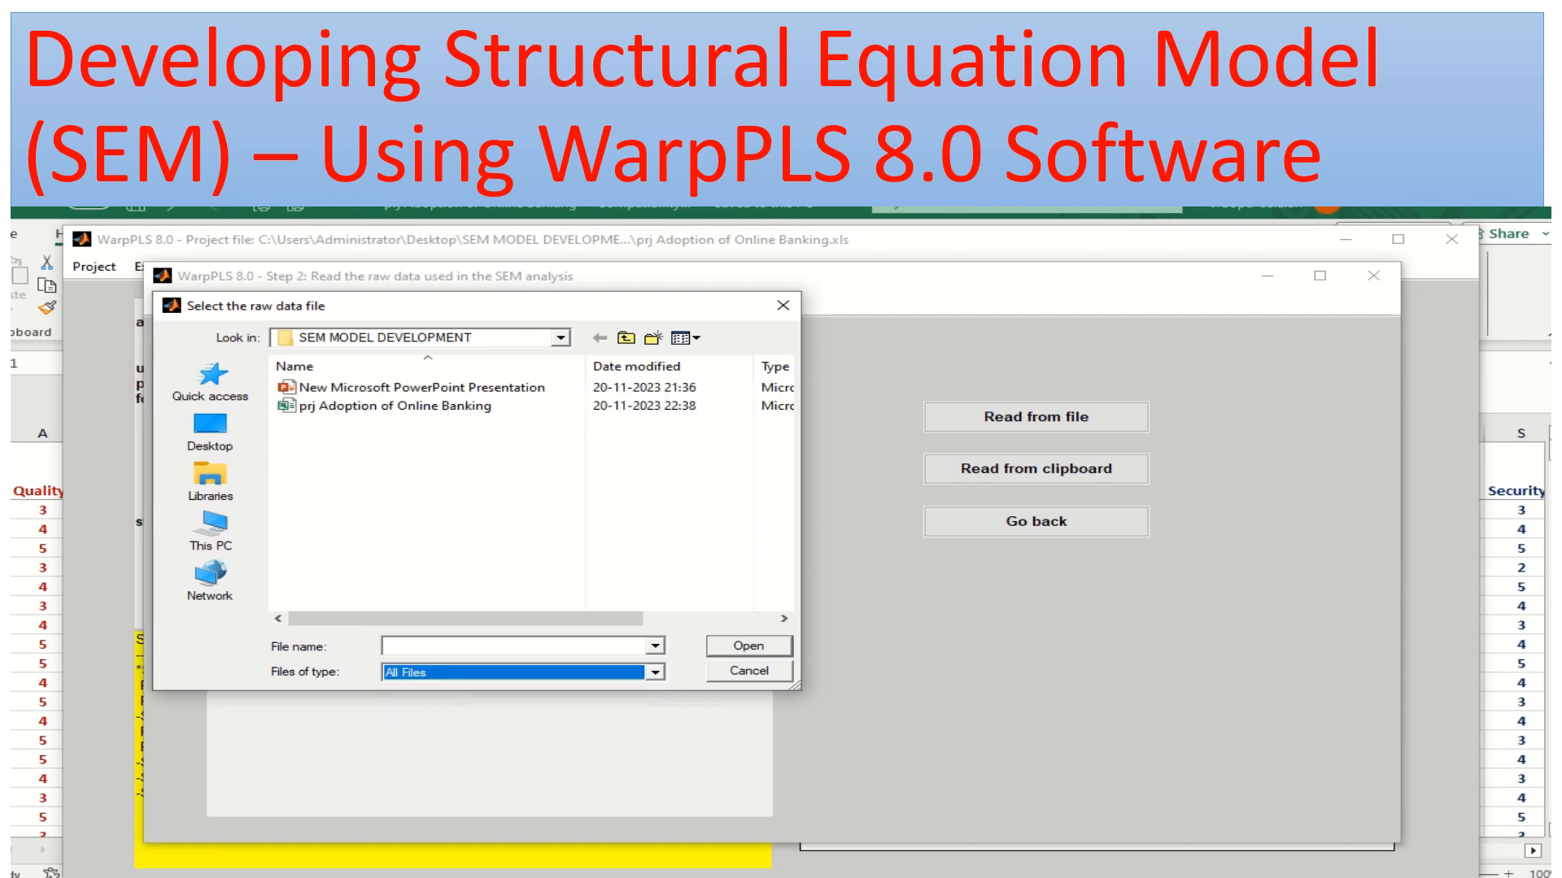
pyautogui.click(338, 406)
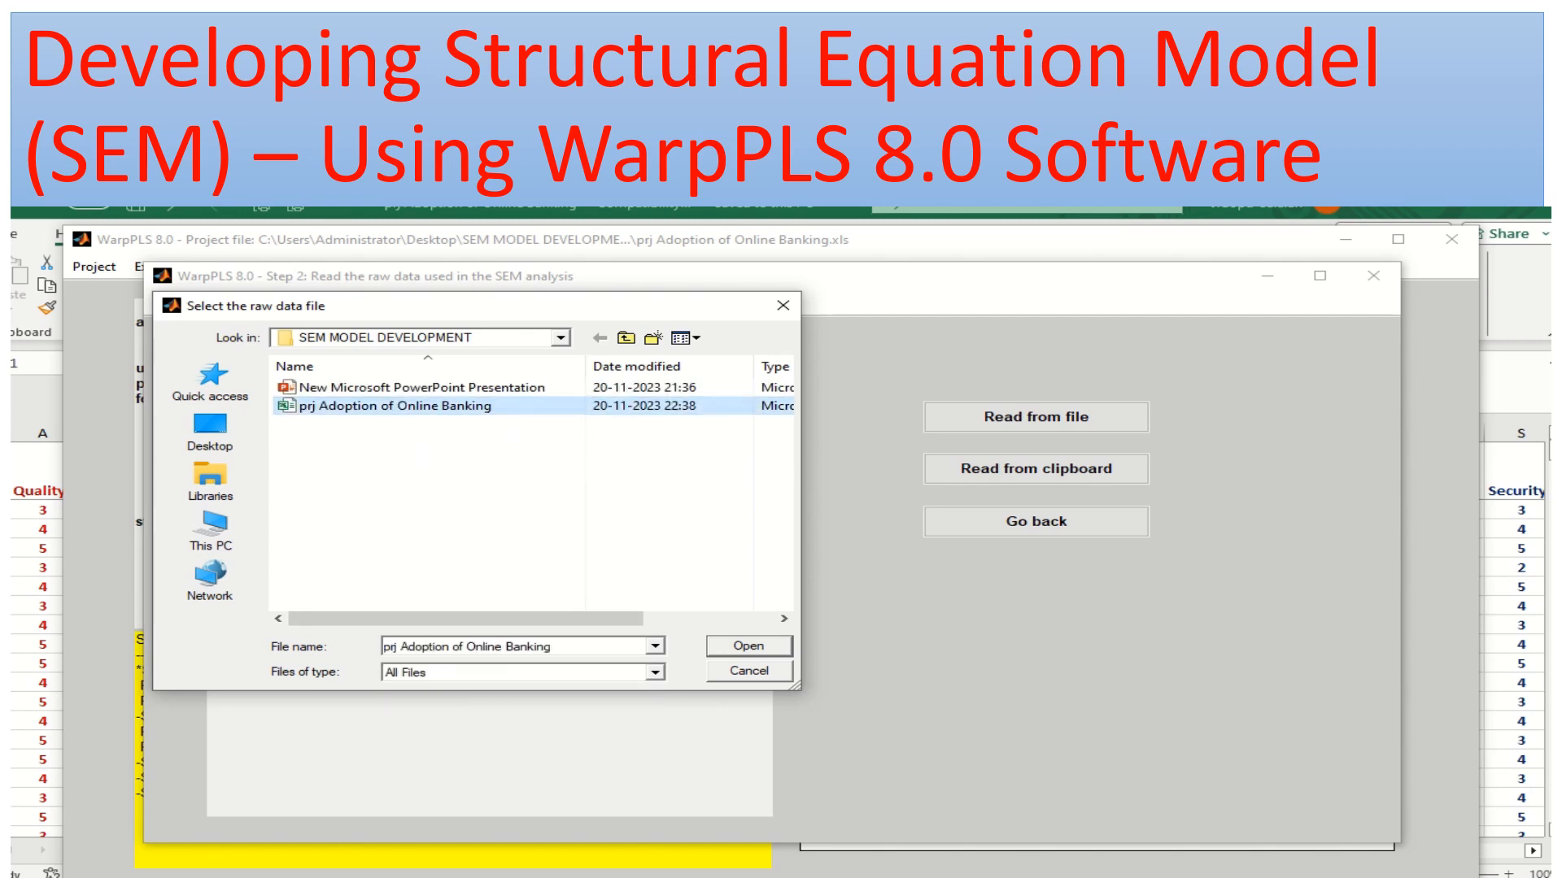
pyautogui.click(749, 646)
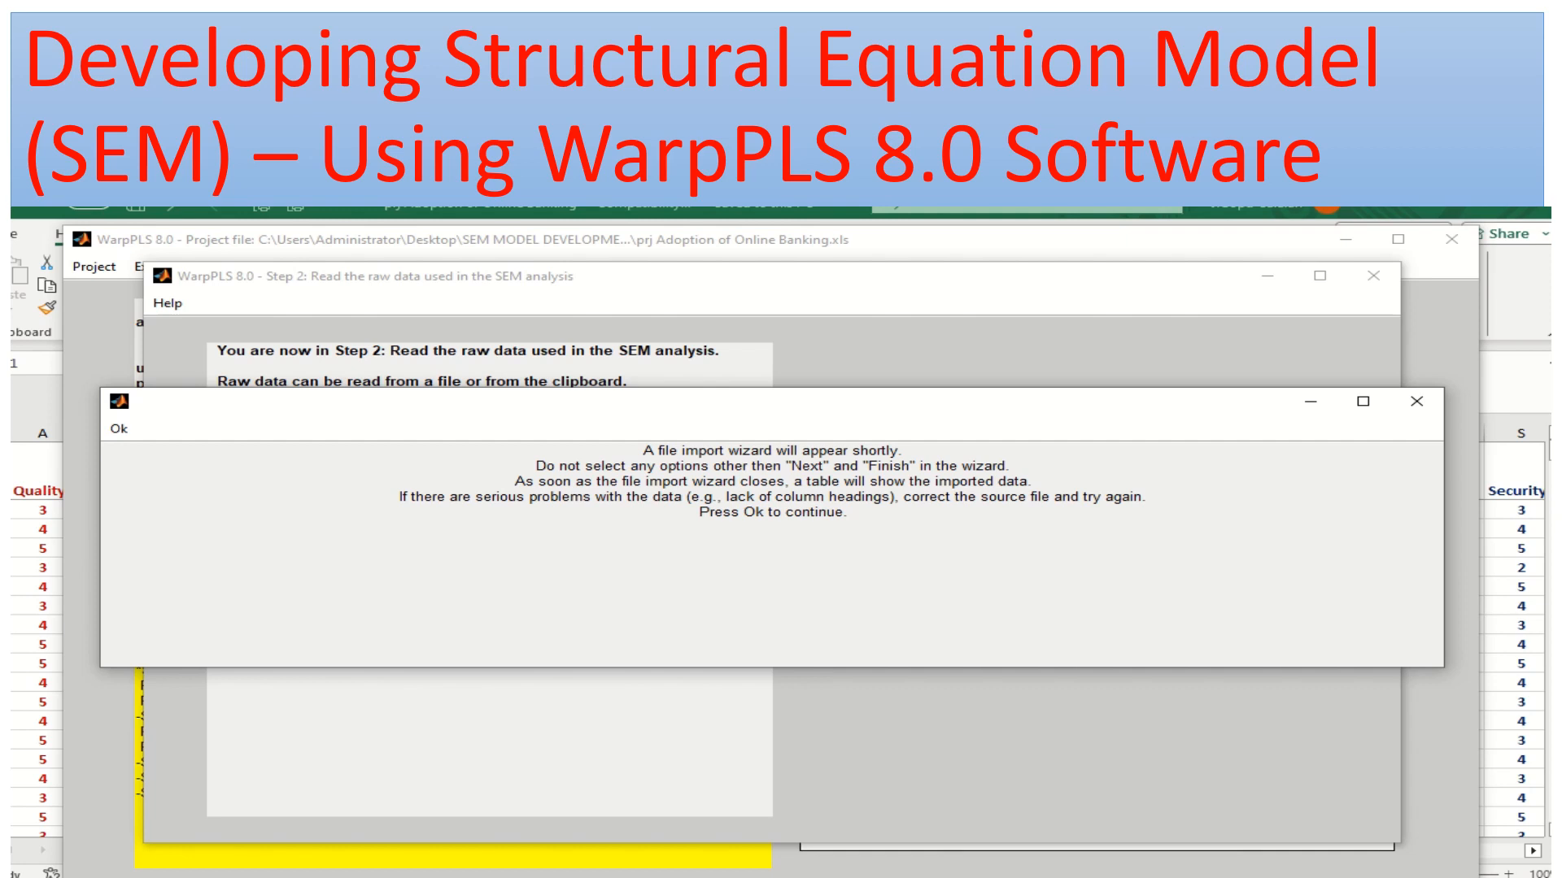
pyautogui.click(119, 429)
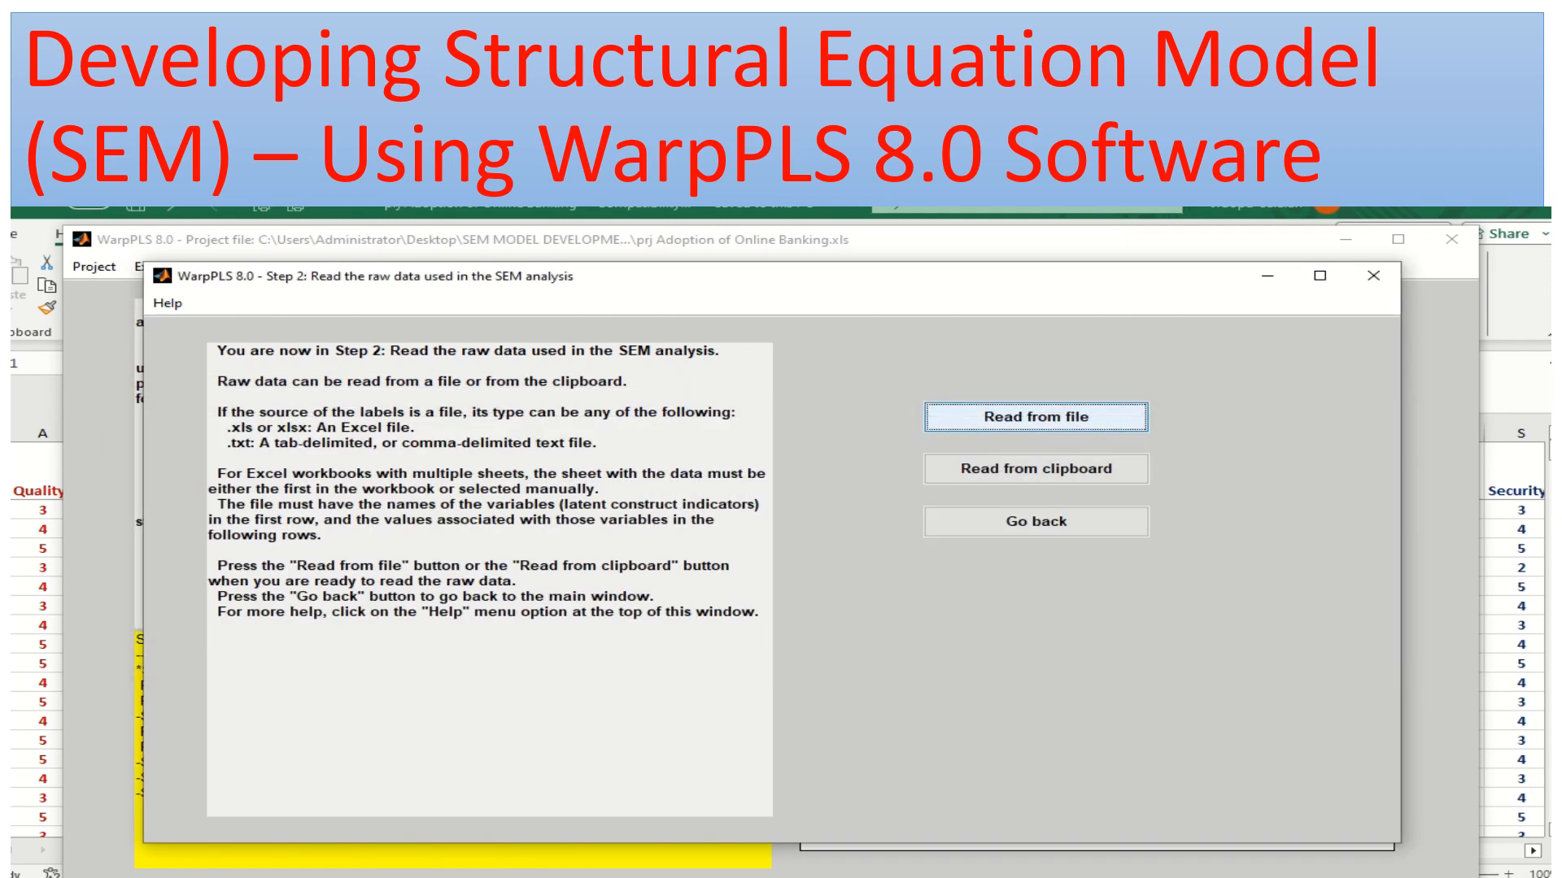
# Import the TEST 1 worksheet with the wizard's default options and accept the raw data table as correct
pyautogui.moveTo(903, 198)
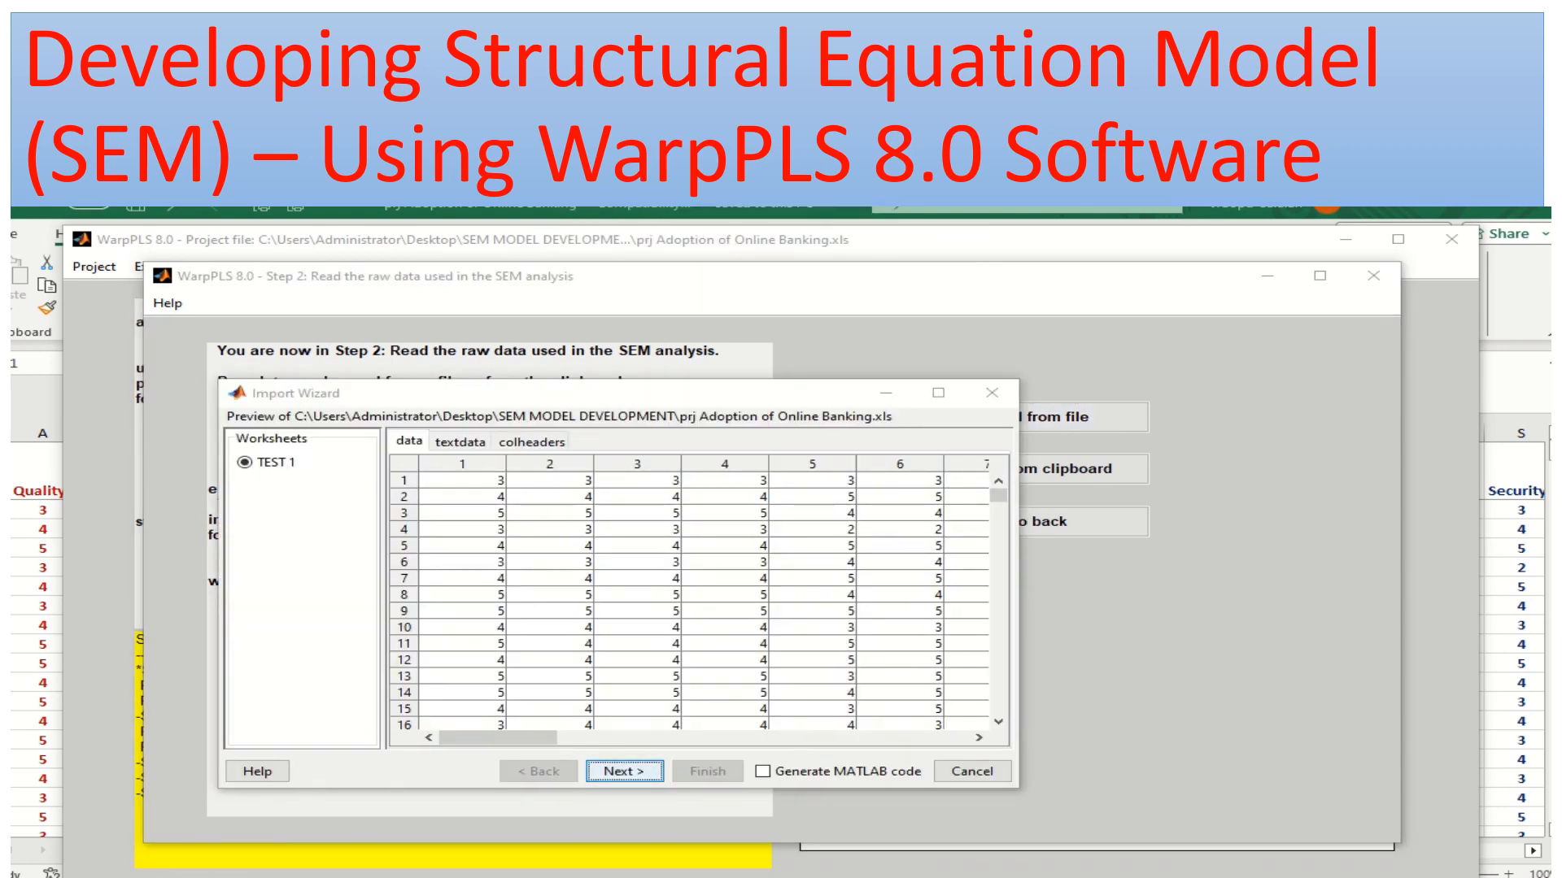
pyautogui.press('Return')
pyautogui.press('Return')
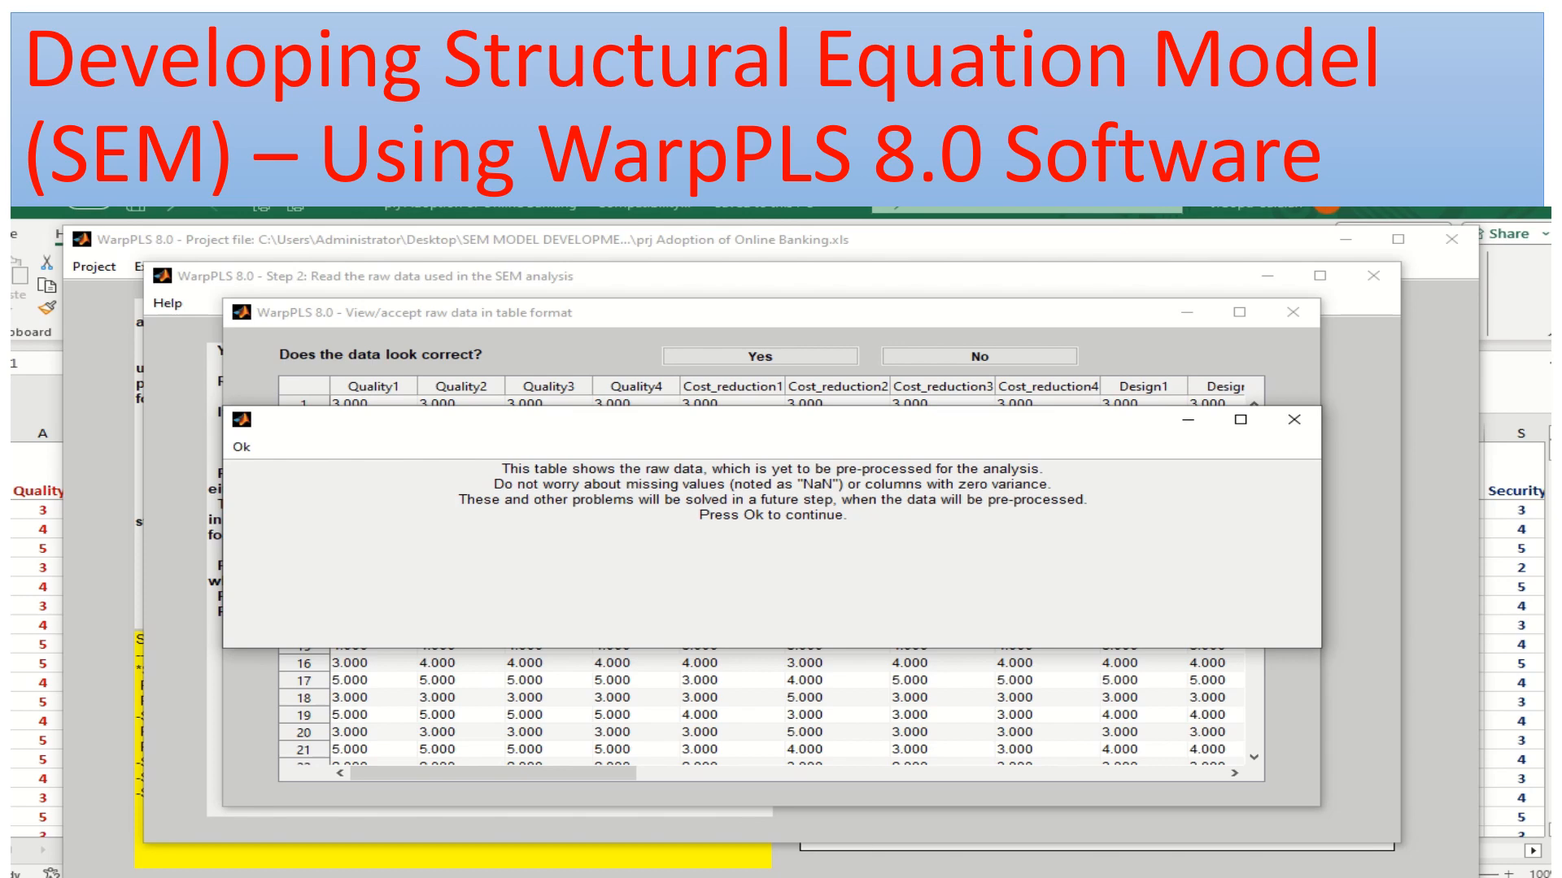
pyautogui.click(242, 446)
pyautogui.click(760, 356)
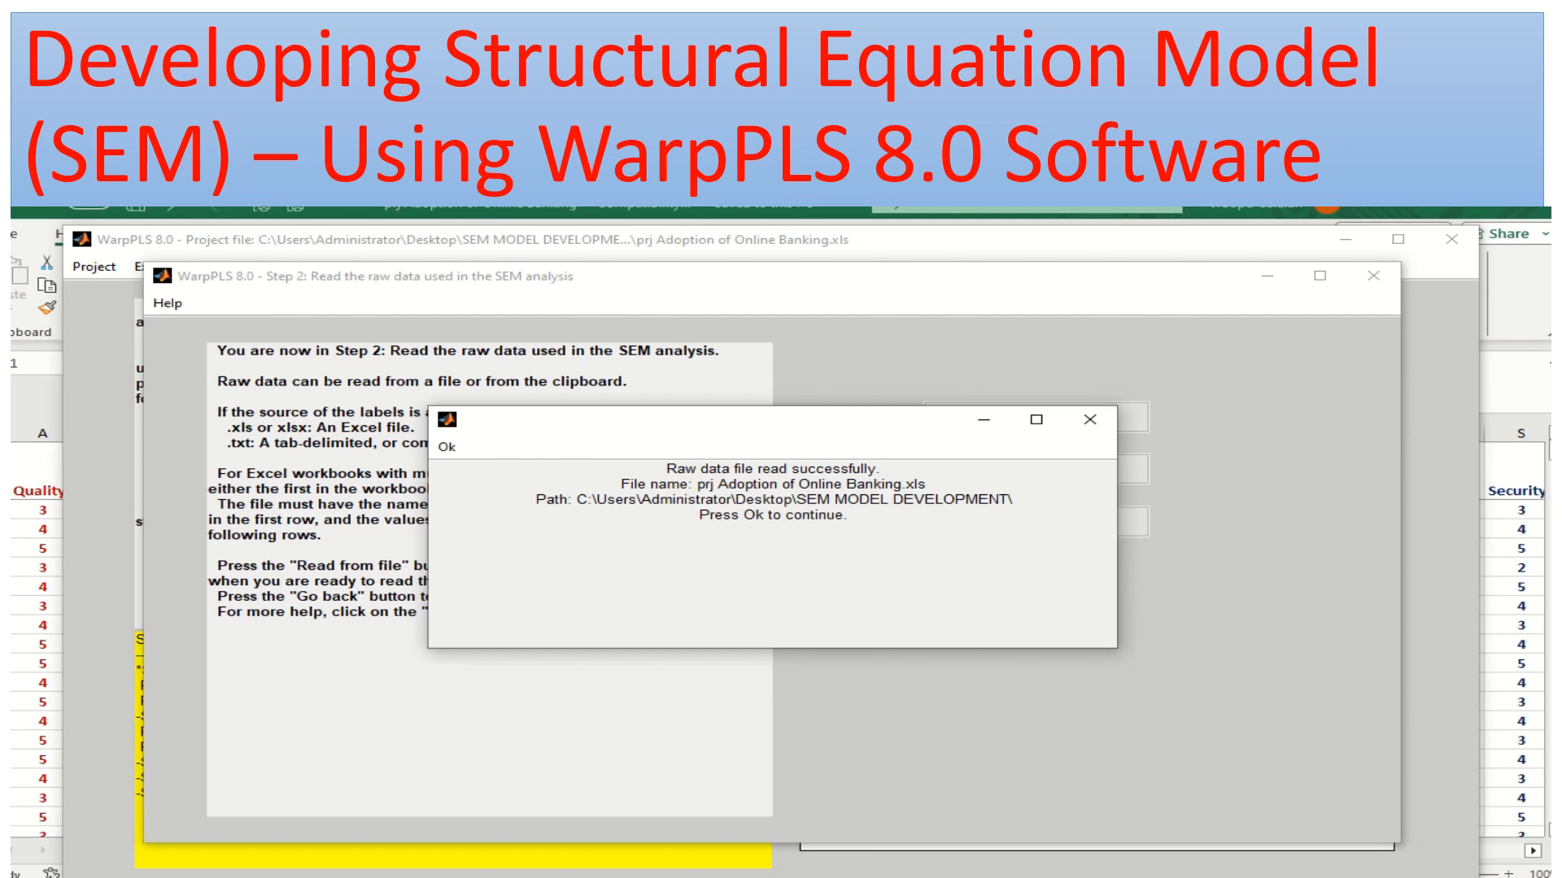
pyautogui.click(446, 447)
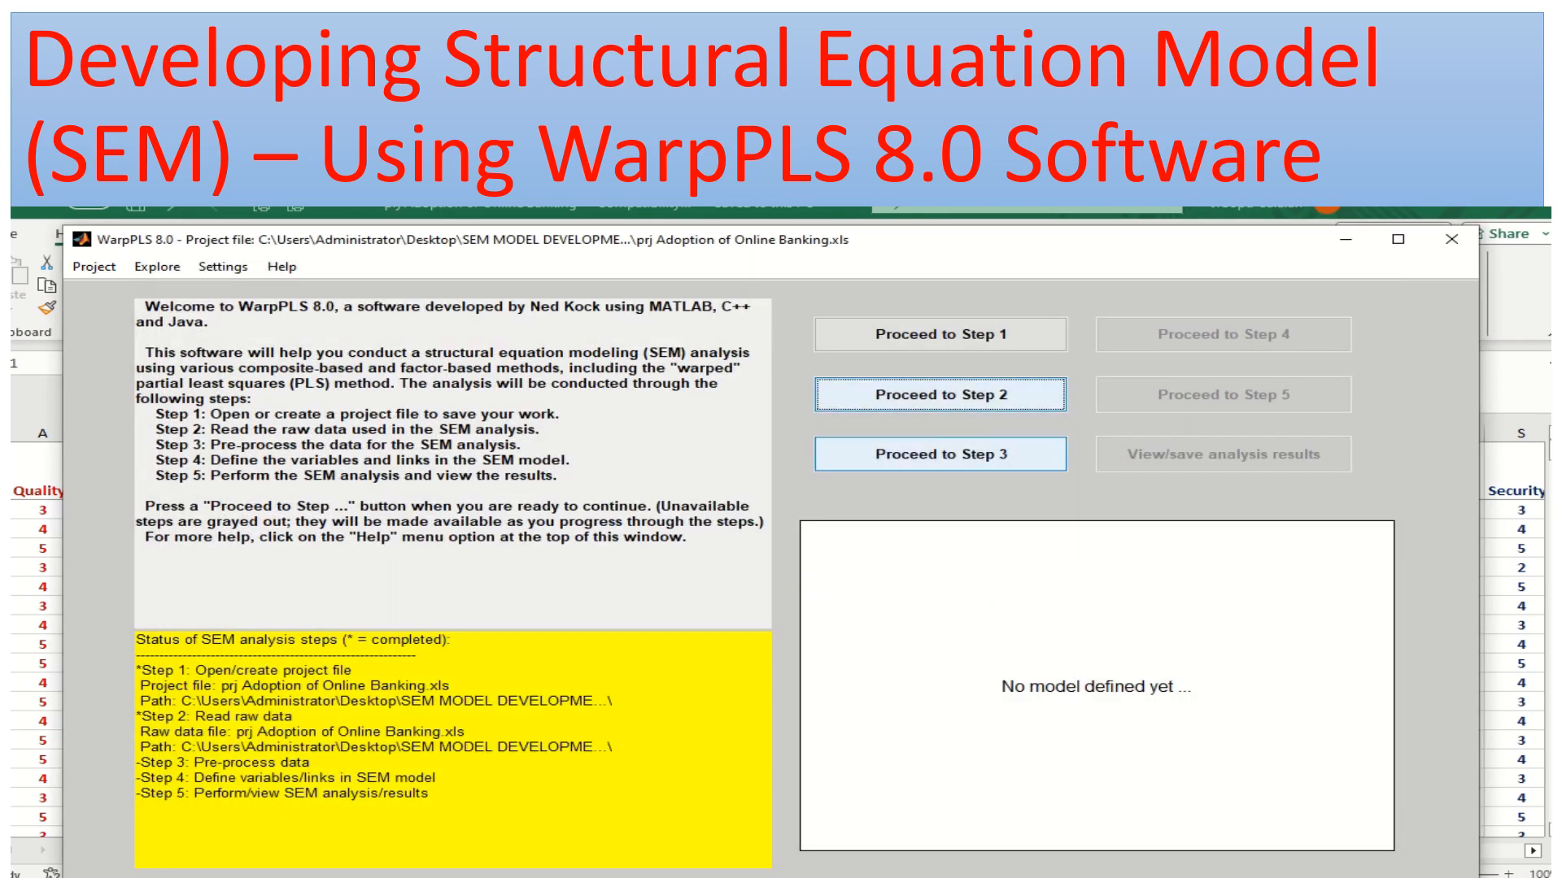
# Run the Step 3 data pre-processing and accept the standardized data table as correct
pyautogui.click(941, 454)
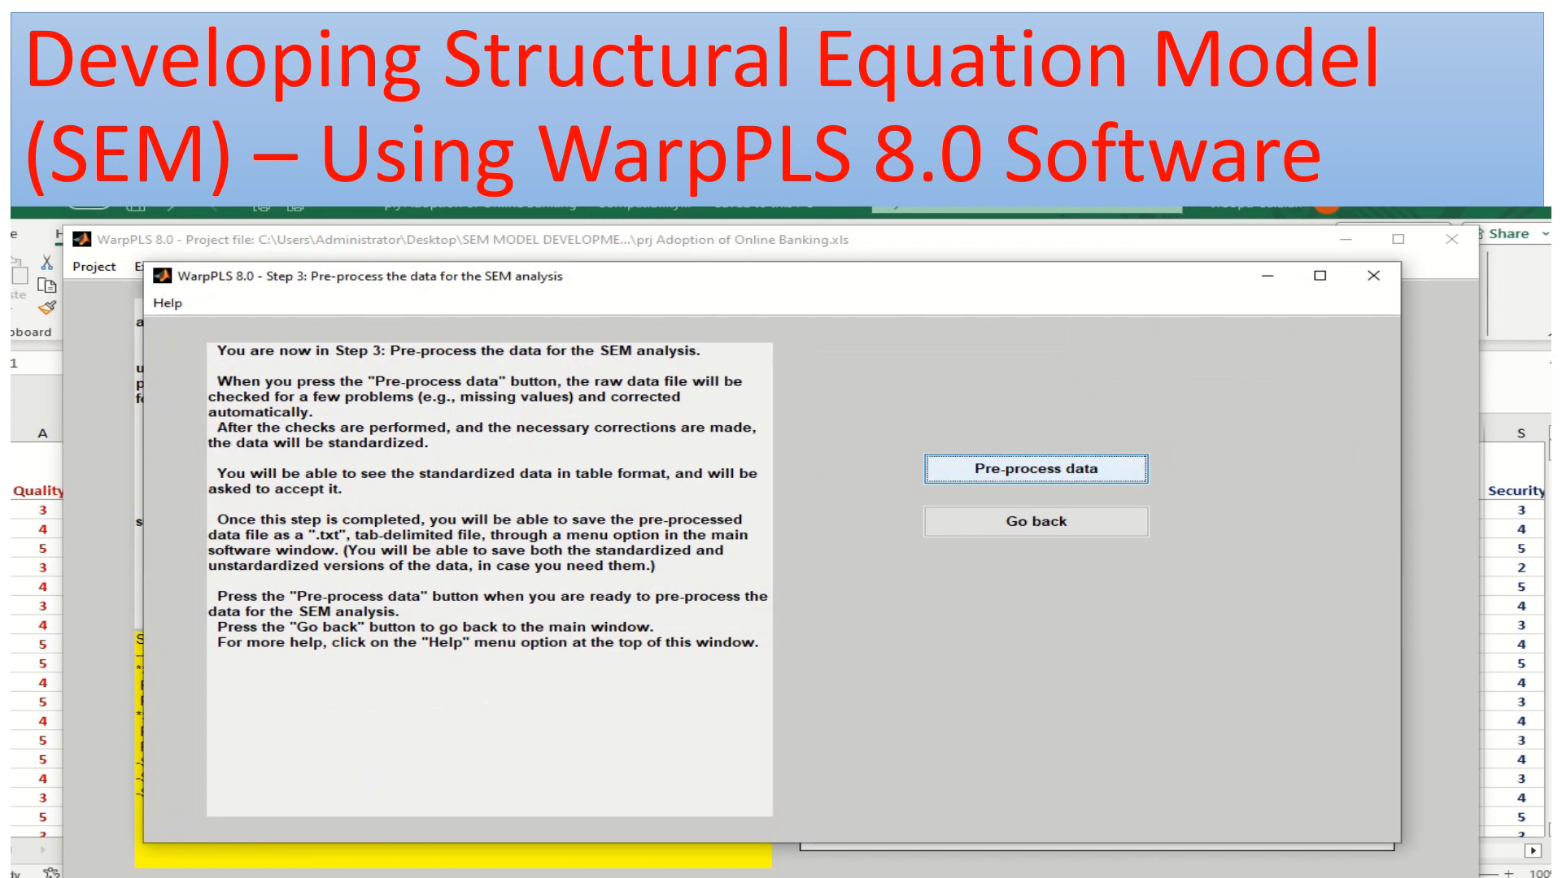
pyautogui.click(1036, 469)
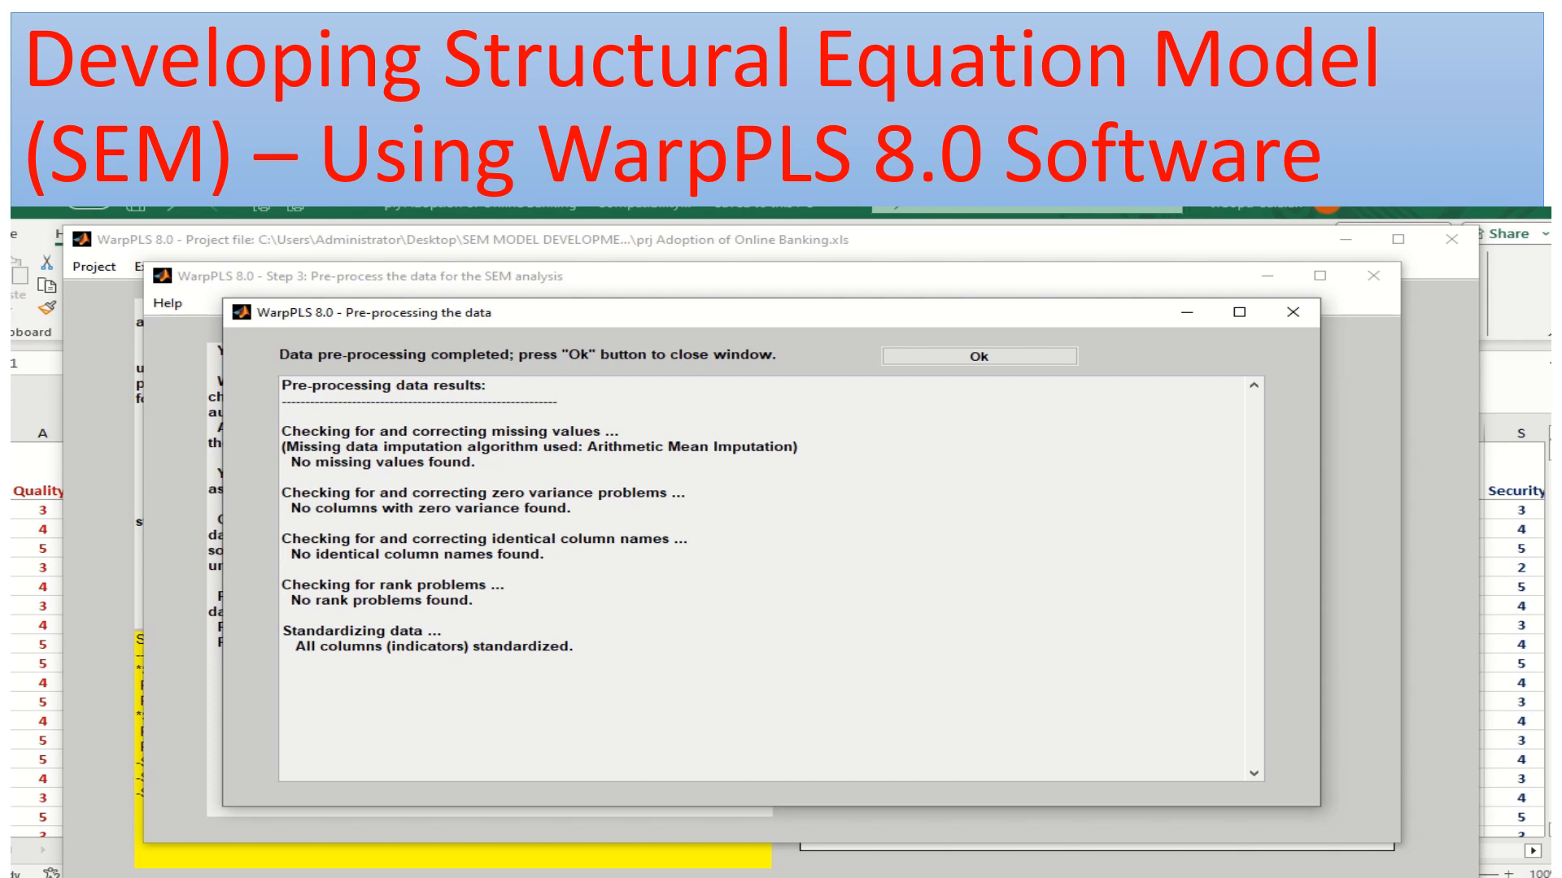
pyautogui.click(978, 356)
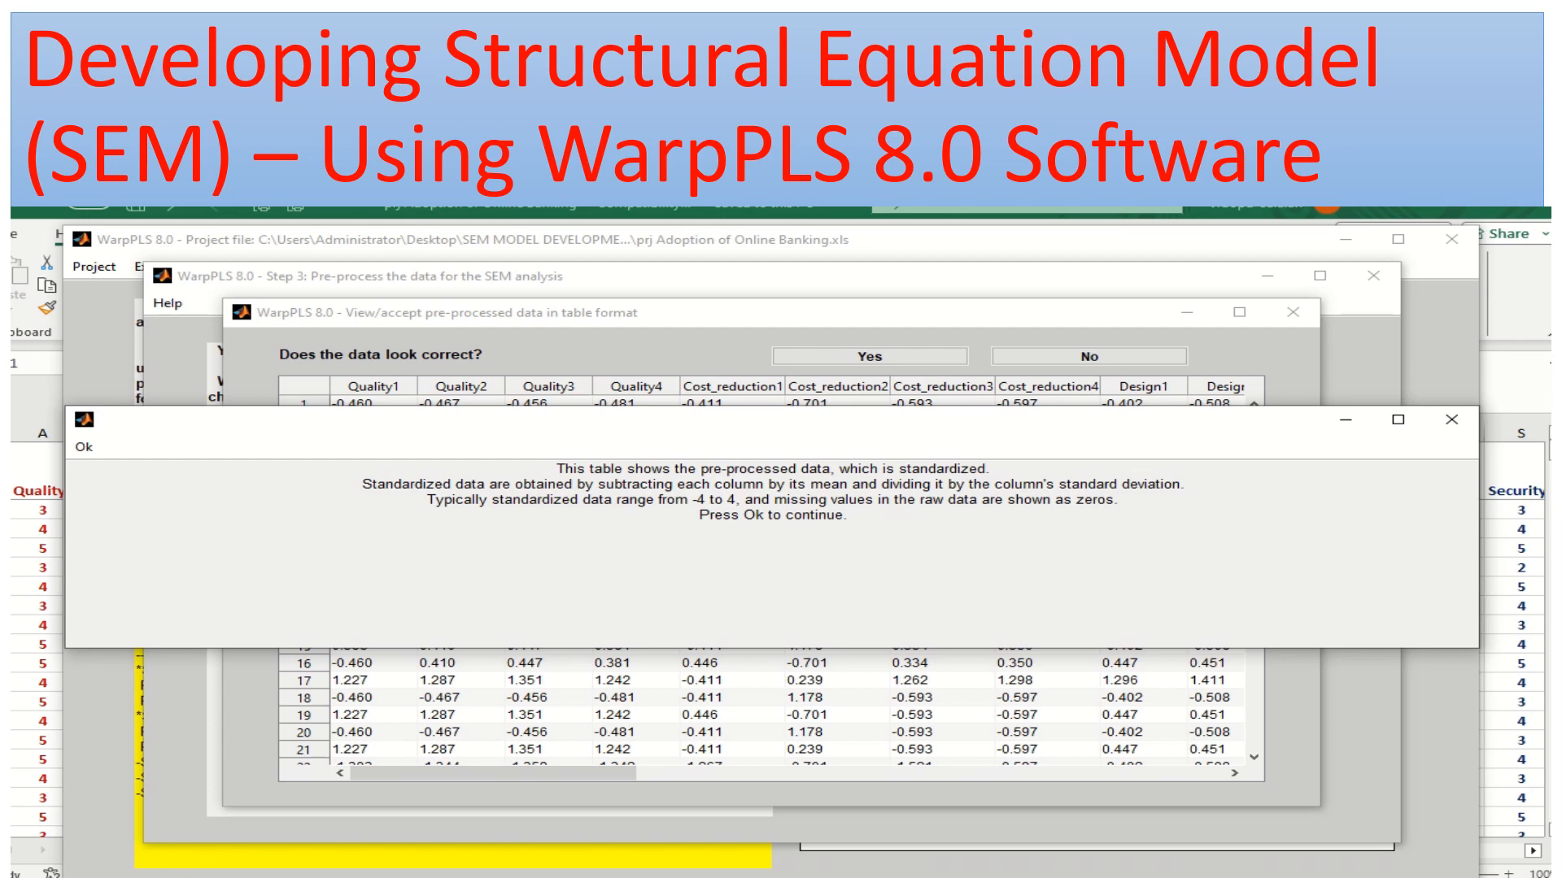
pyautogui.click(84, 447)
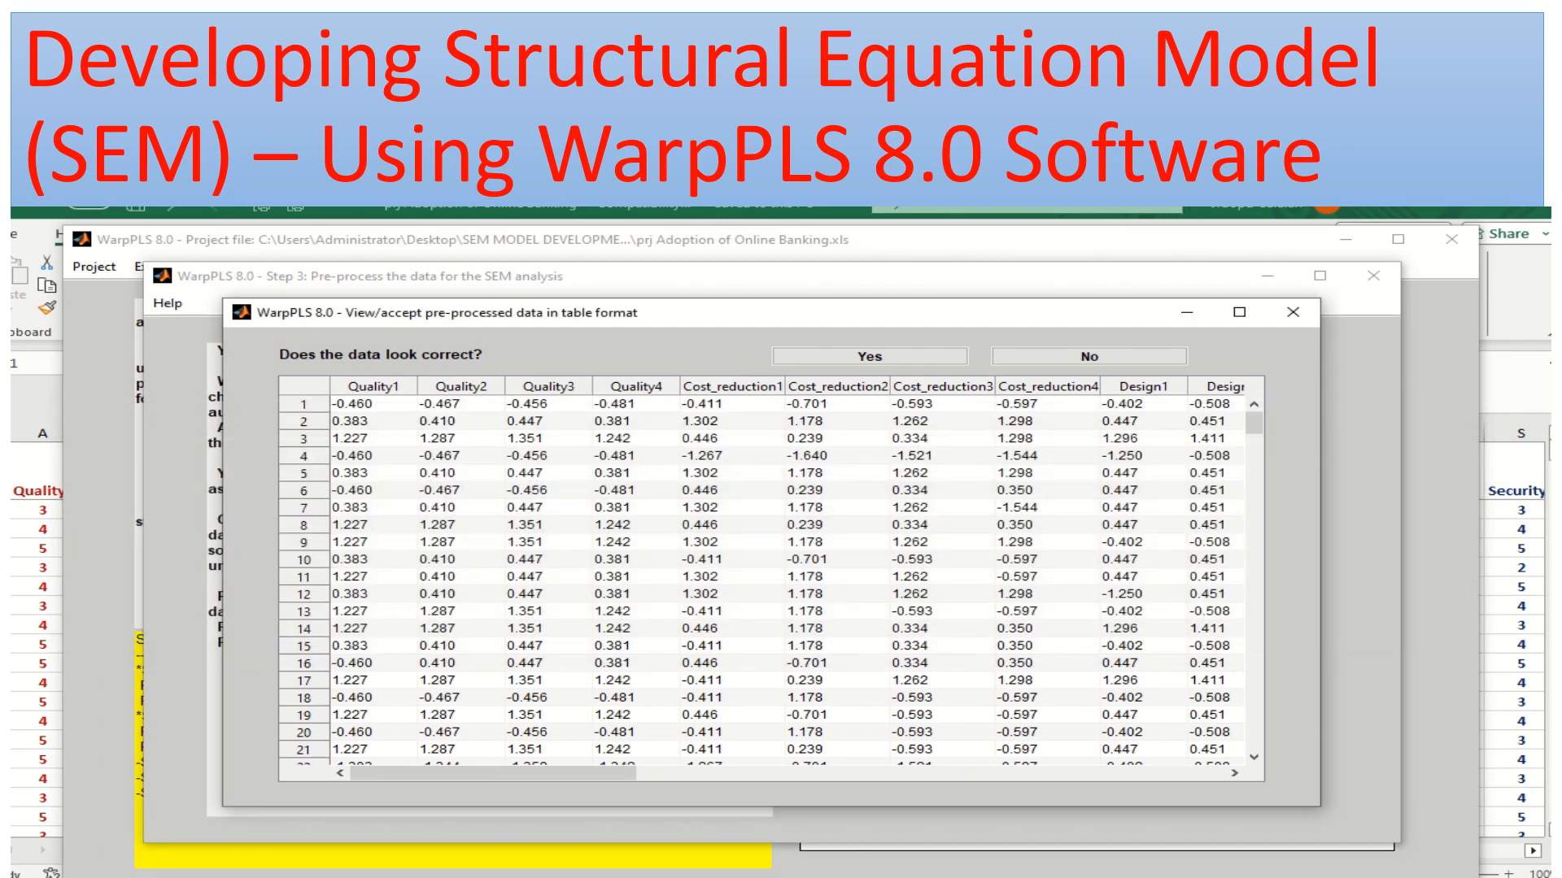
pyautogui.click(870, 357)
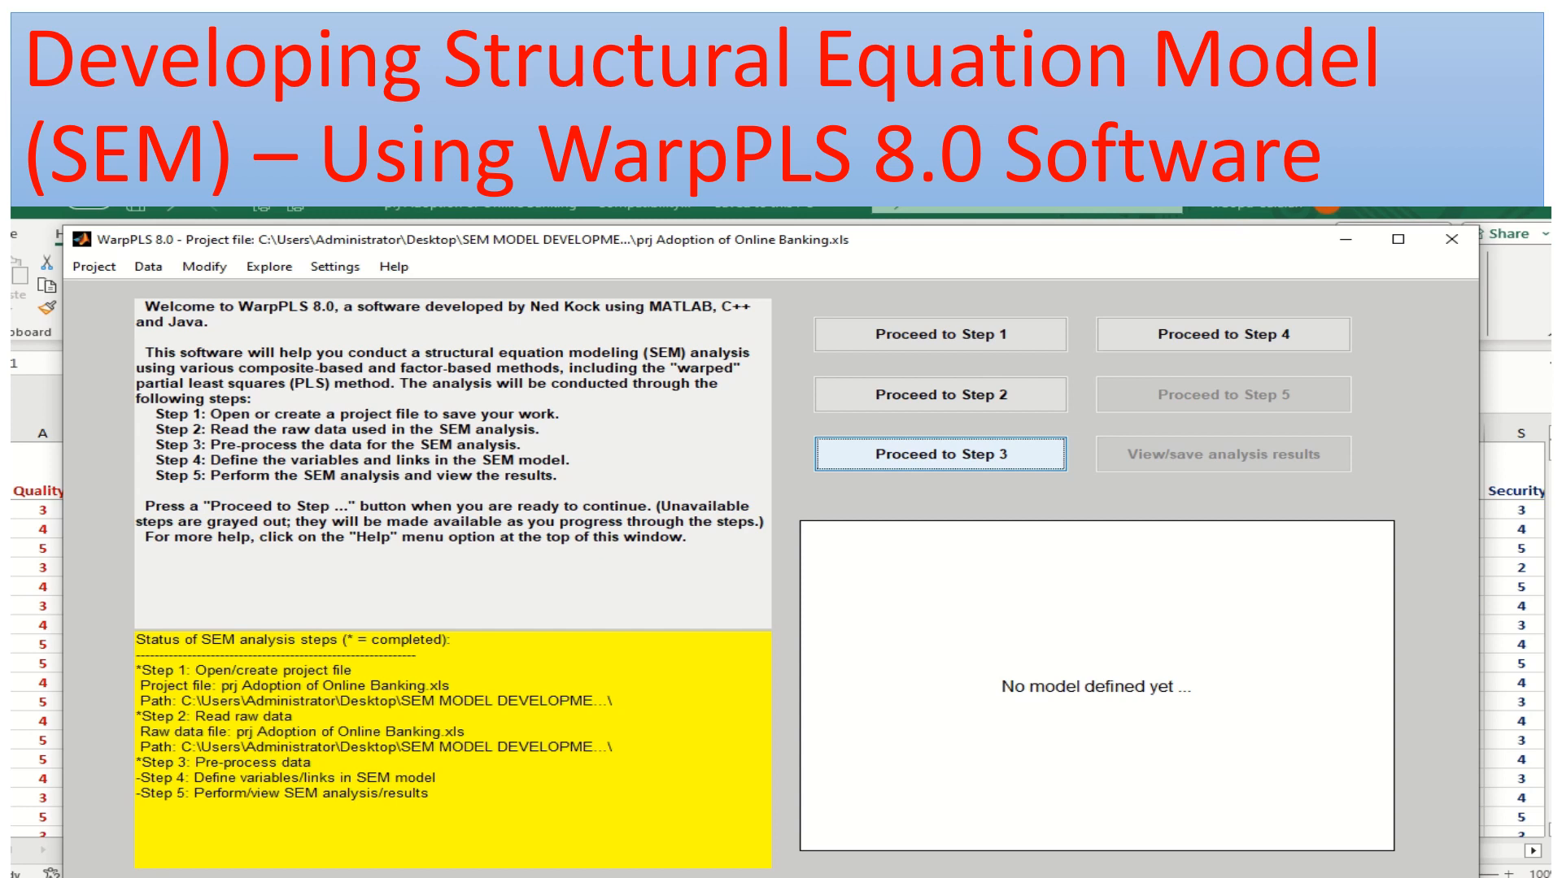
# Start defining the SEM model in Step 4 and place a new latent variable in the upper-left area of the model canvas
pyautogui.click(1222, 334)
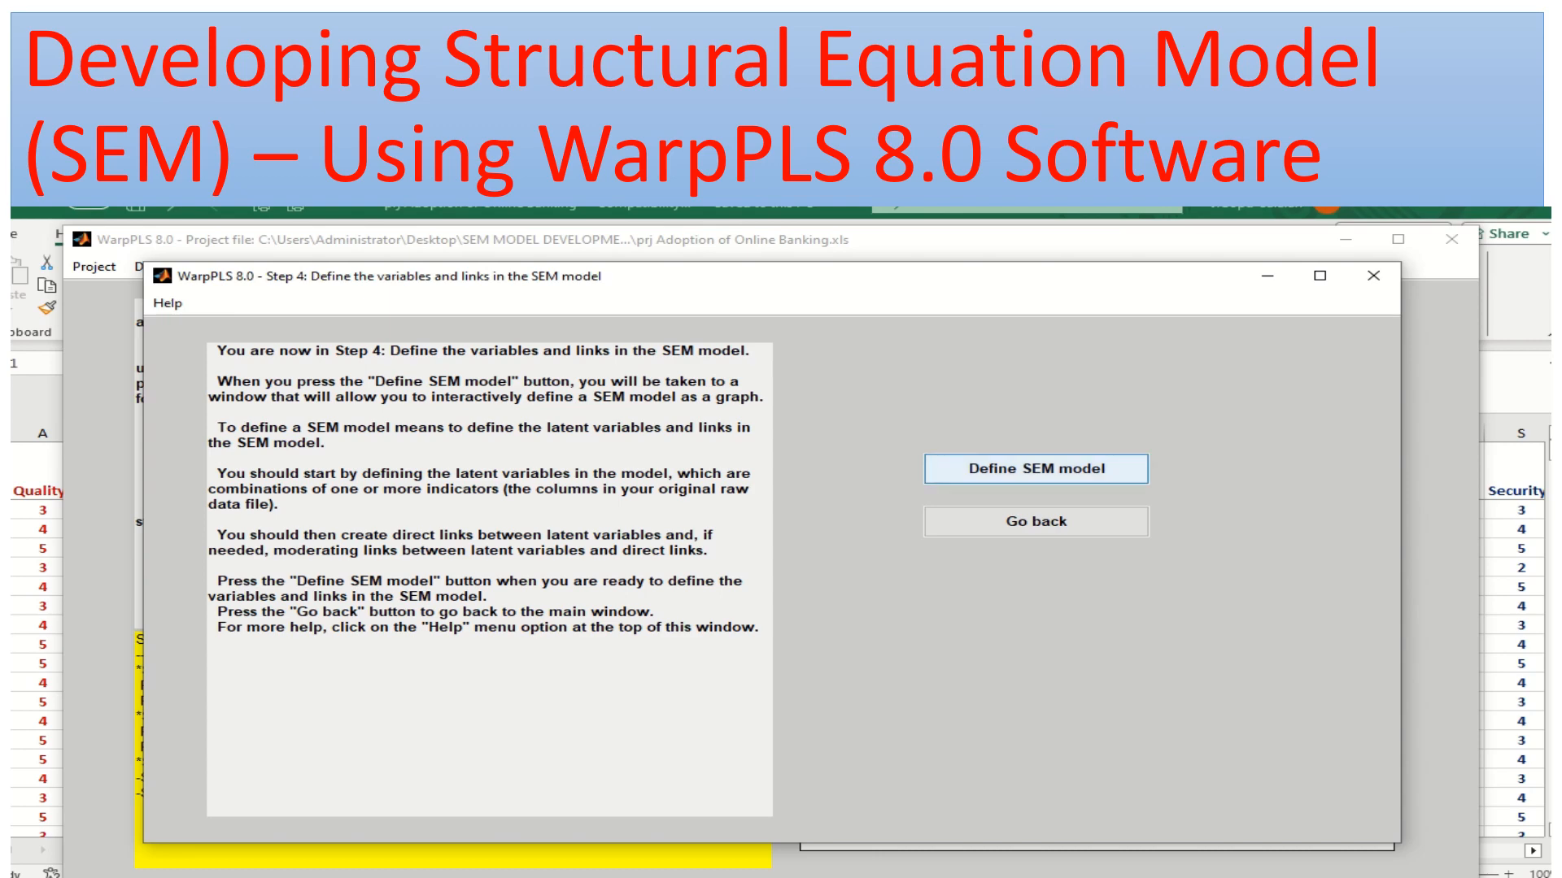
pyautogui.click(1036, 468)
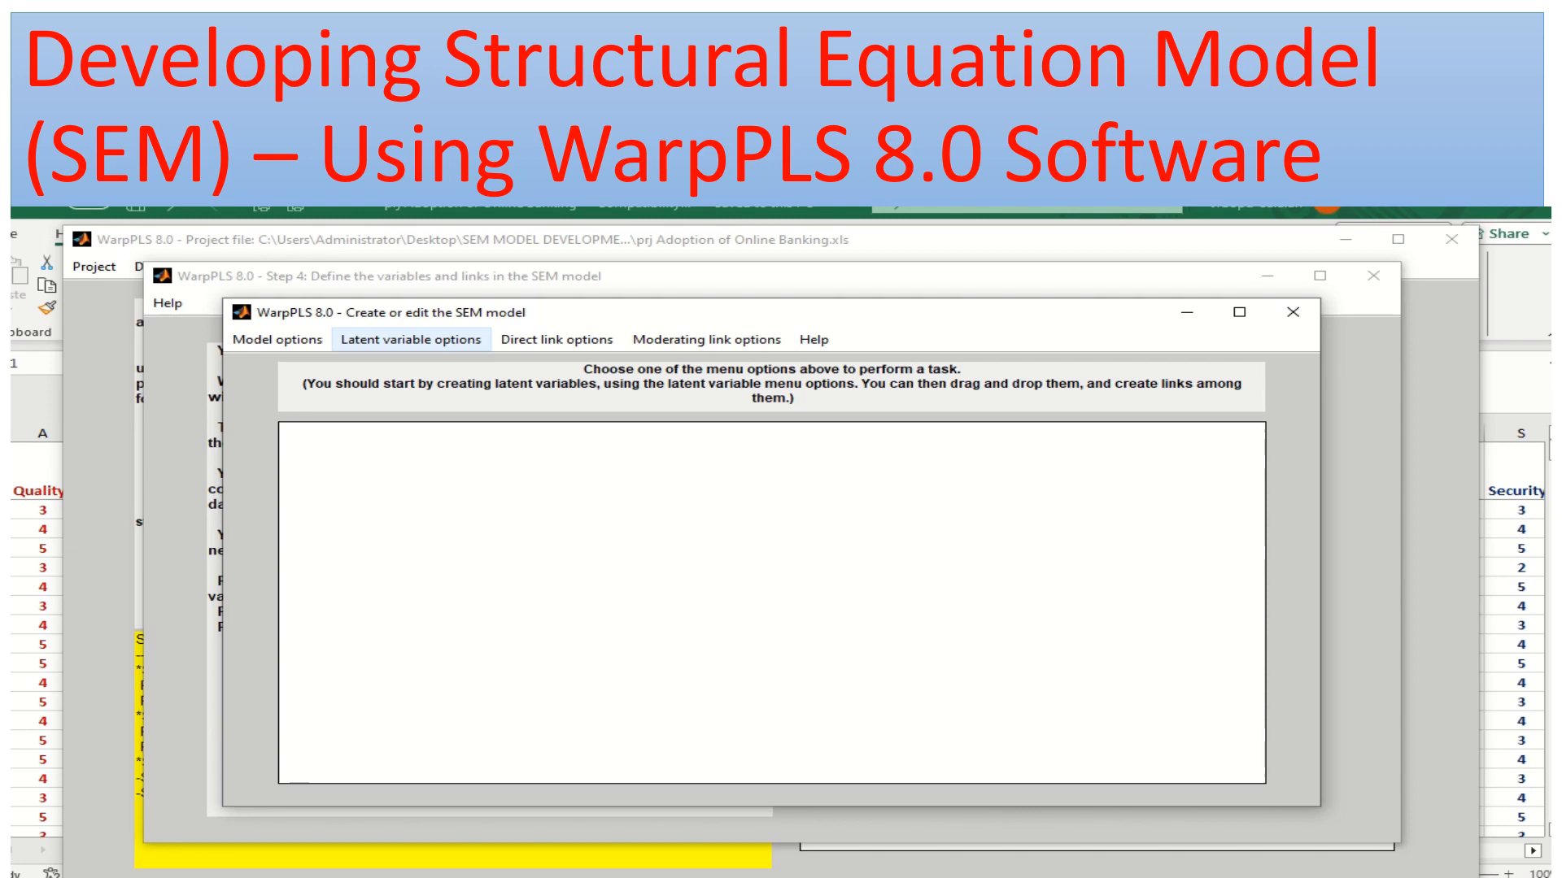
pyautogui.click(411, 339)
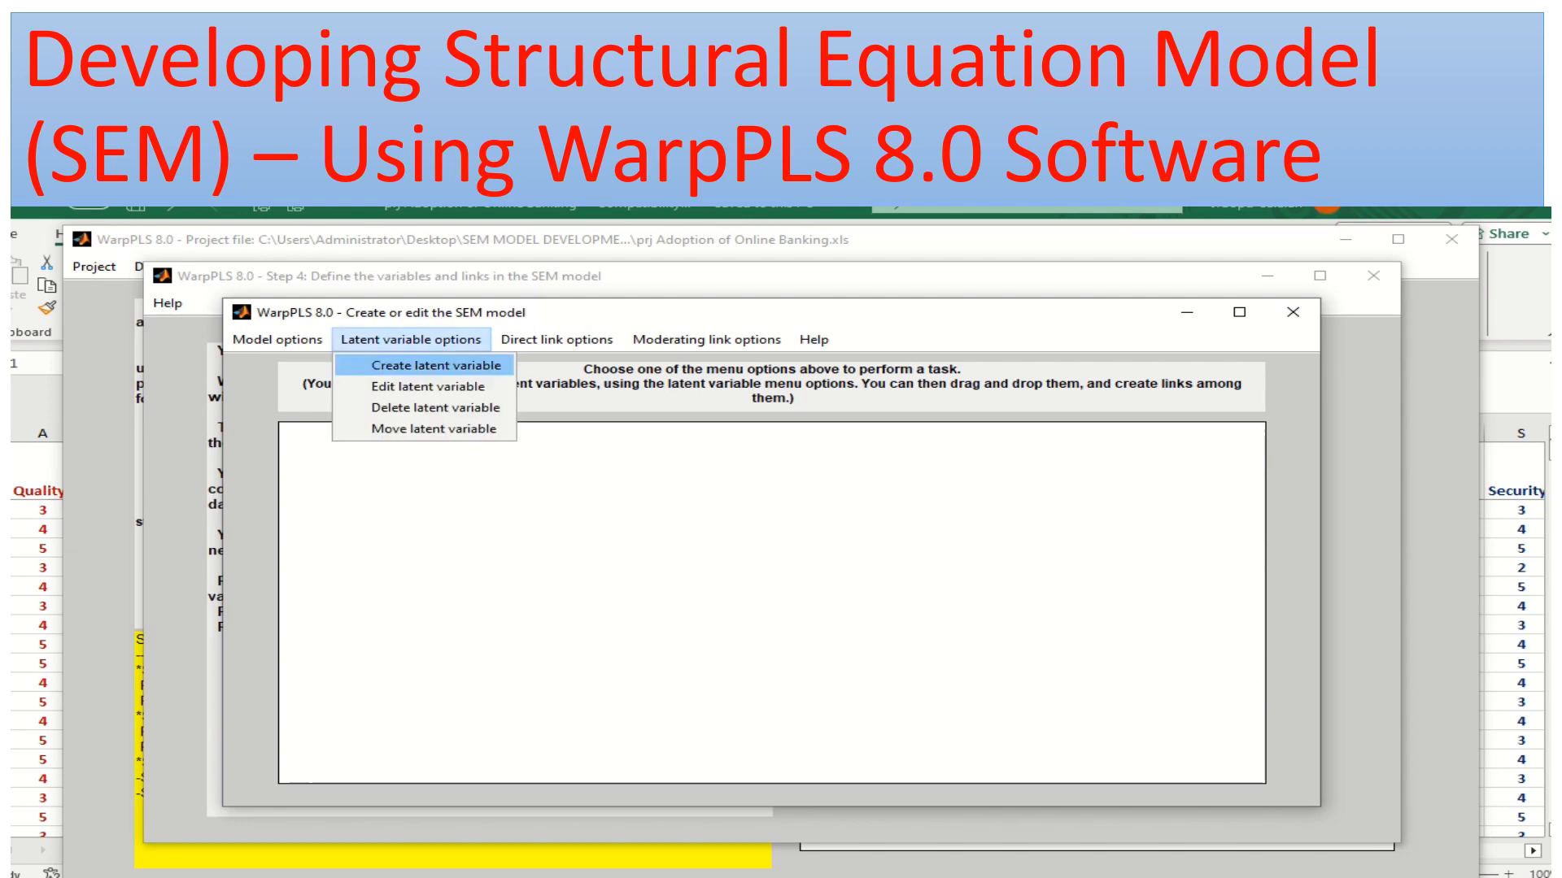
pyautogui.click(436, 365)
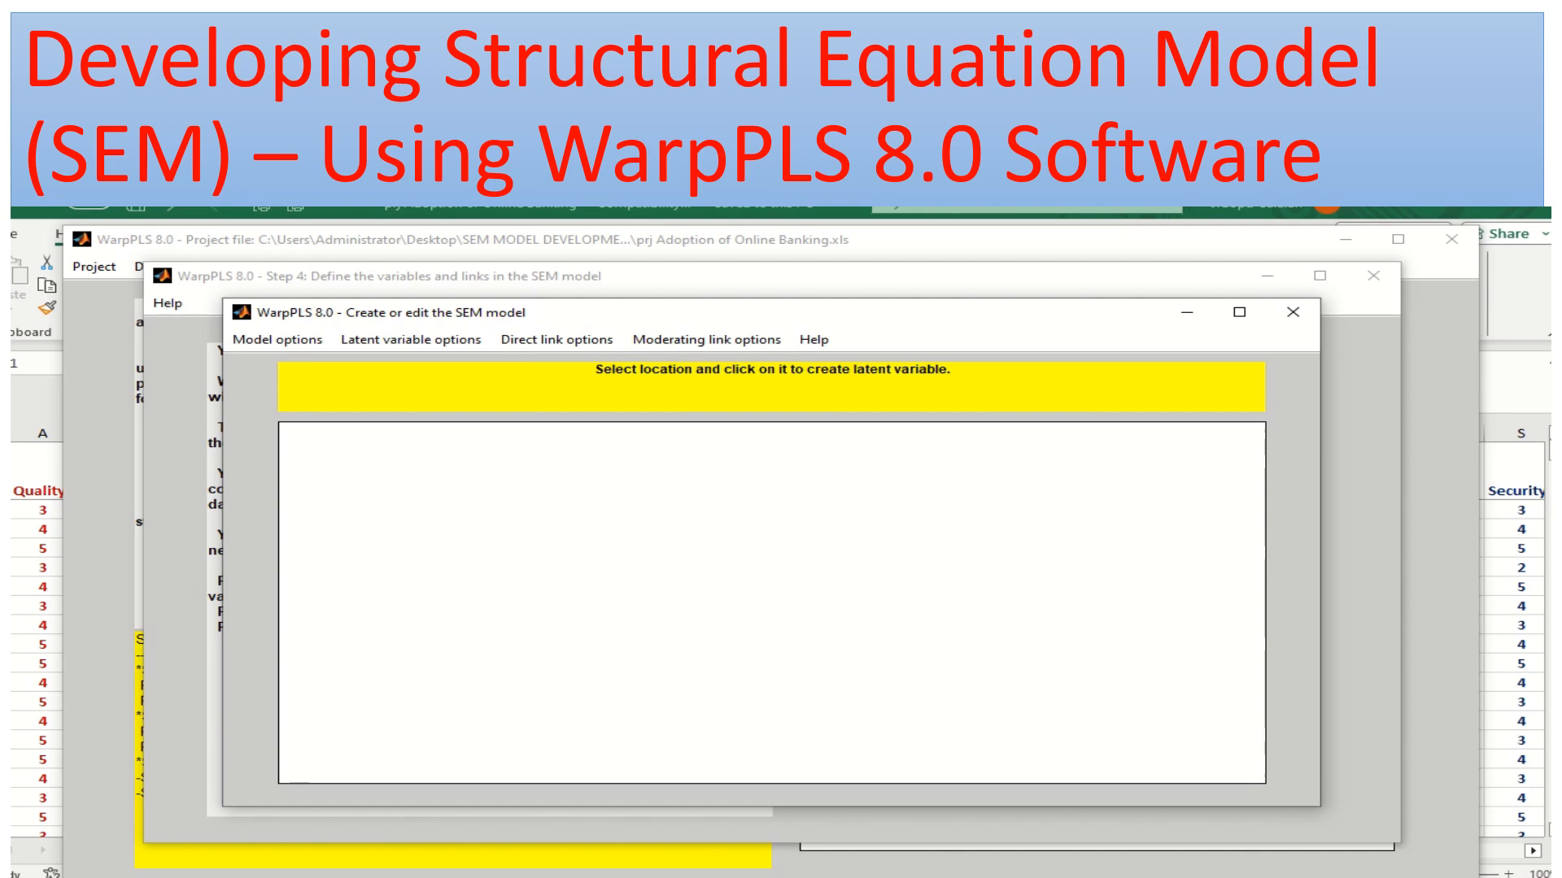
pyautogui.click(407, 521)
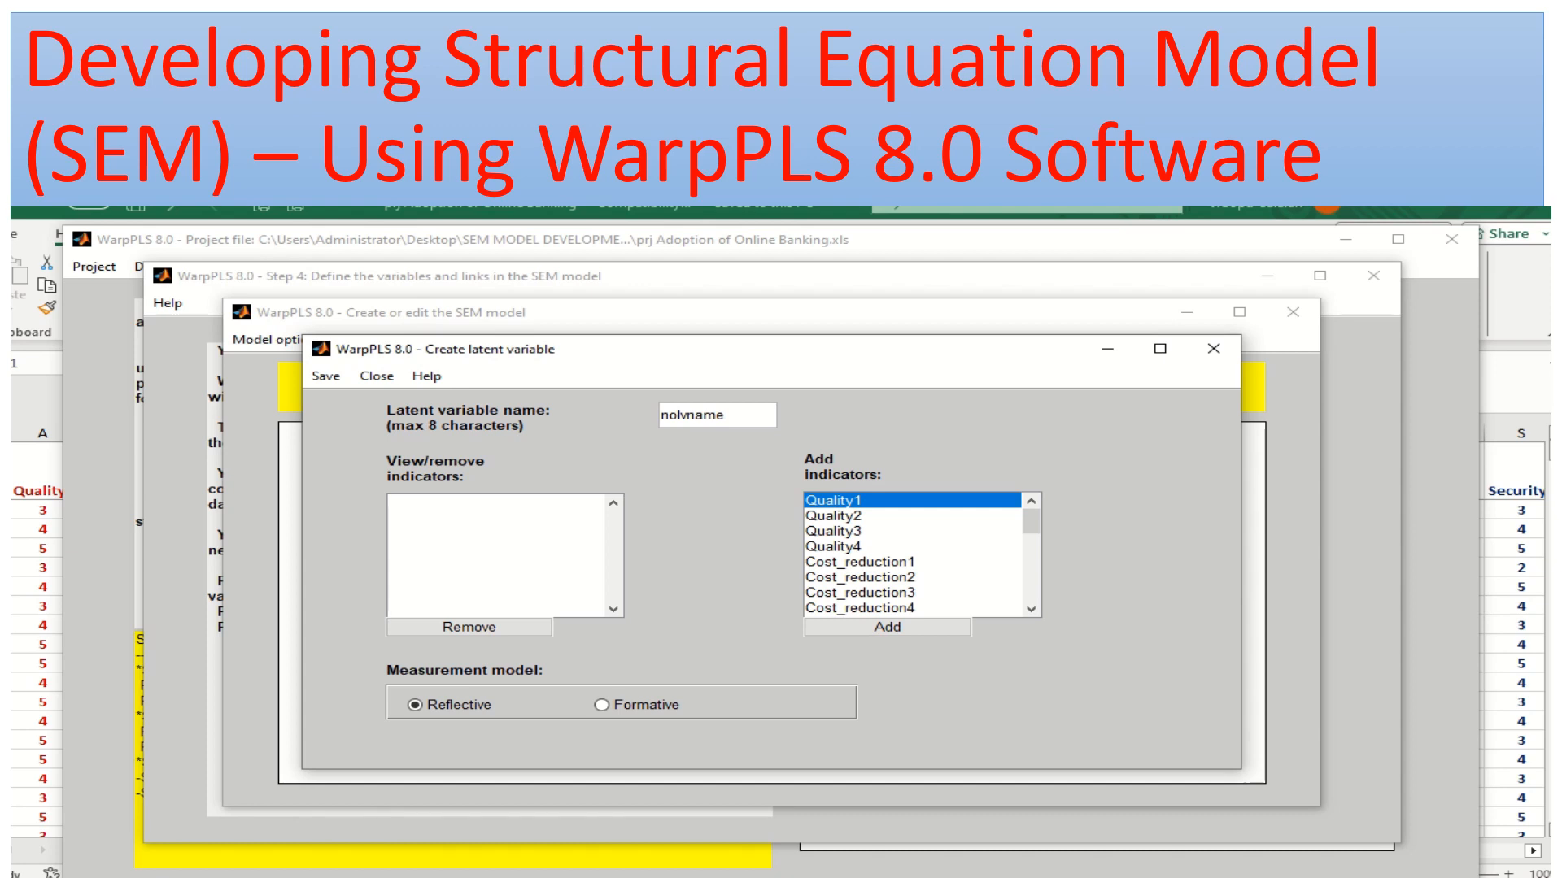
# Name the latent variable Quality, assign it the indicators Quality1, Quality2 and Quality3, and save its settings
pyautogui.press('BackSpace')
pyautogui.press('BackSpace')
pyautogui.press('BackSpace')
pyautogui.press('BackSpace')
pyautogui.press('BackSpace')
pyautogui.press('BackSpace')
pyautogui.press('BackSpace')
pyautogui.press('BackSpace')
pyautogui.write('Quality')
pyautogui.click(888, 627)
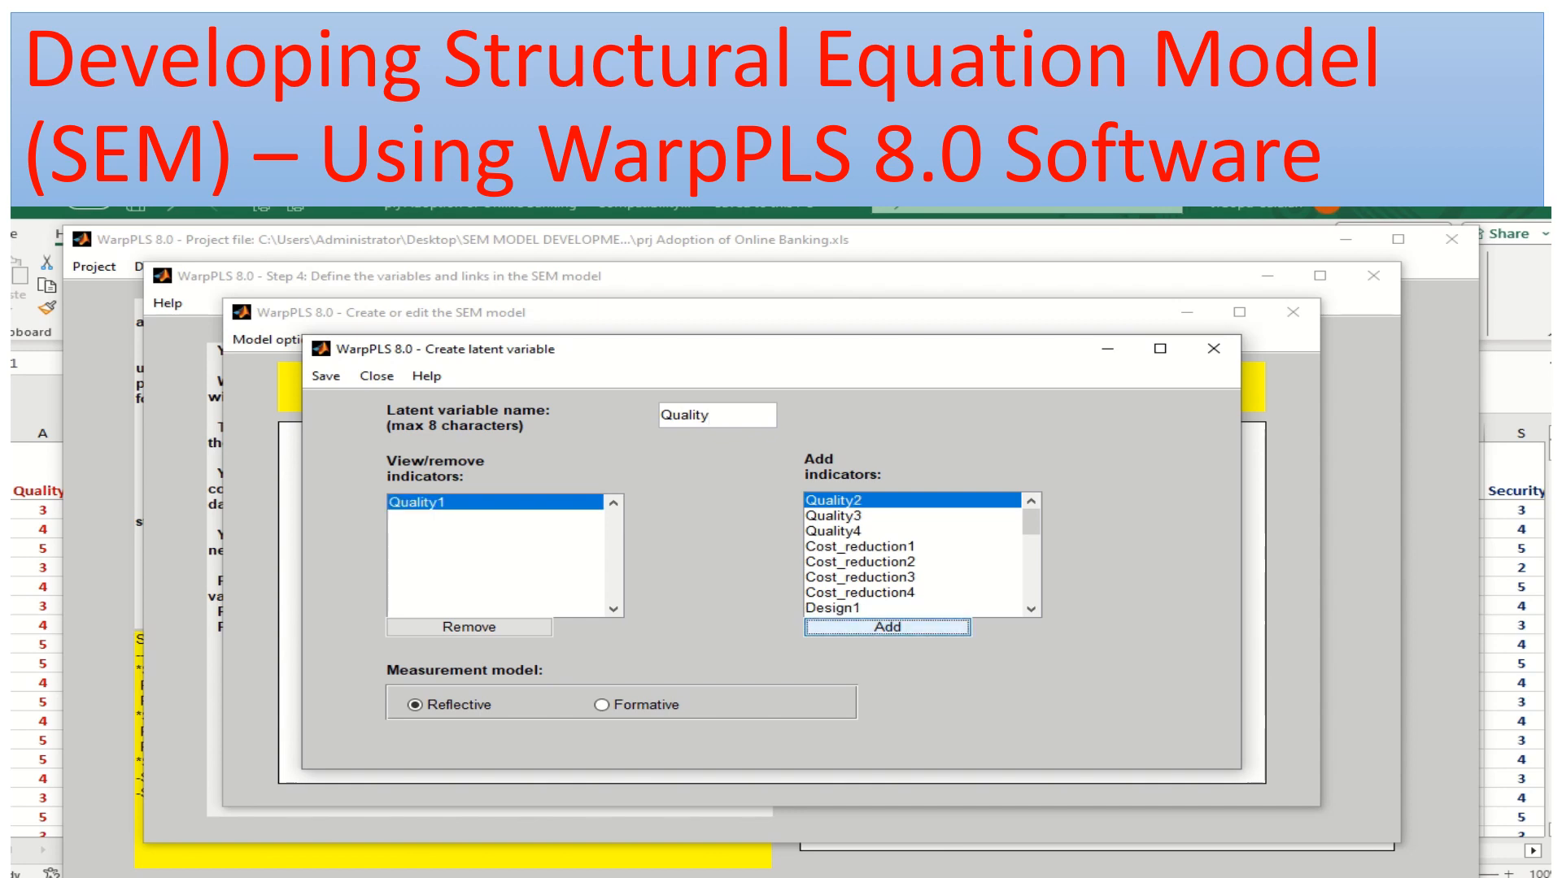
pyautogui.click(887, 627)
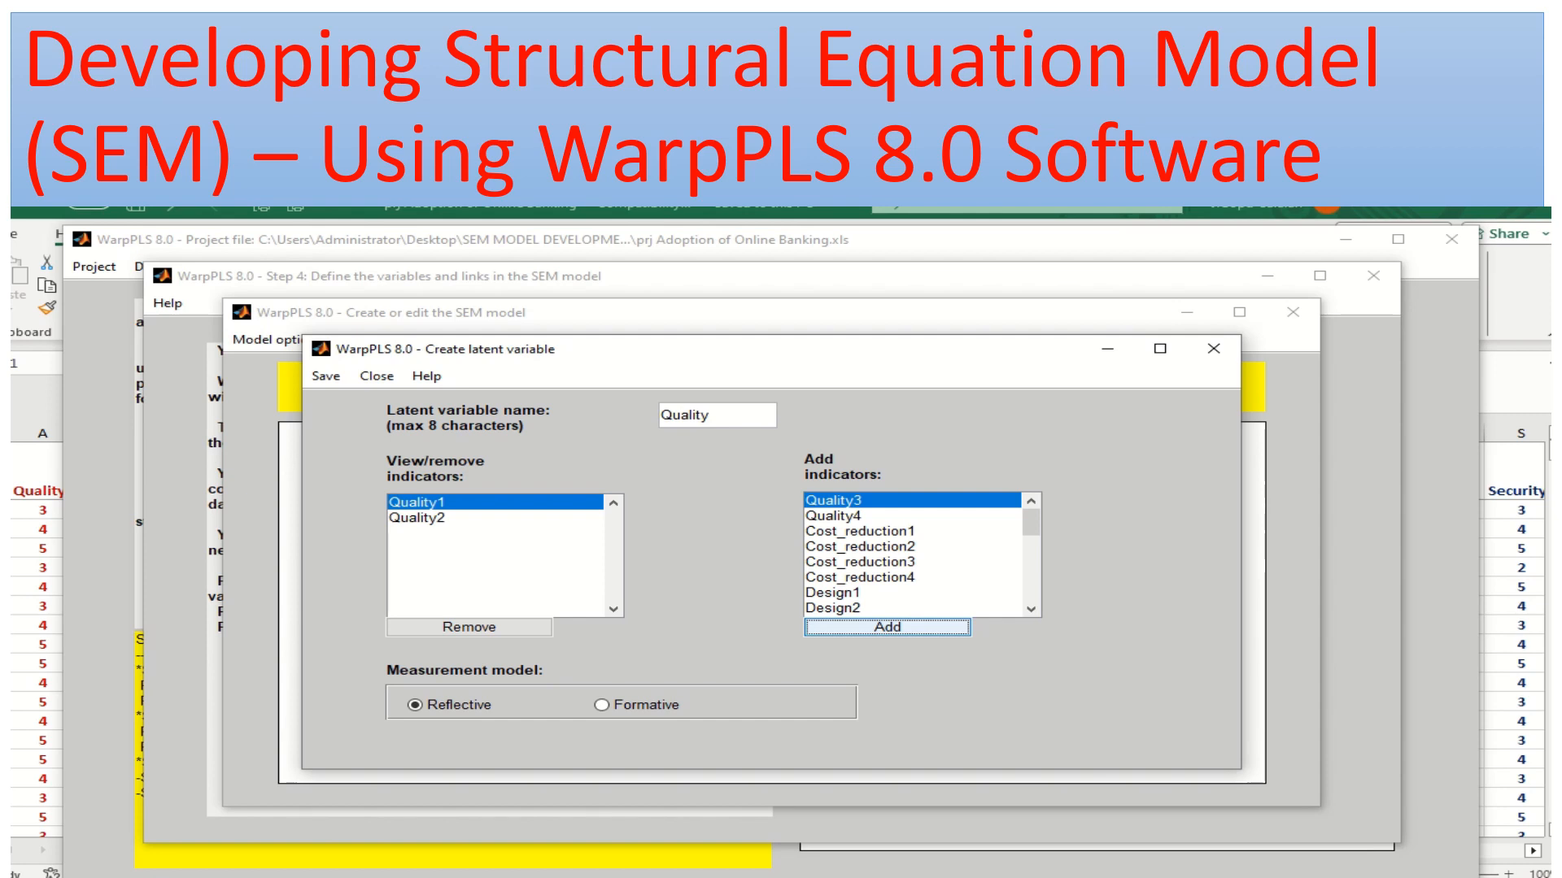
pyautogui.click(887, 628)
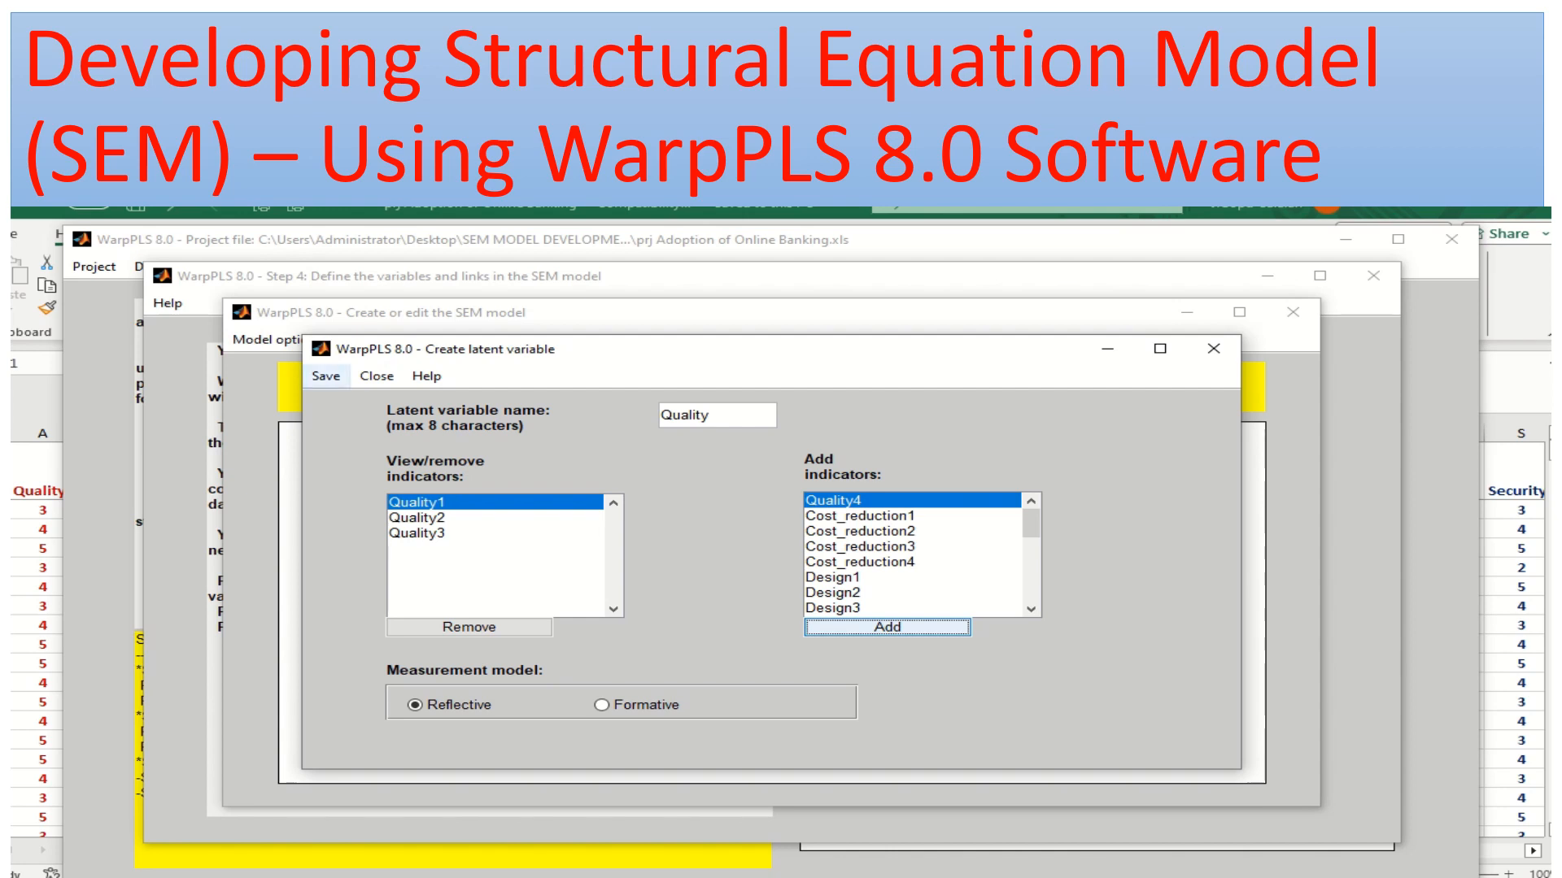
pyautogui.click(326, 377)
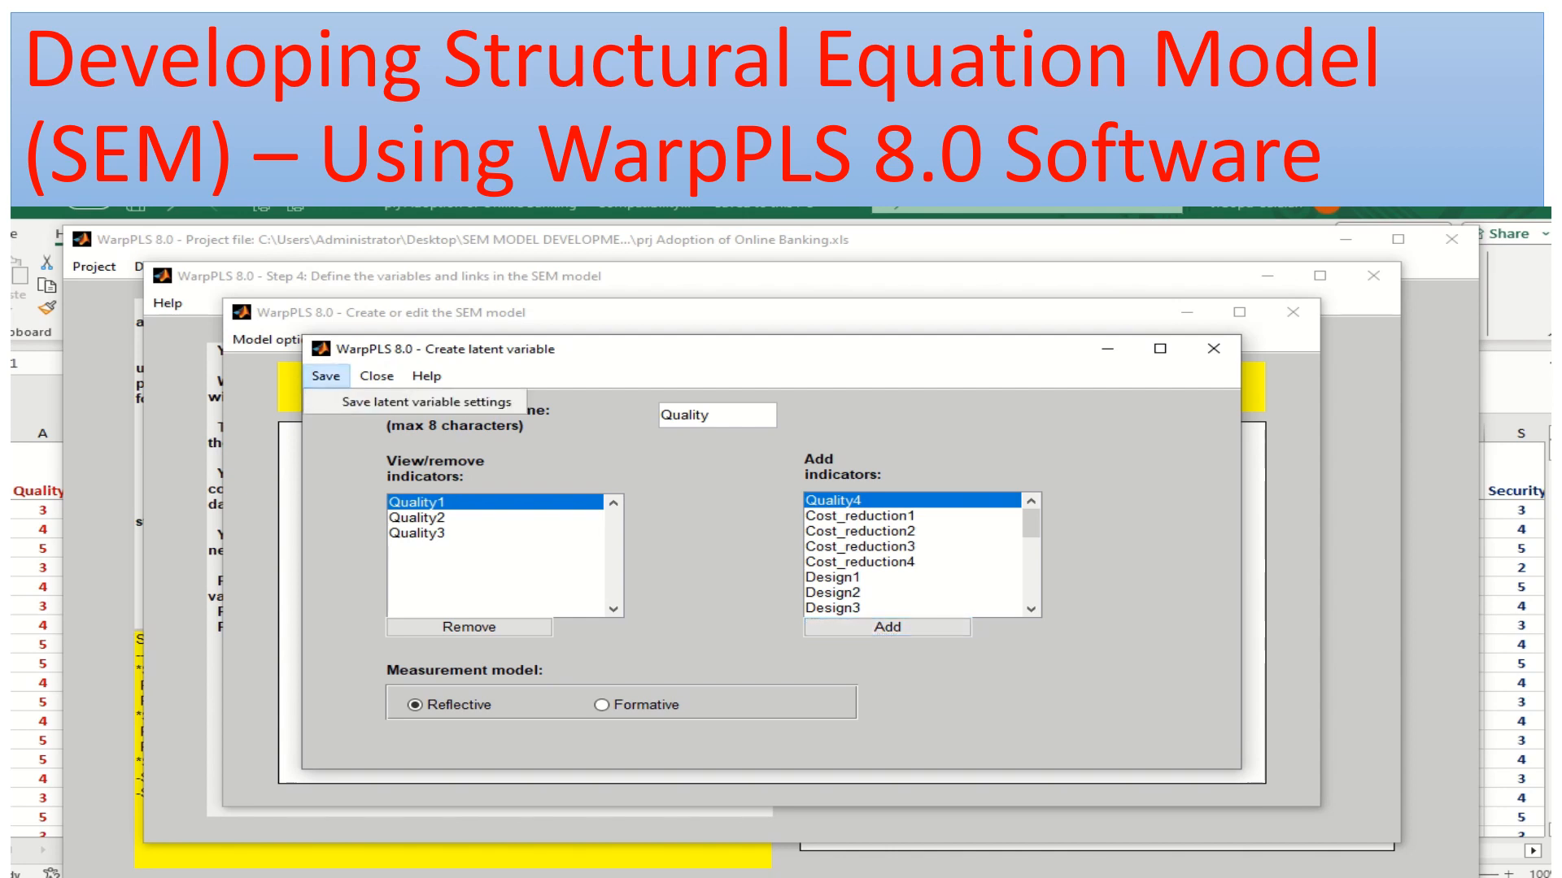
pyautogui.click(426, 403)
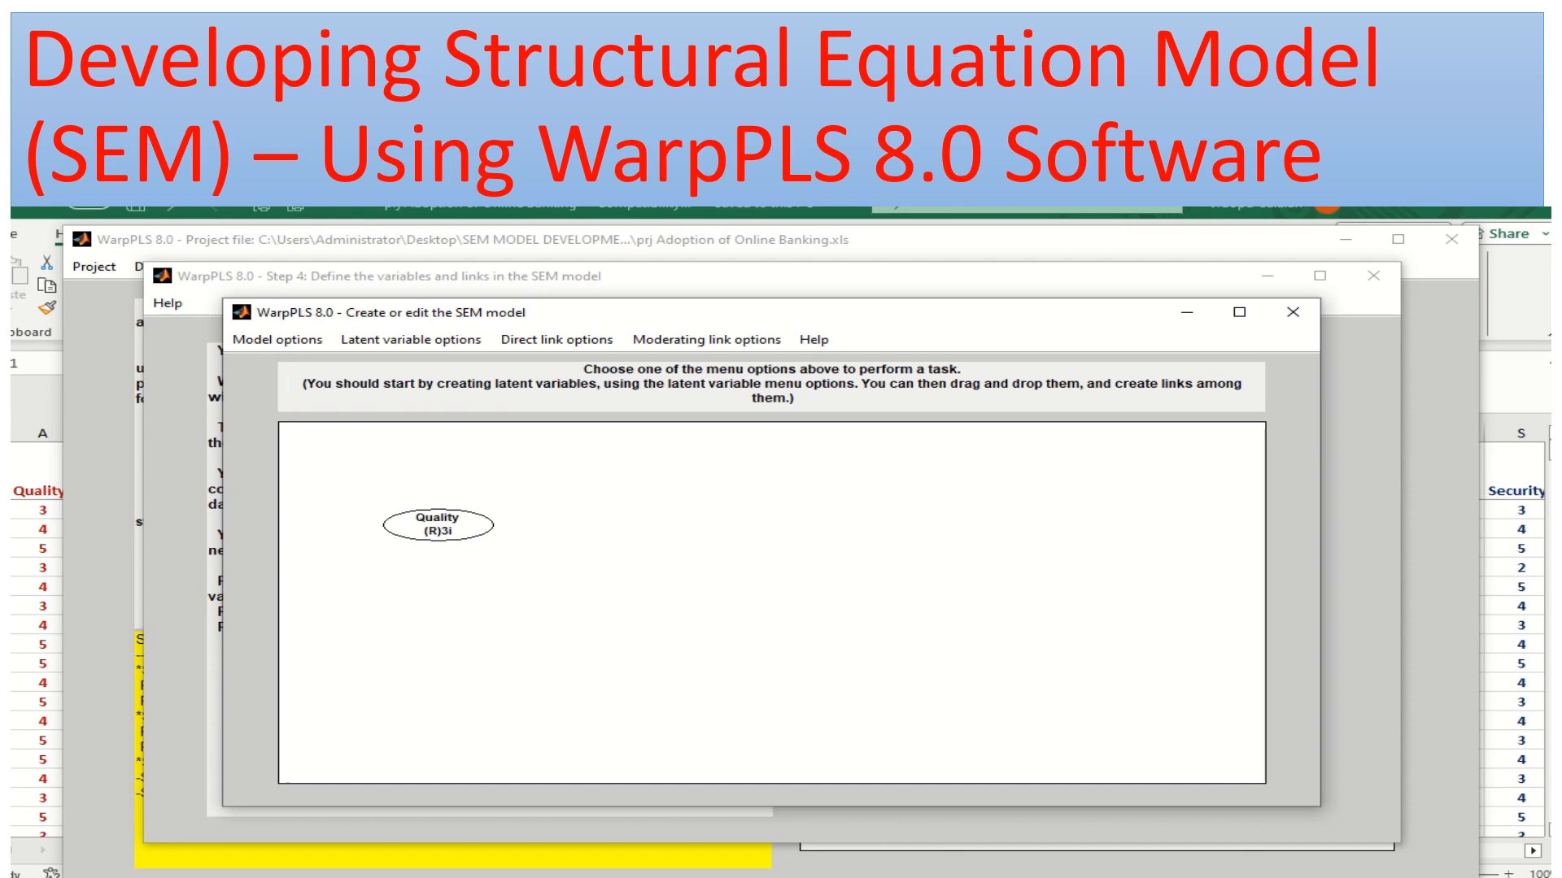
# Create a new latent variable on the model canvas directly above Quality and name it Cost
pyautogui.click(410, 340)
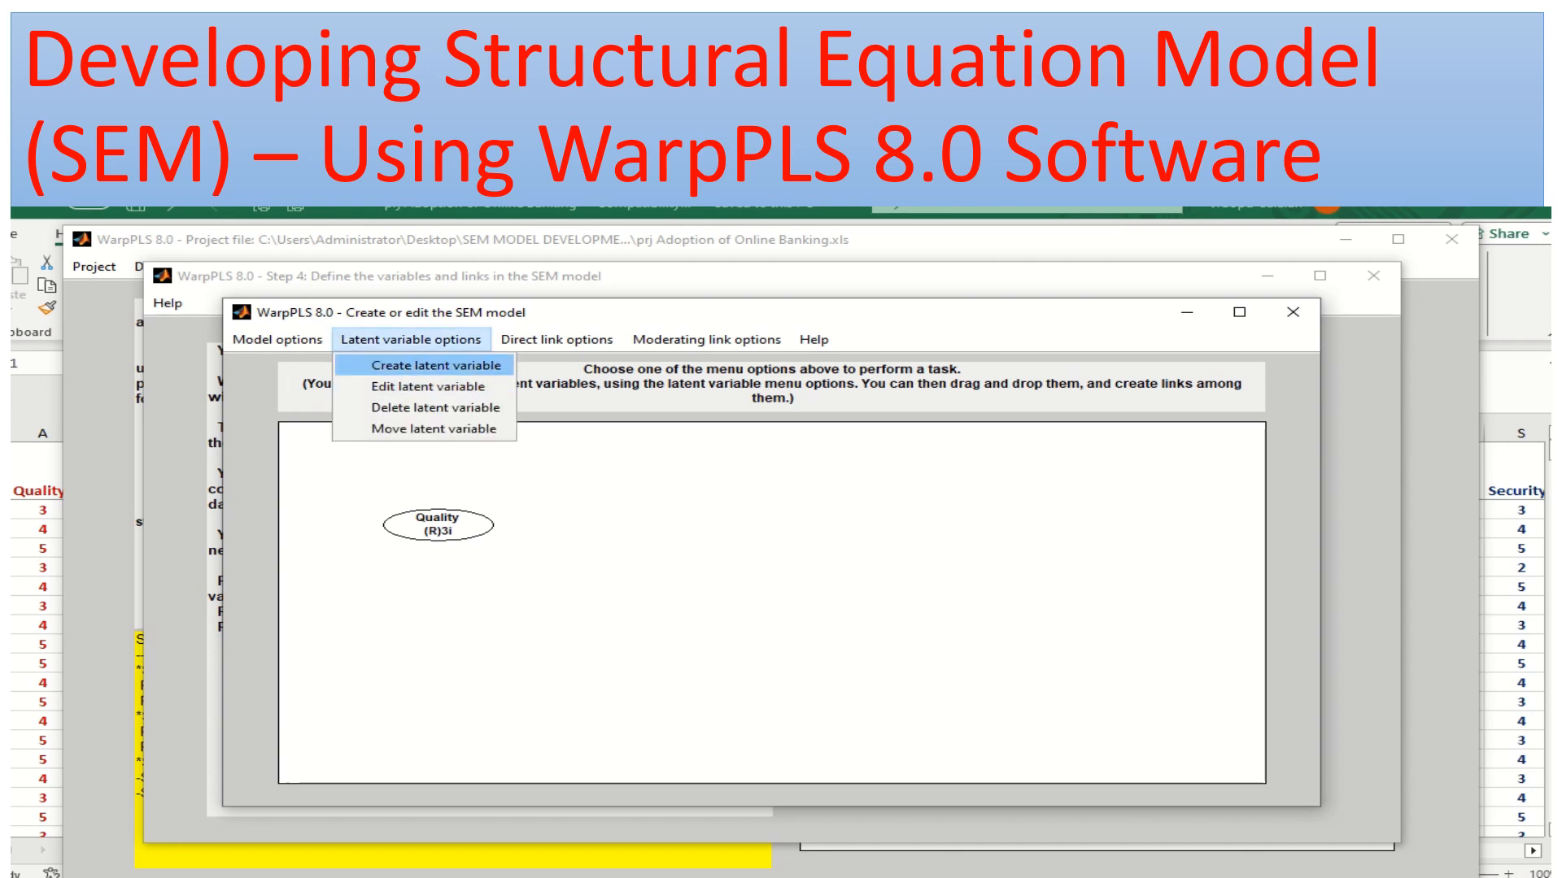
pyautogui.click(436, 365)
pyautogui.click(439, 614)
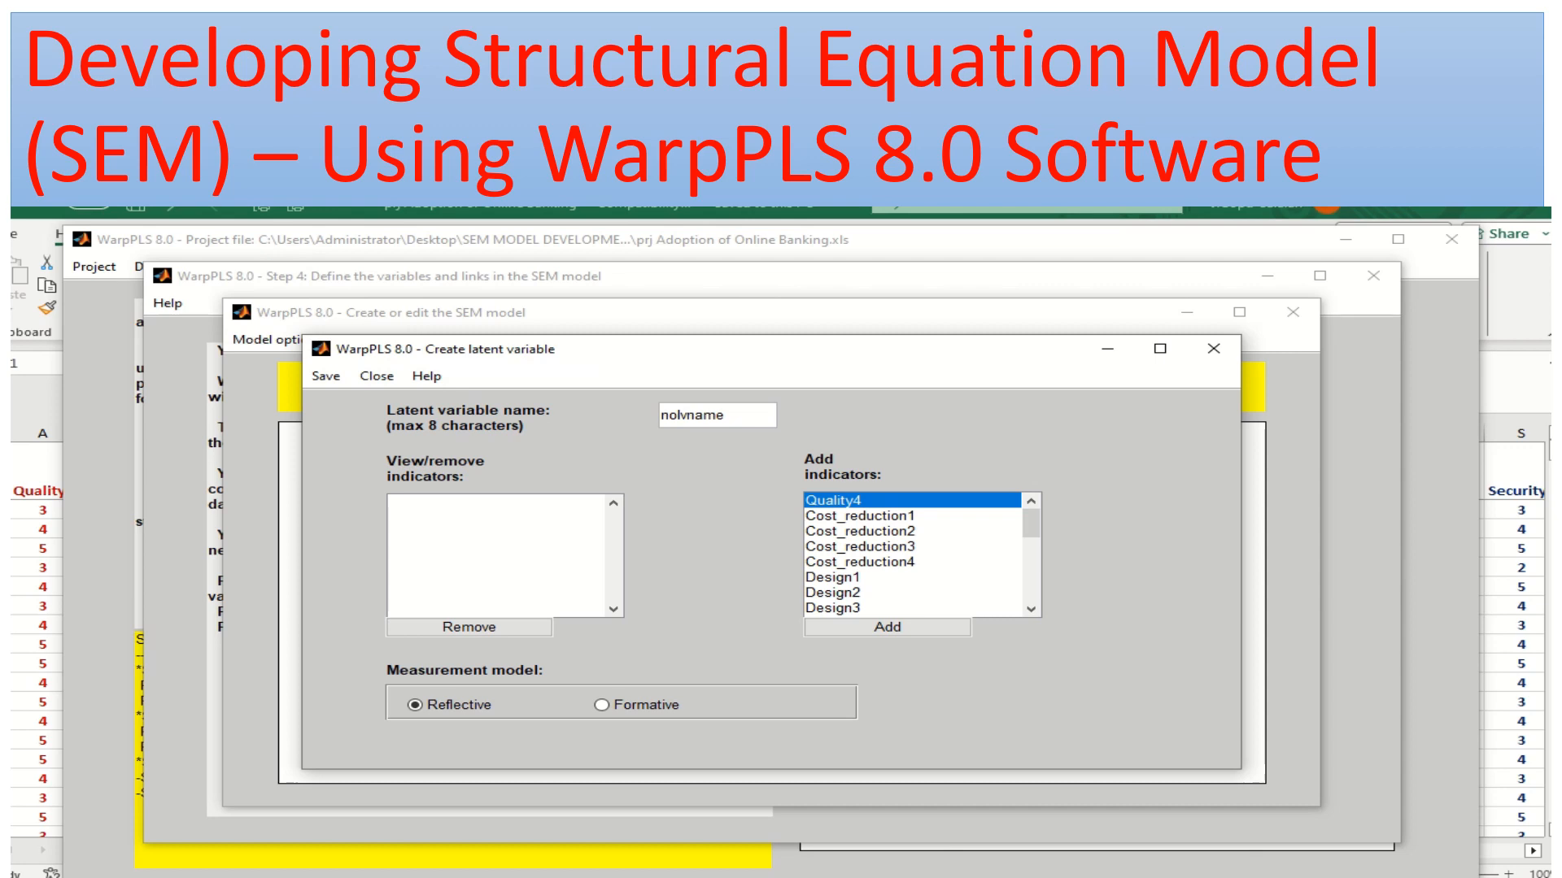
pyautogui.moveTo(729, 415); pyautogui.dragTo(660, 416)
pyautogui.click(860, 516)
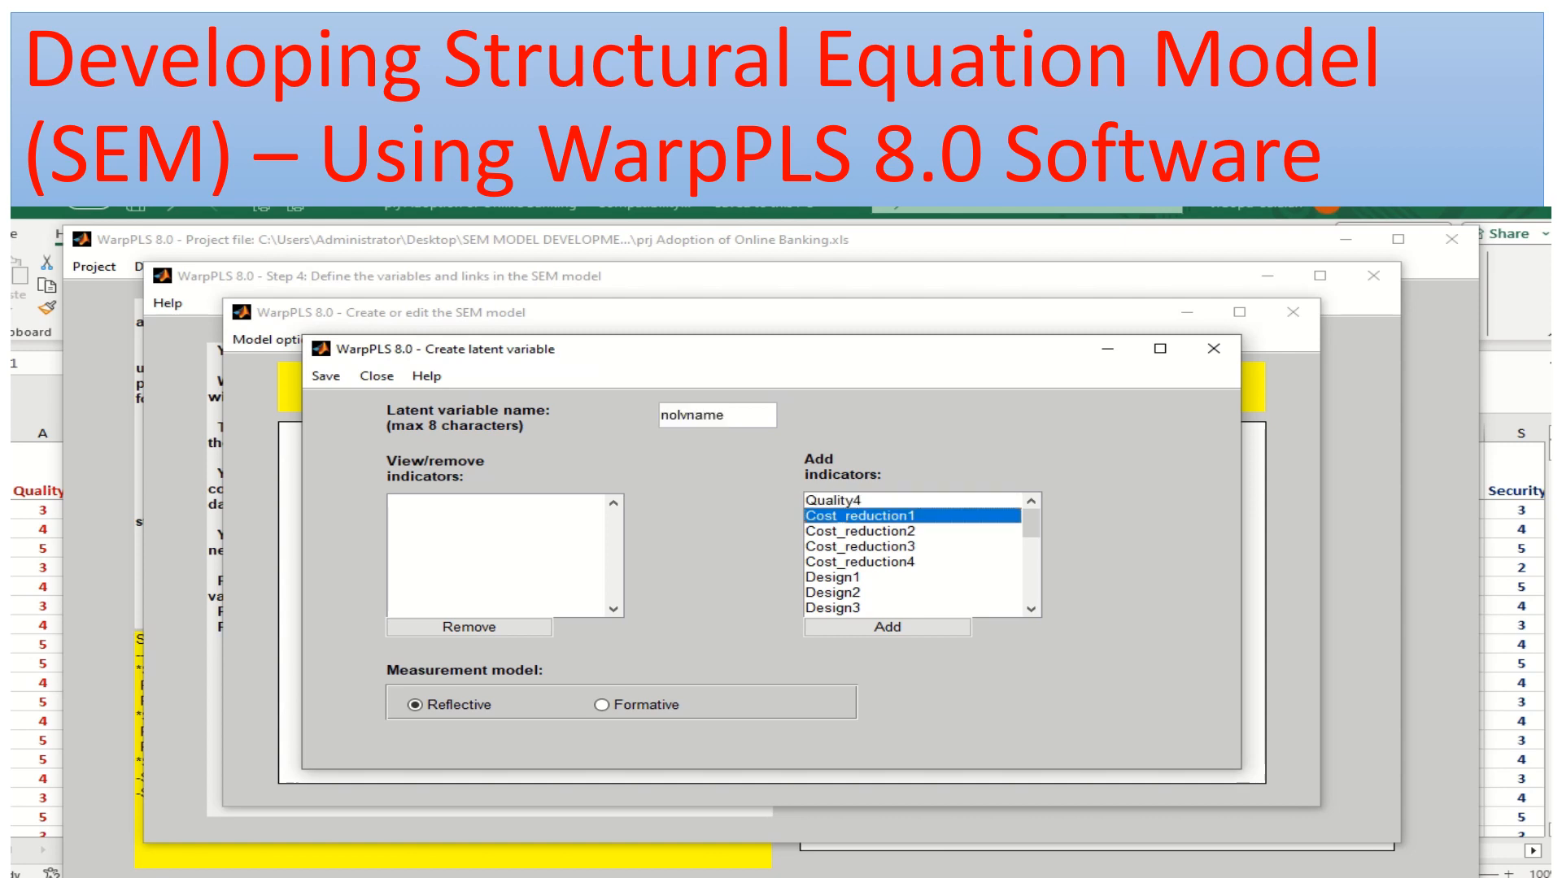
pyautogui.moveTo(736, 416); pyautogui.dragTo(660, 416)
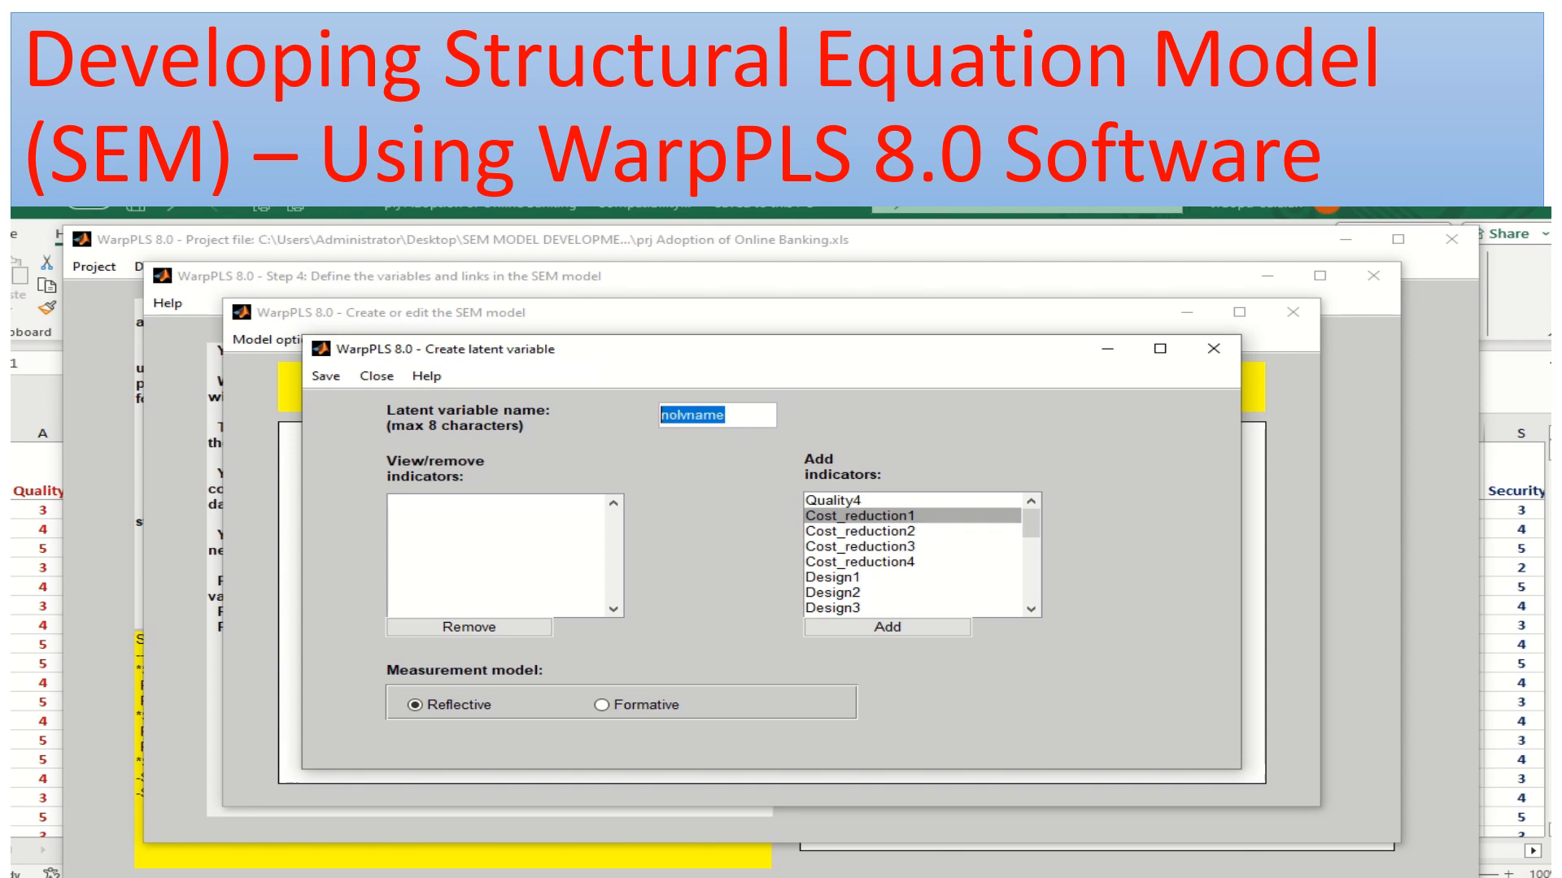
pyautogui.write('Cost')
# Assign the indicators Cost_reduction1, Cost_reduction2, Cost_reduction3 and Cost_reduction4 to the Cost latent variable and save its settings
pyautogui.click(887, 627)
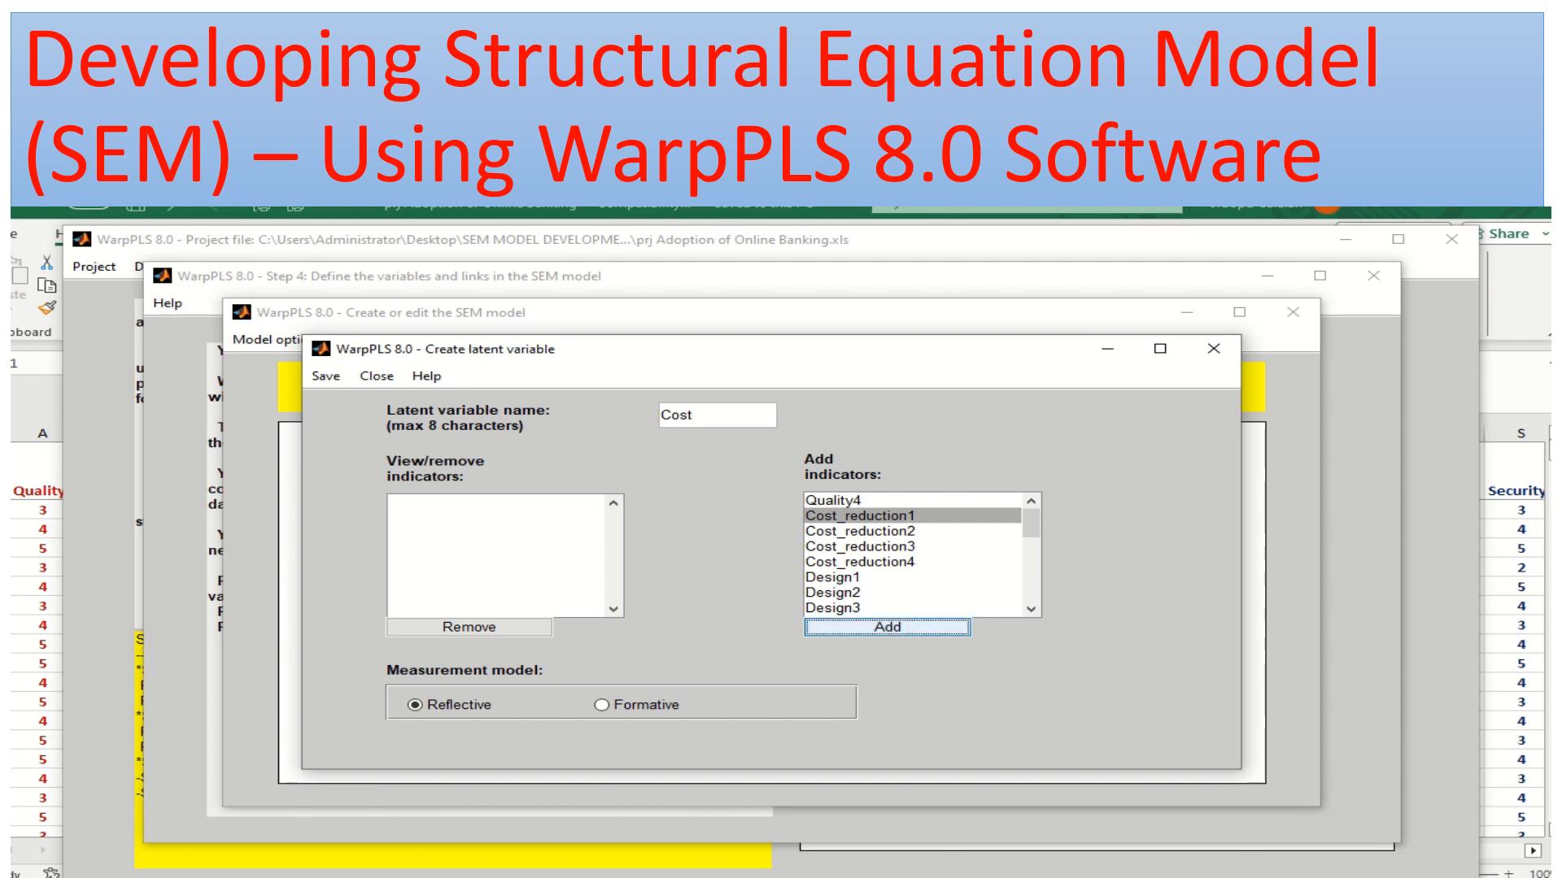
pyautogui.click(888, 627)
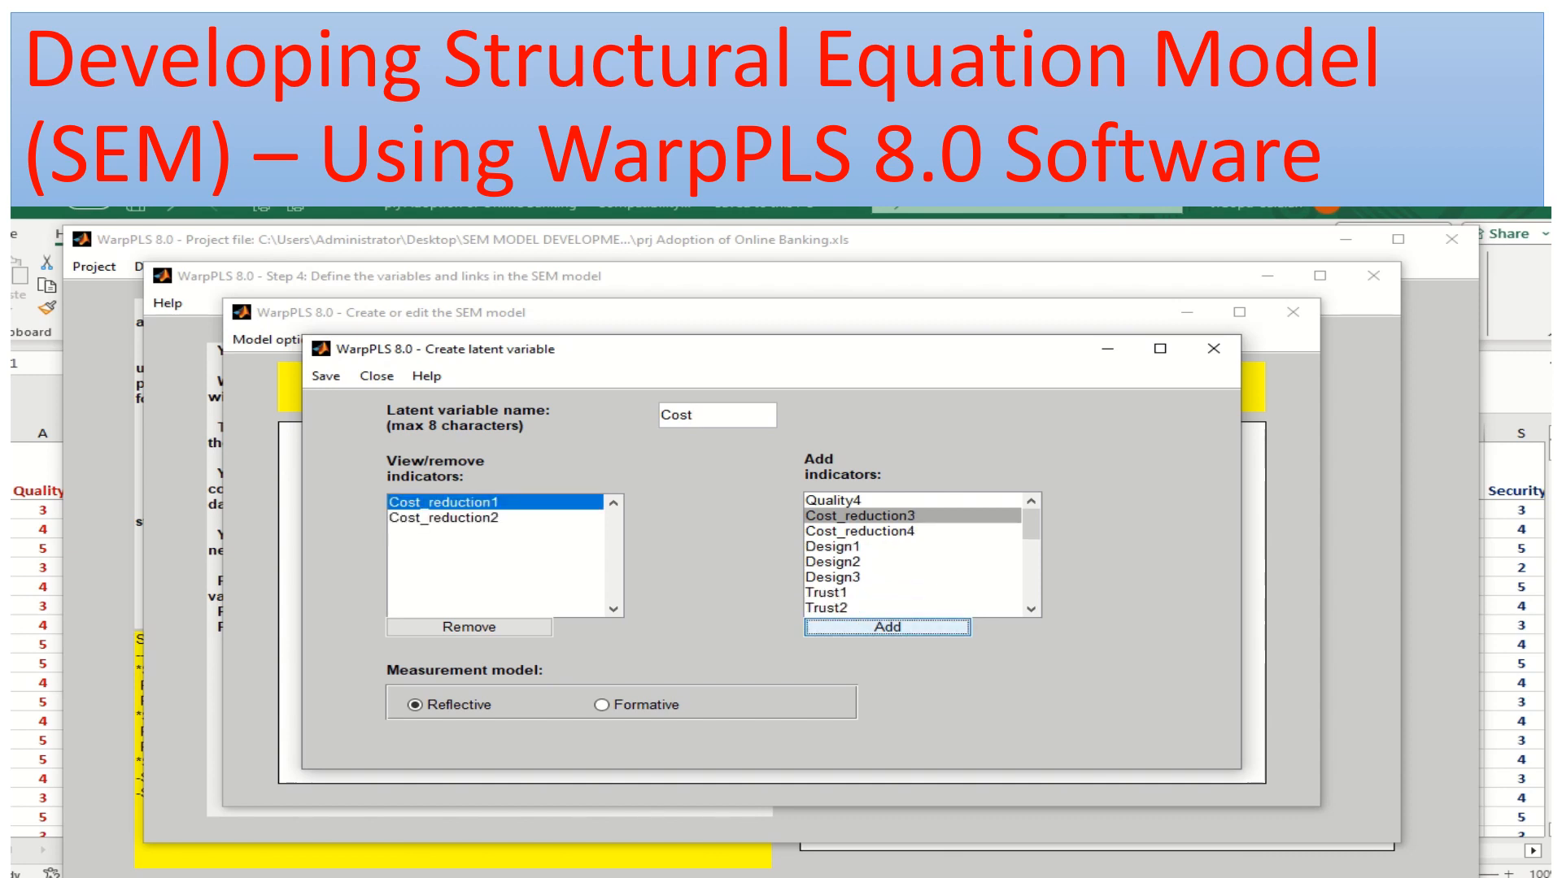
pyautogui.click(887, 628)
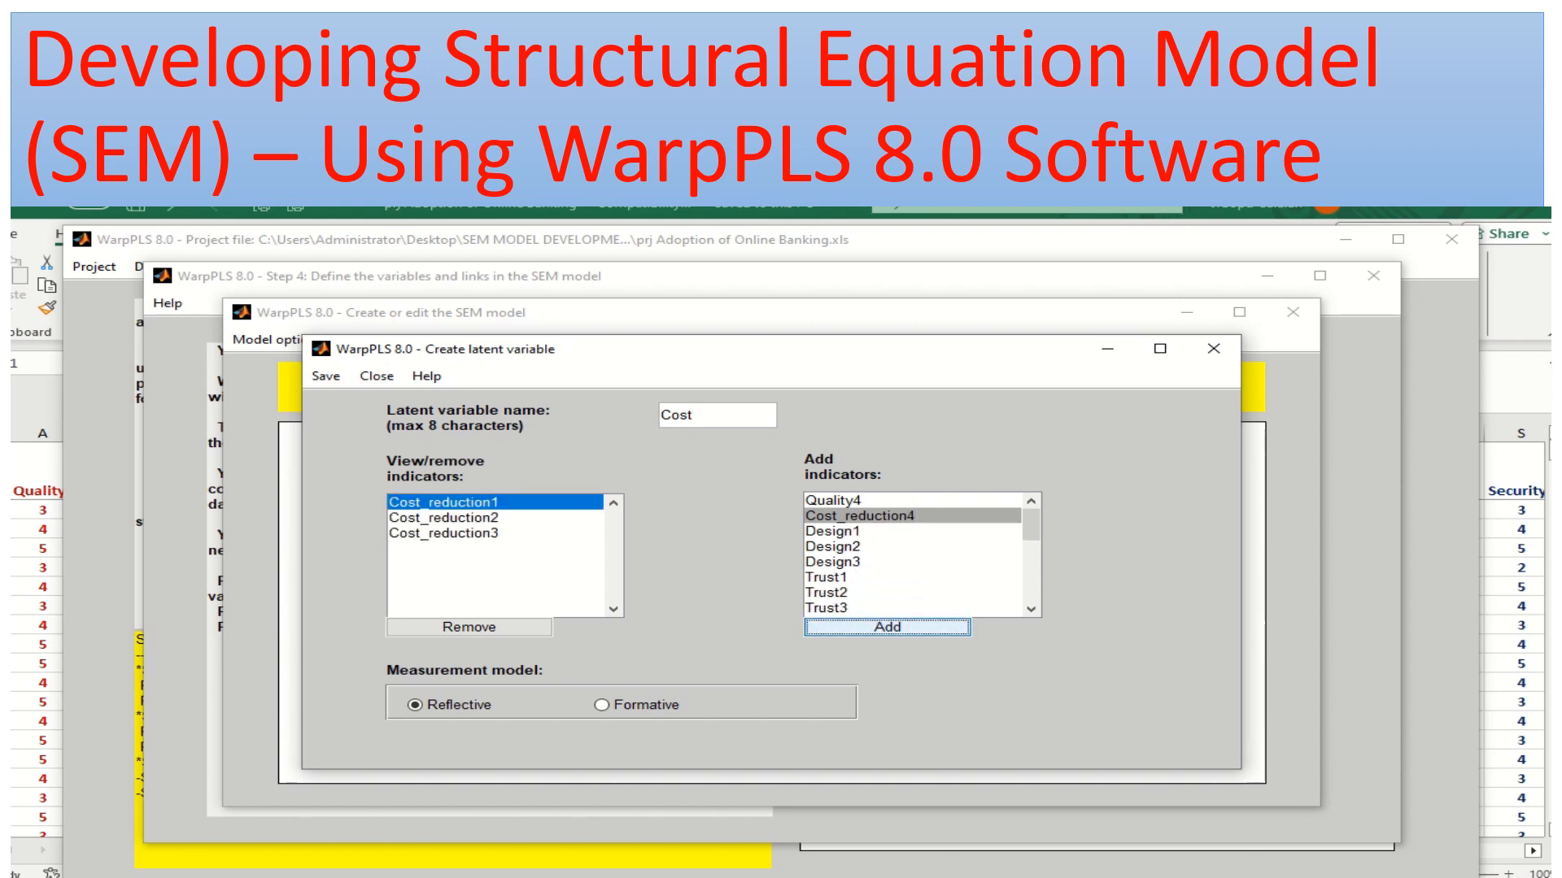
pyautogui.click(888, 627)
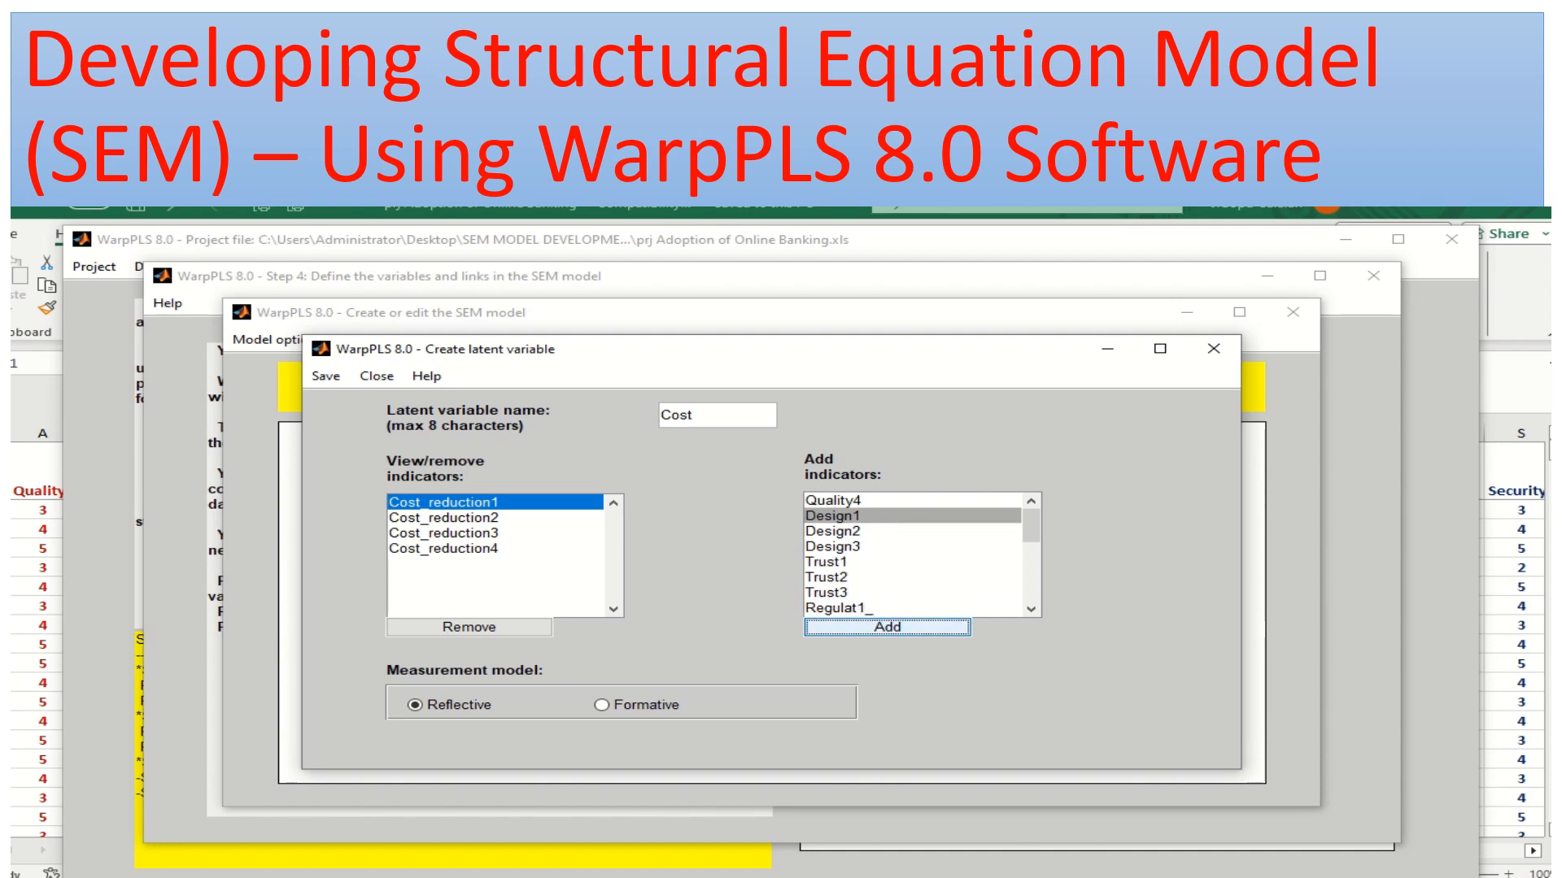
pyautogui.click(326, 376)
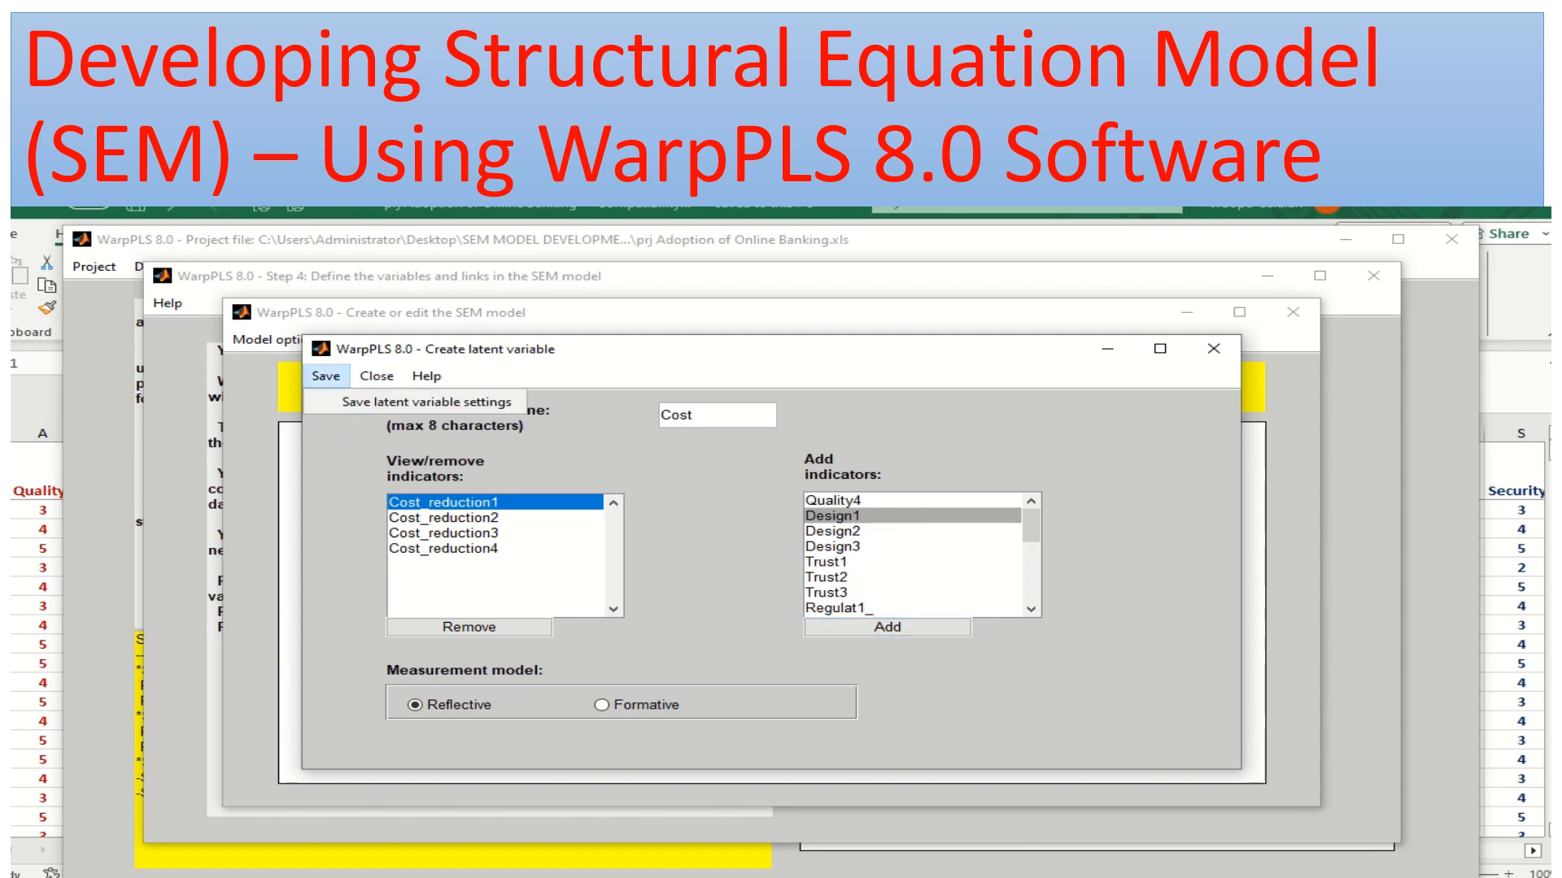
pyautogui.click(425, 402)
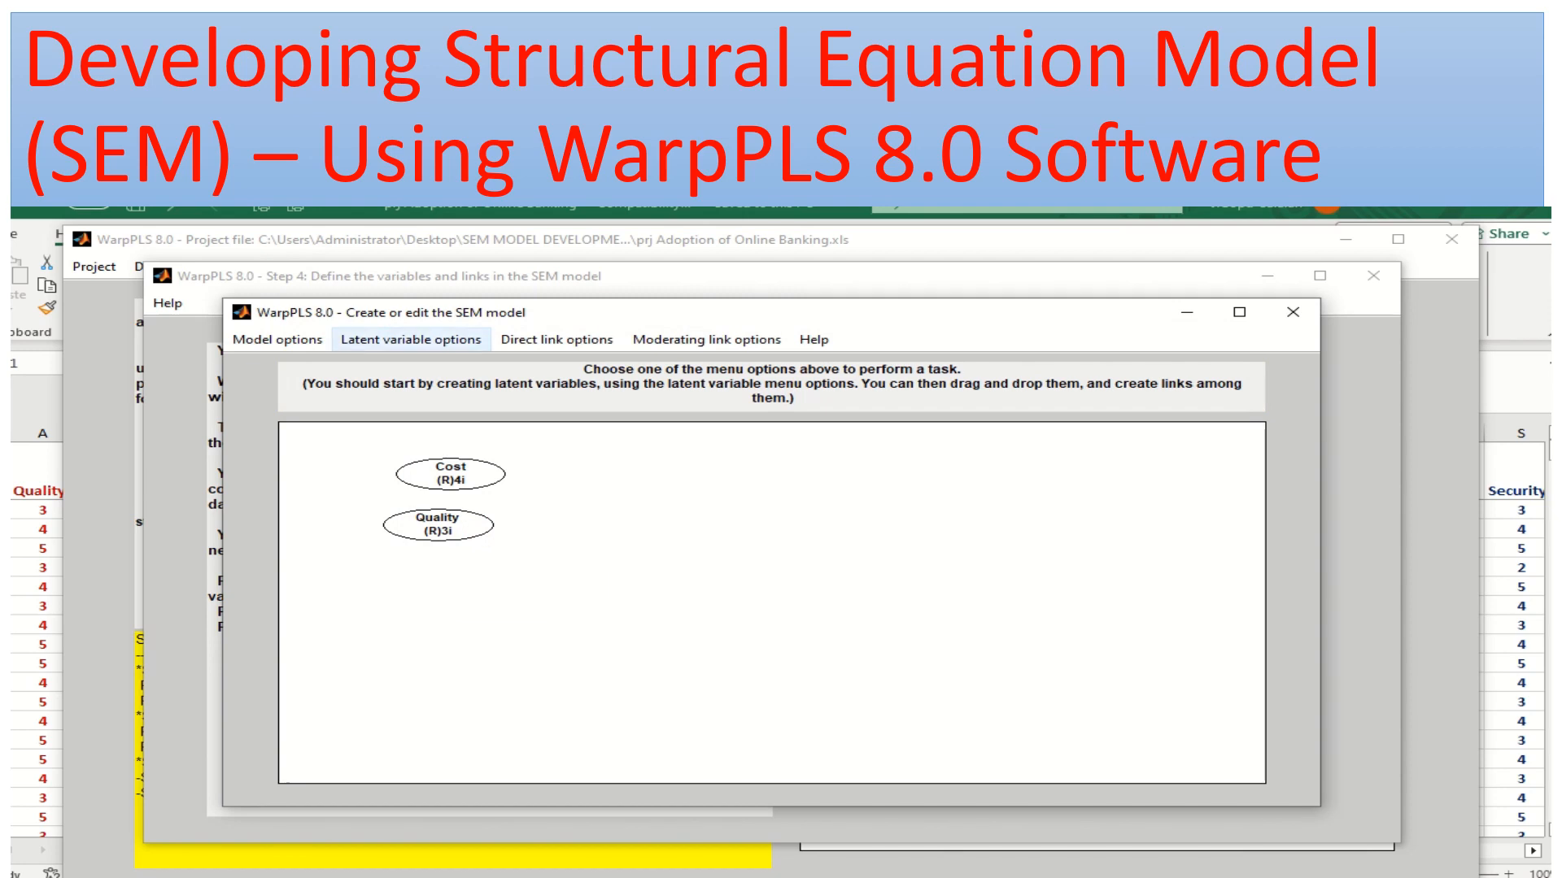
# Create a new latent variable below Quality on the model canvas and name it Design
pyautogui.click(411, 339)
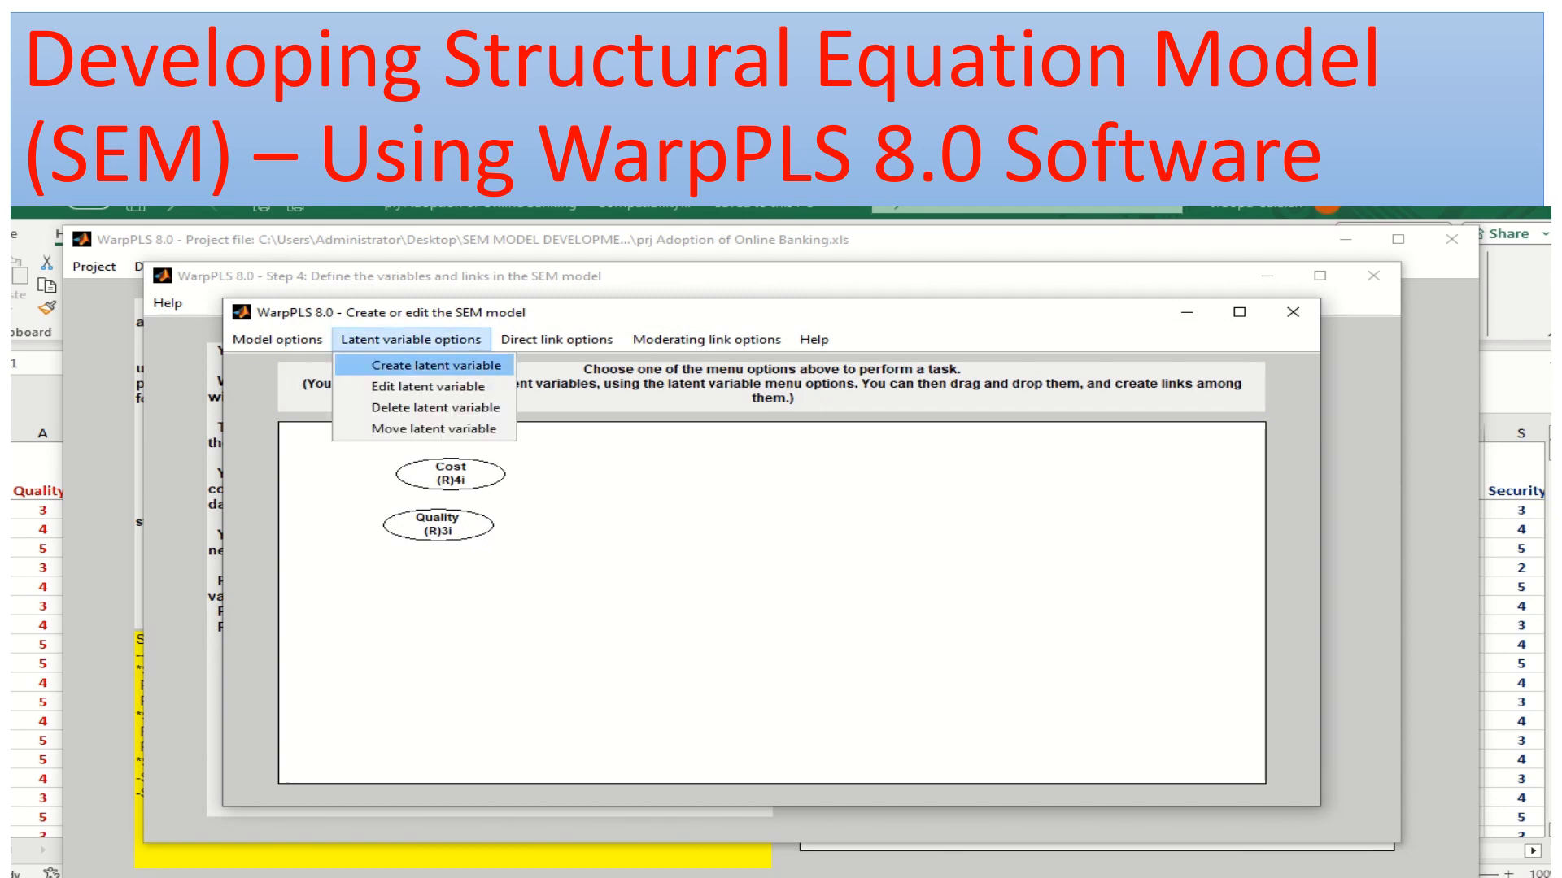
pyautogui.click(416, 359)
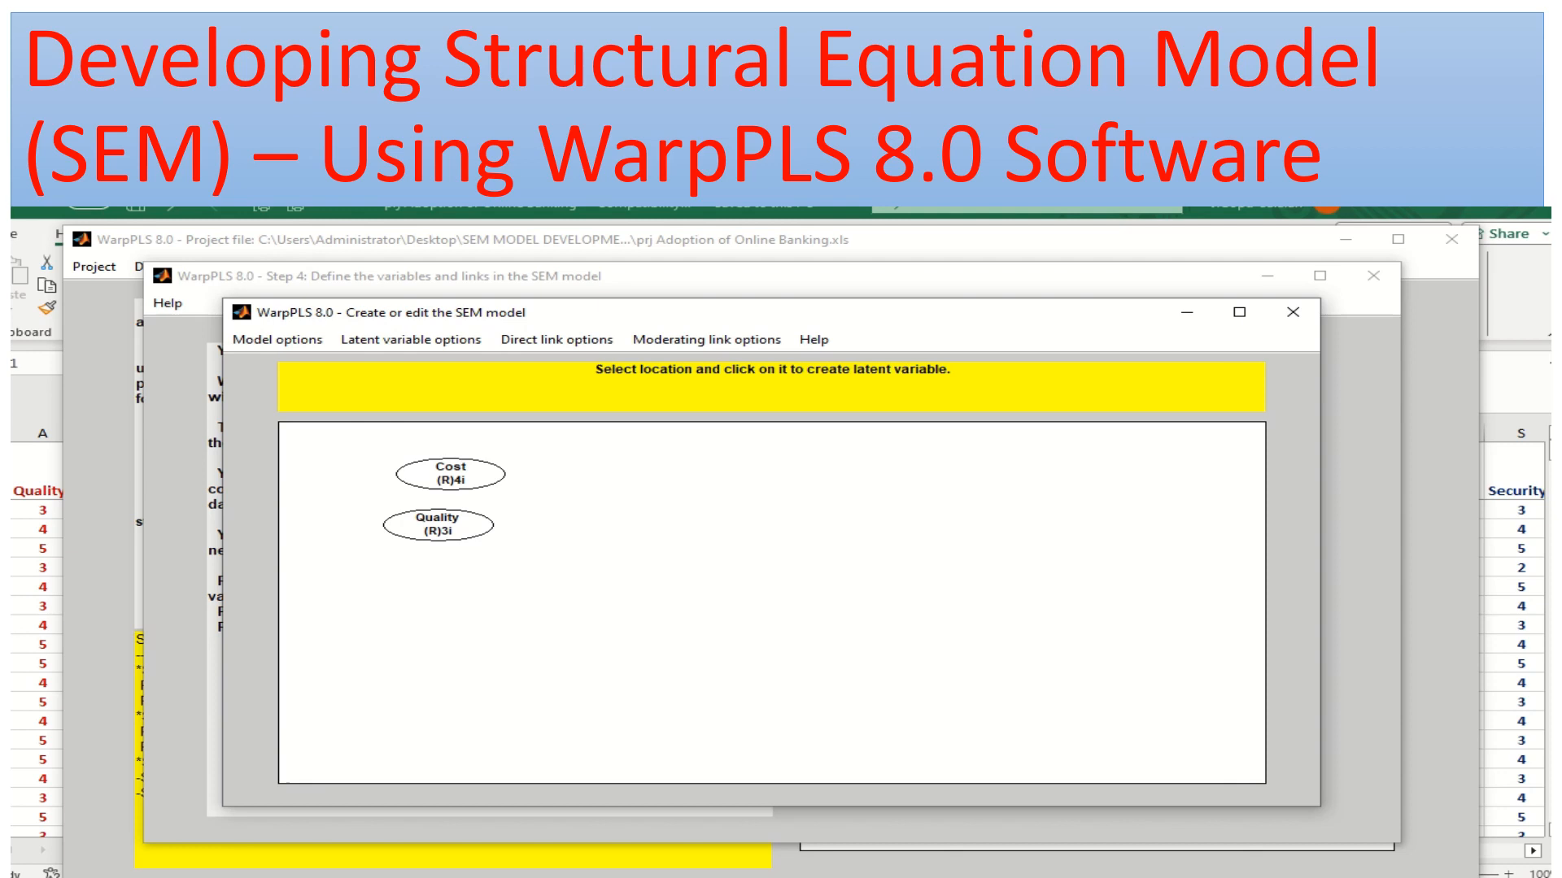
pyautogui.click(439, 580)
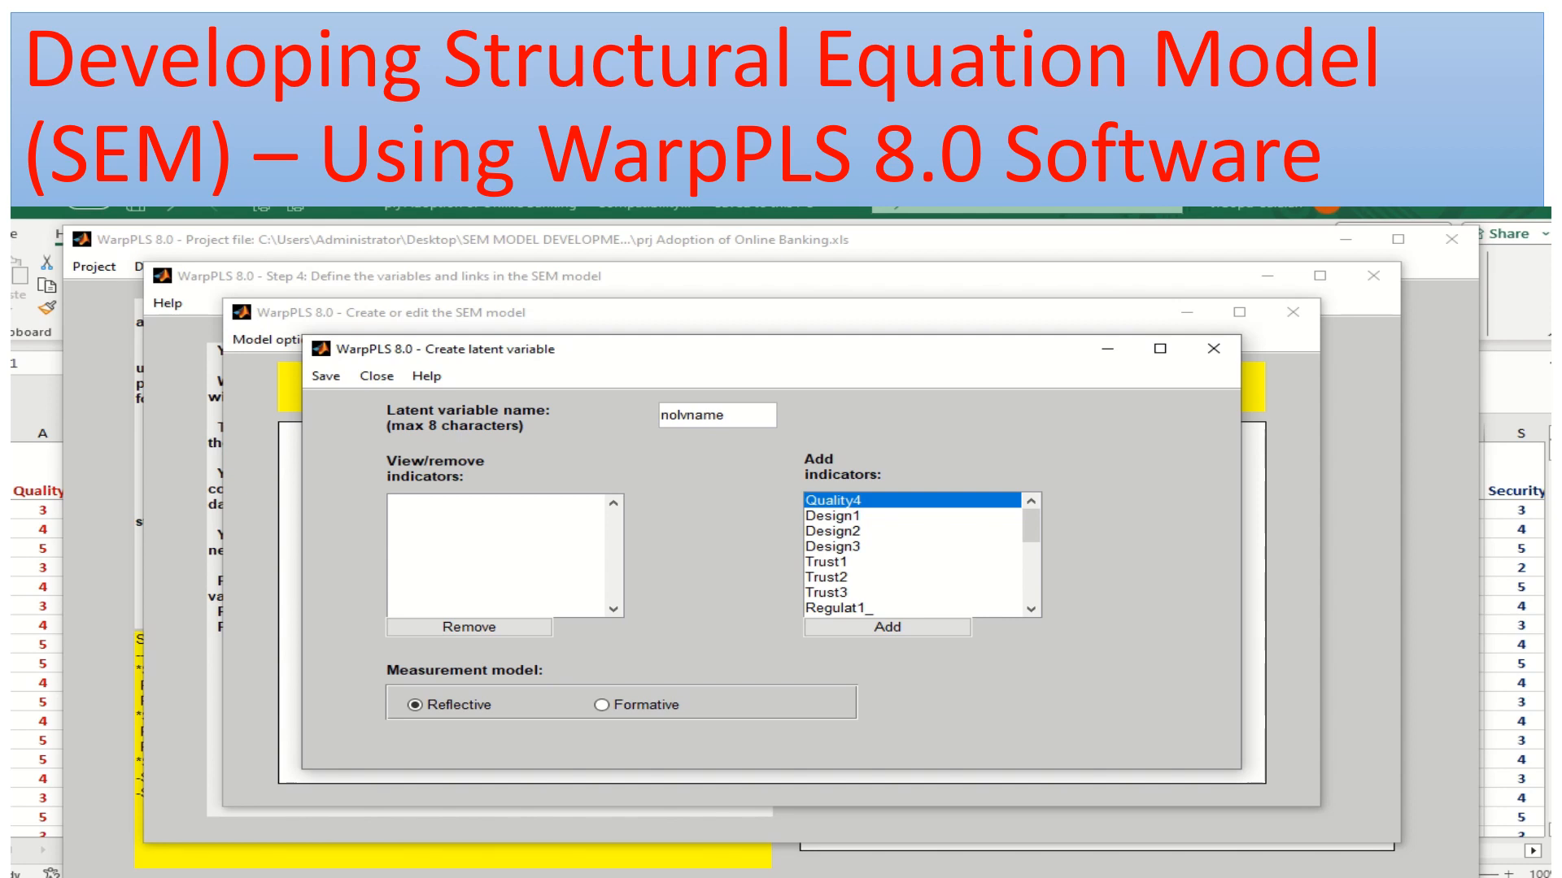
pyautogui.click(833, 516)
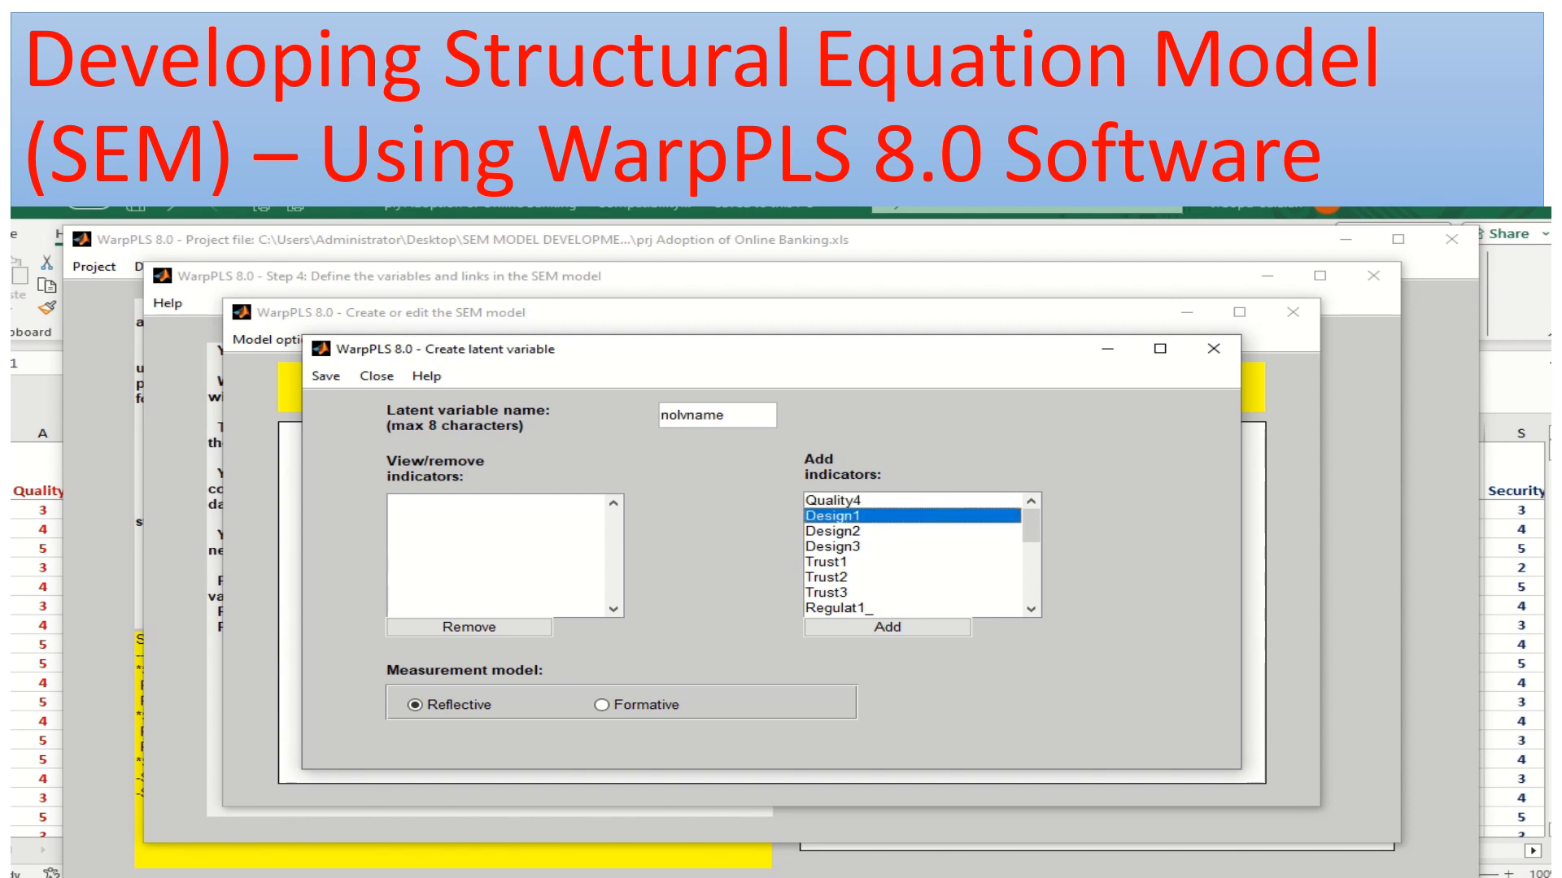
pyautogui.moveTo(729, 415); pyautogui.dragTo(660, 416)
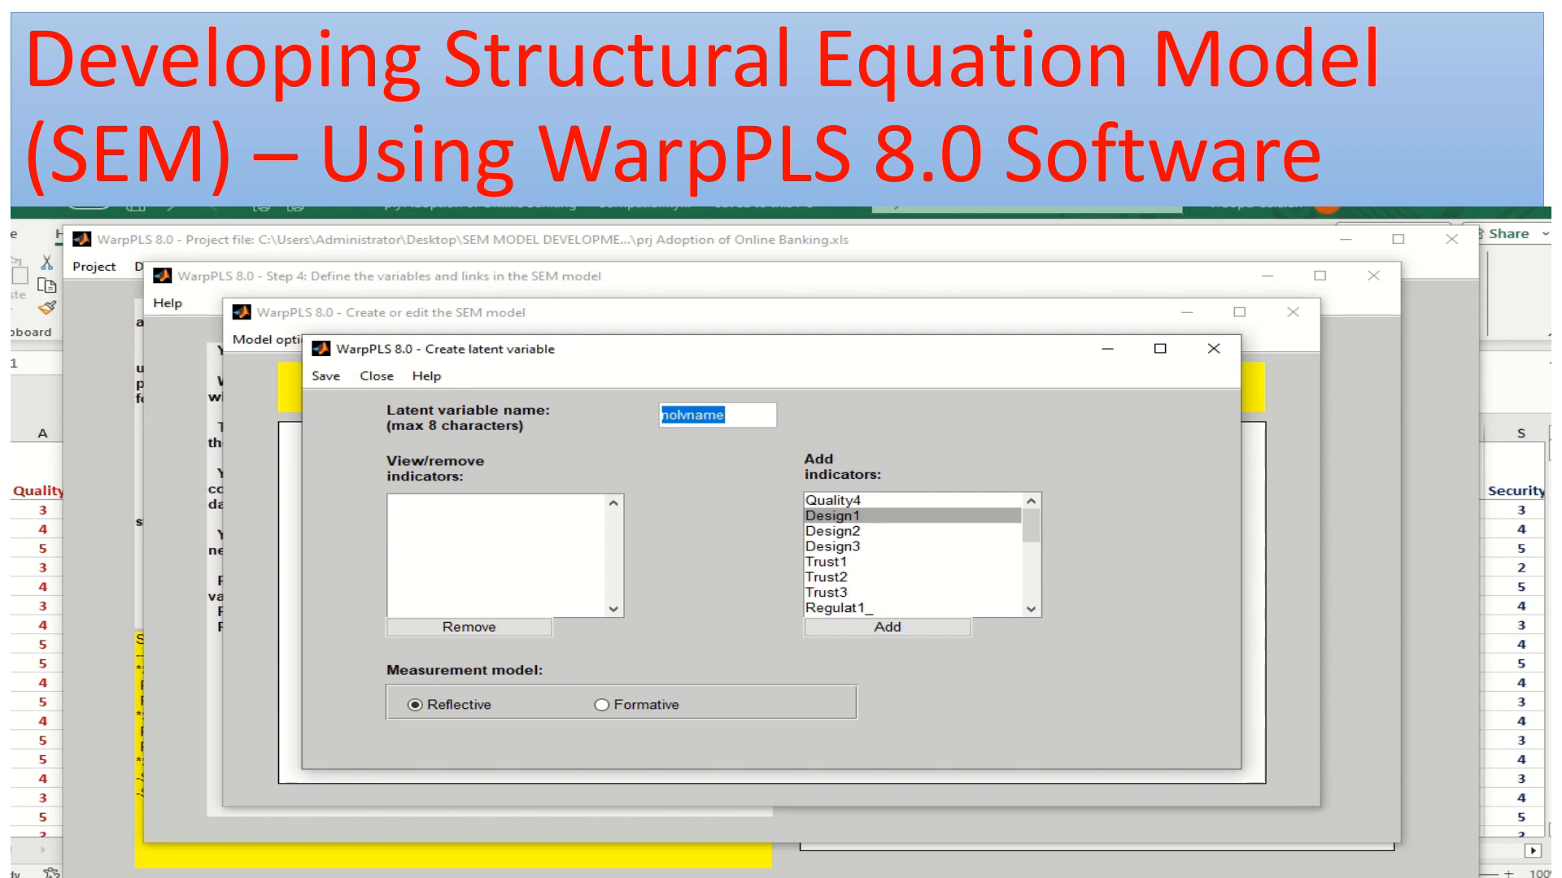
pyautogui.press('BackSpace')
pyautogui.write('Design')
# Assign the indicators Design1, Design2 and Design3 to the Design latent variable and save its settings
pyautogui.click(888, 628)
pyautogui.click(888, 627)
pyautogui.click(887, 627)
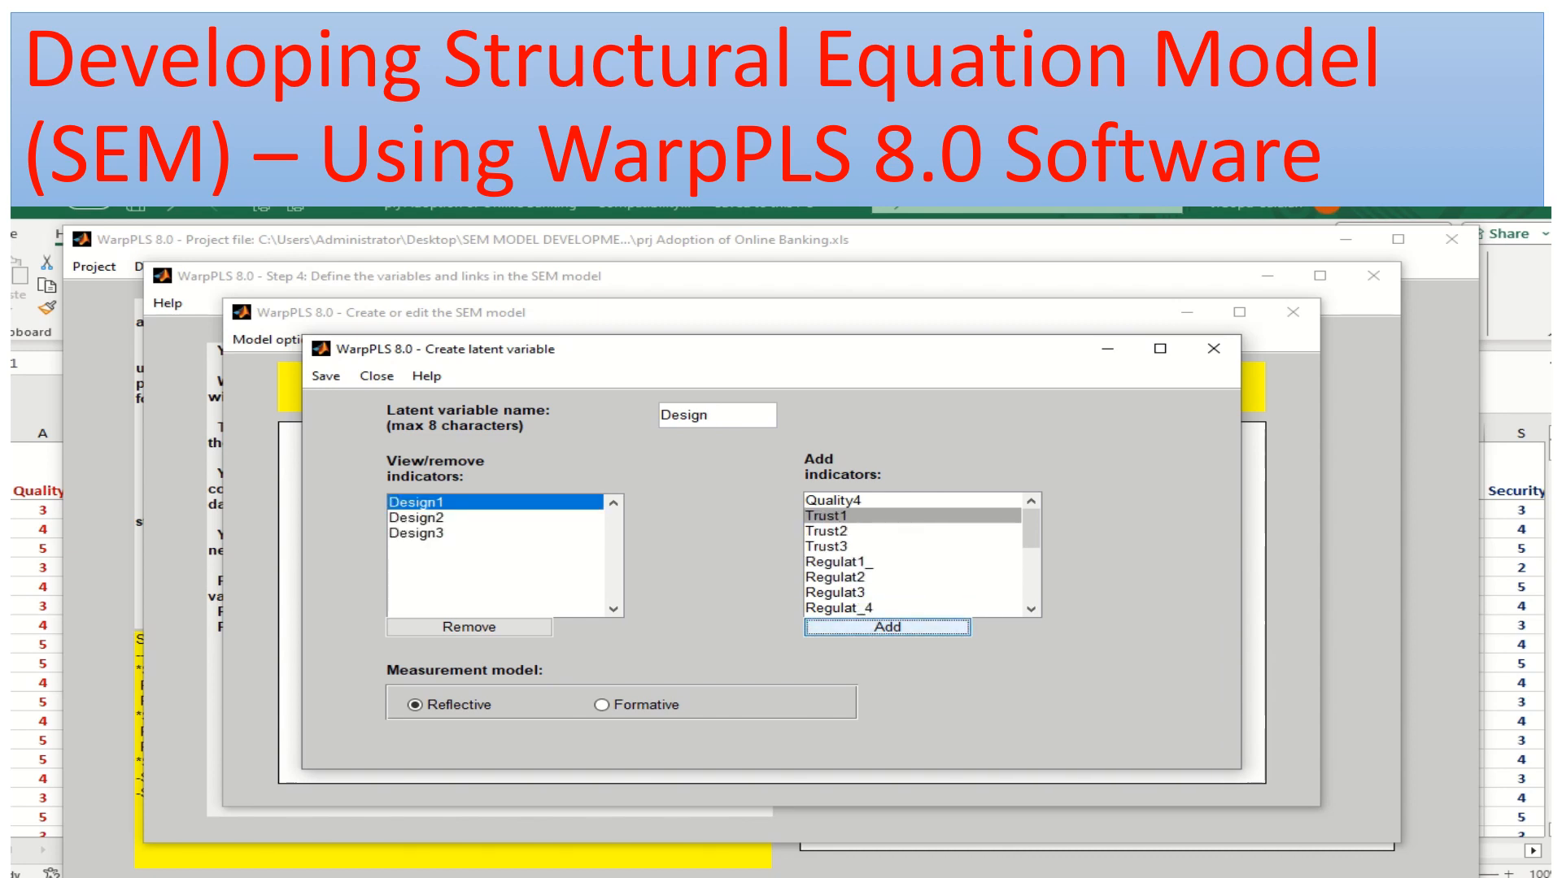
pyautogui.click(326, 376)
pyautogui.click(407, 402)
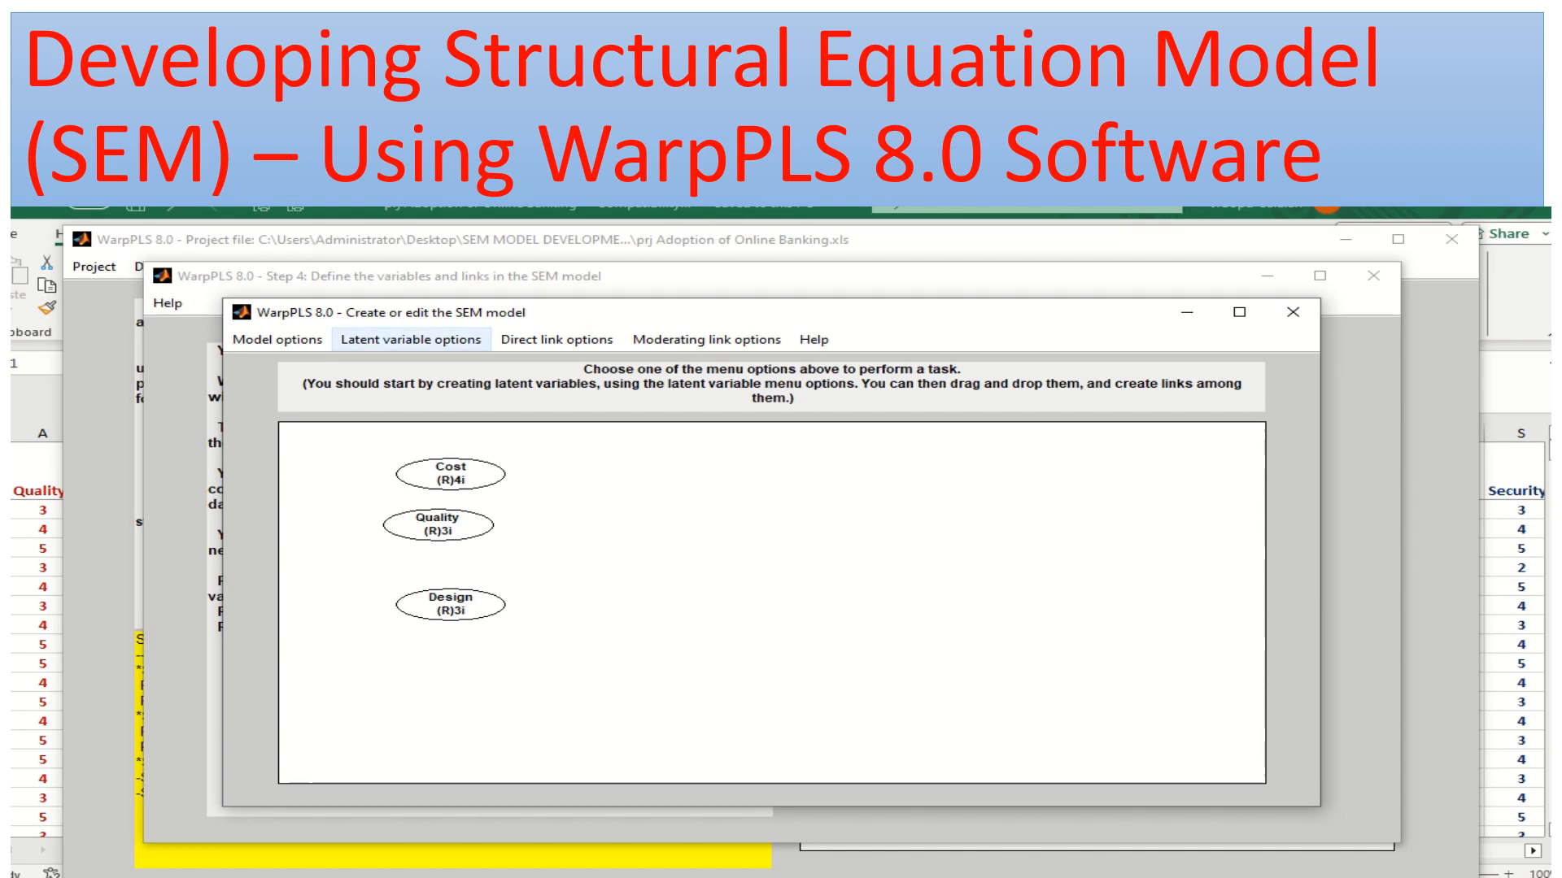
# Edit the Quality latent variable to add the missing indicator Quality4 and save its settings
pyautogui.click(410, 339)
pyautogui.click(428, 386)
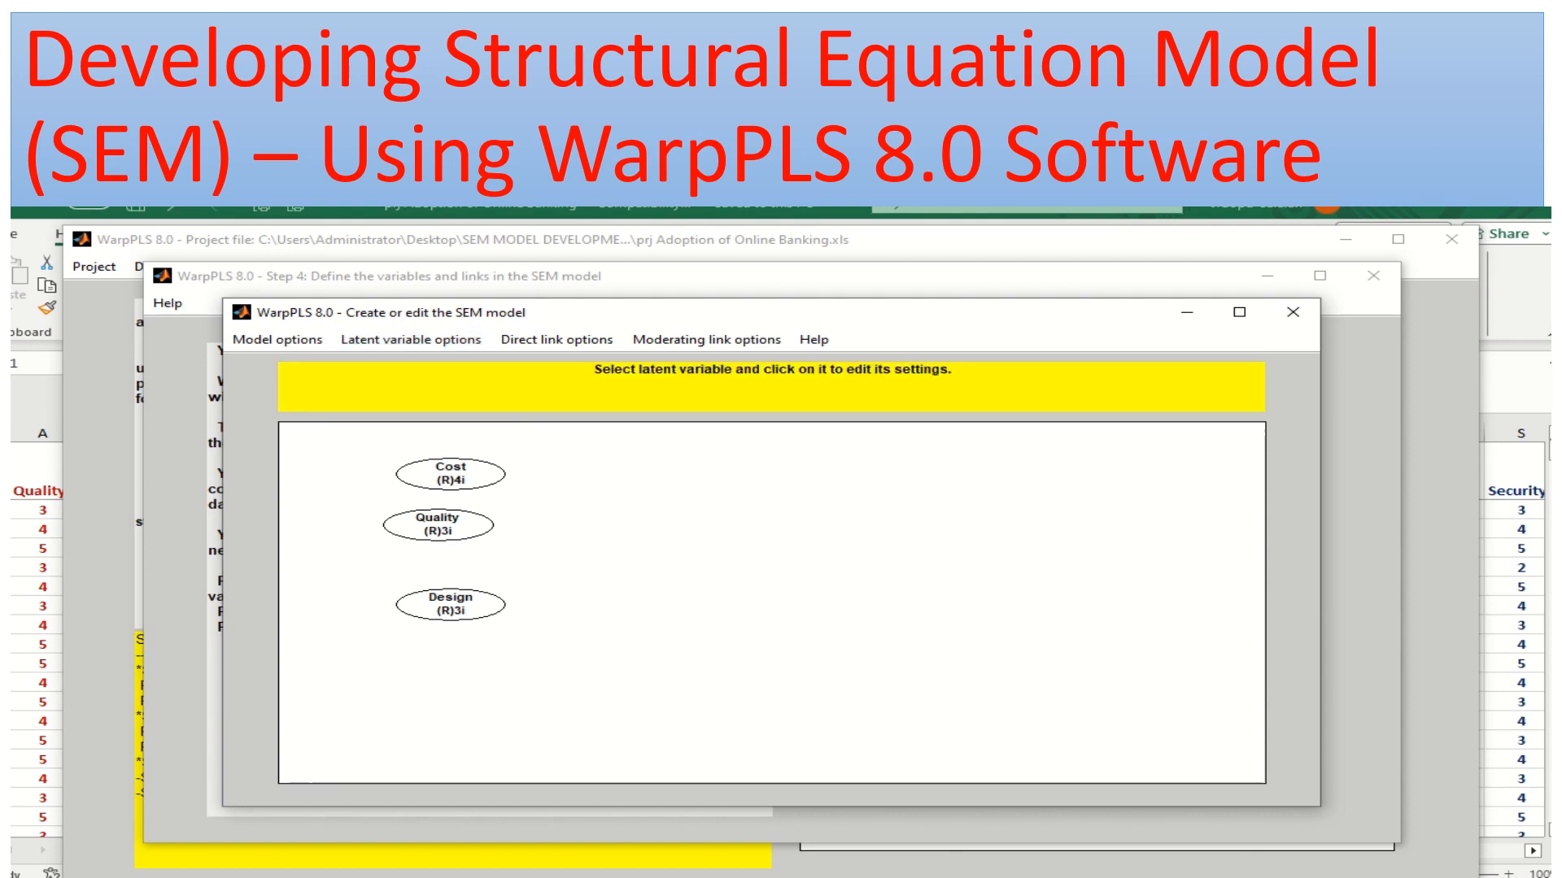
pyautogui.click(438, 525)
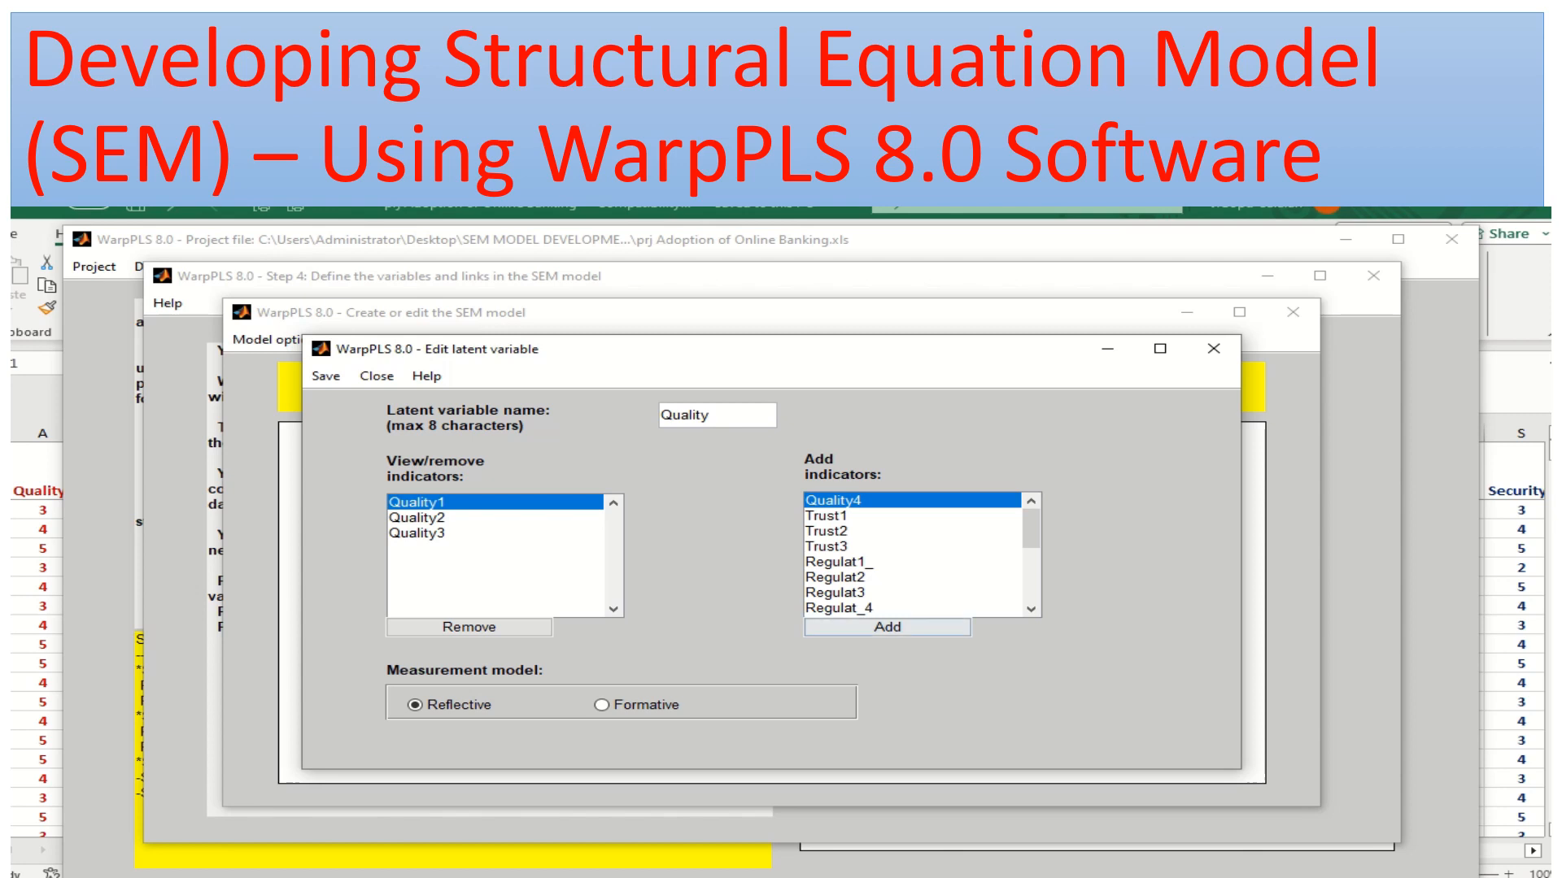
pyautogui.click(887, 627)
pyautogui.click(325, 376)
pyautogui.click(415, 401)
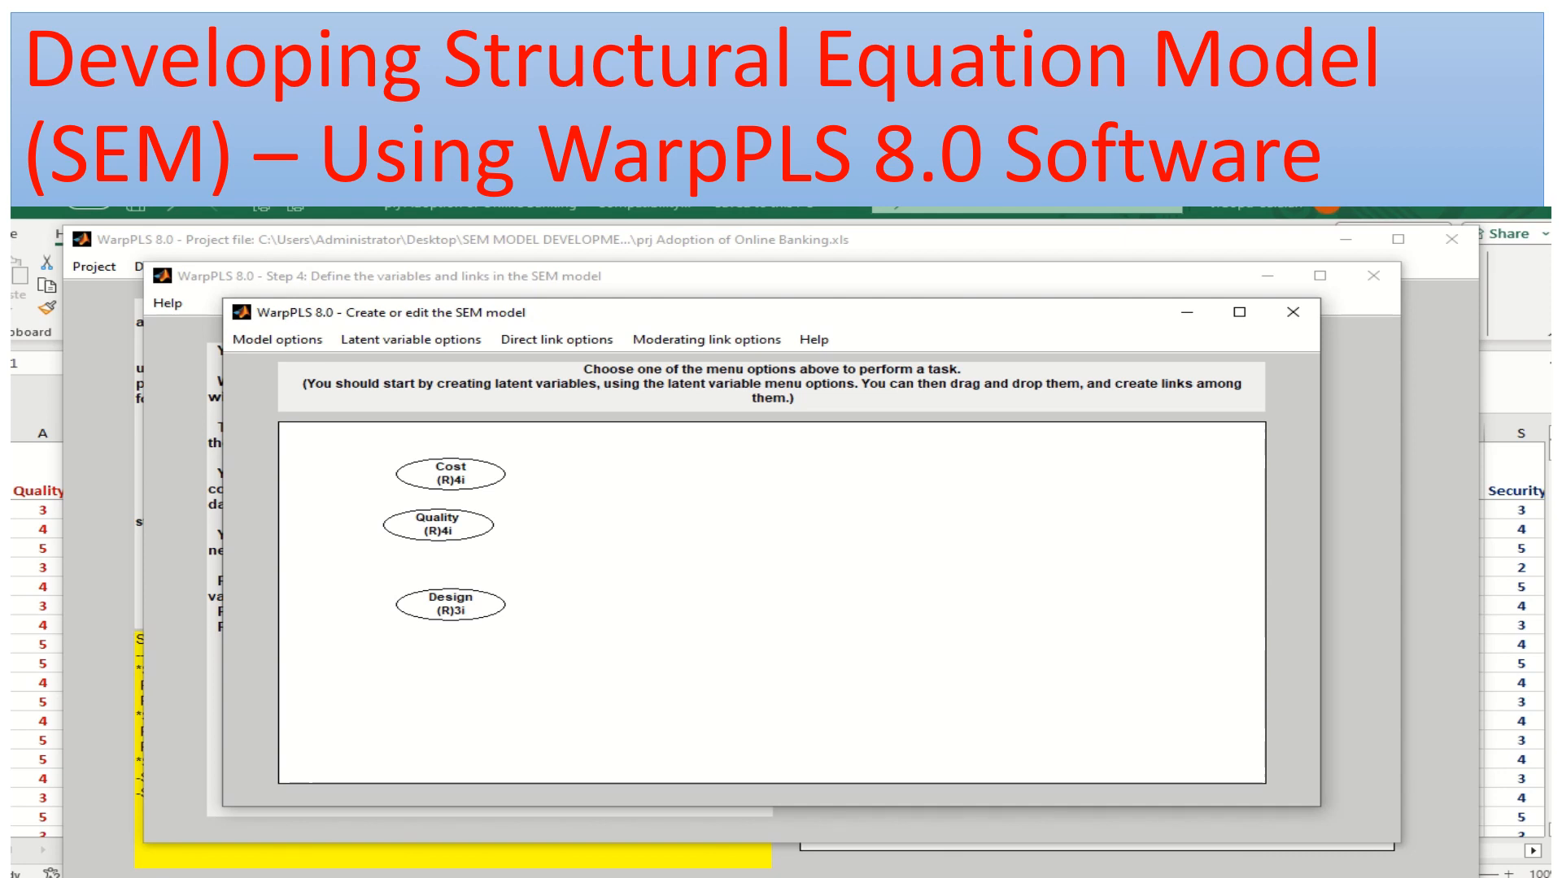
# Create a new latent variable below Design on the model canvas and name it Trust
pyautogui.click(411, 340)
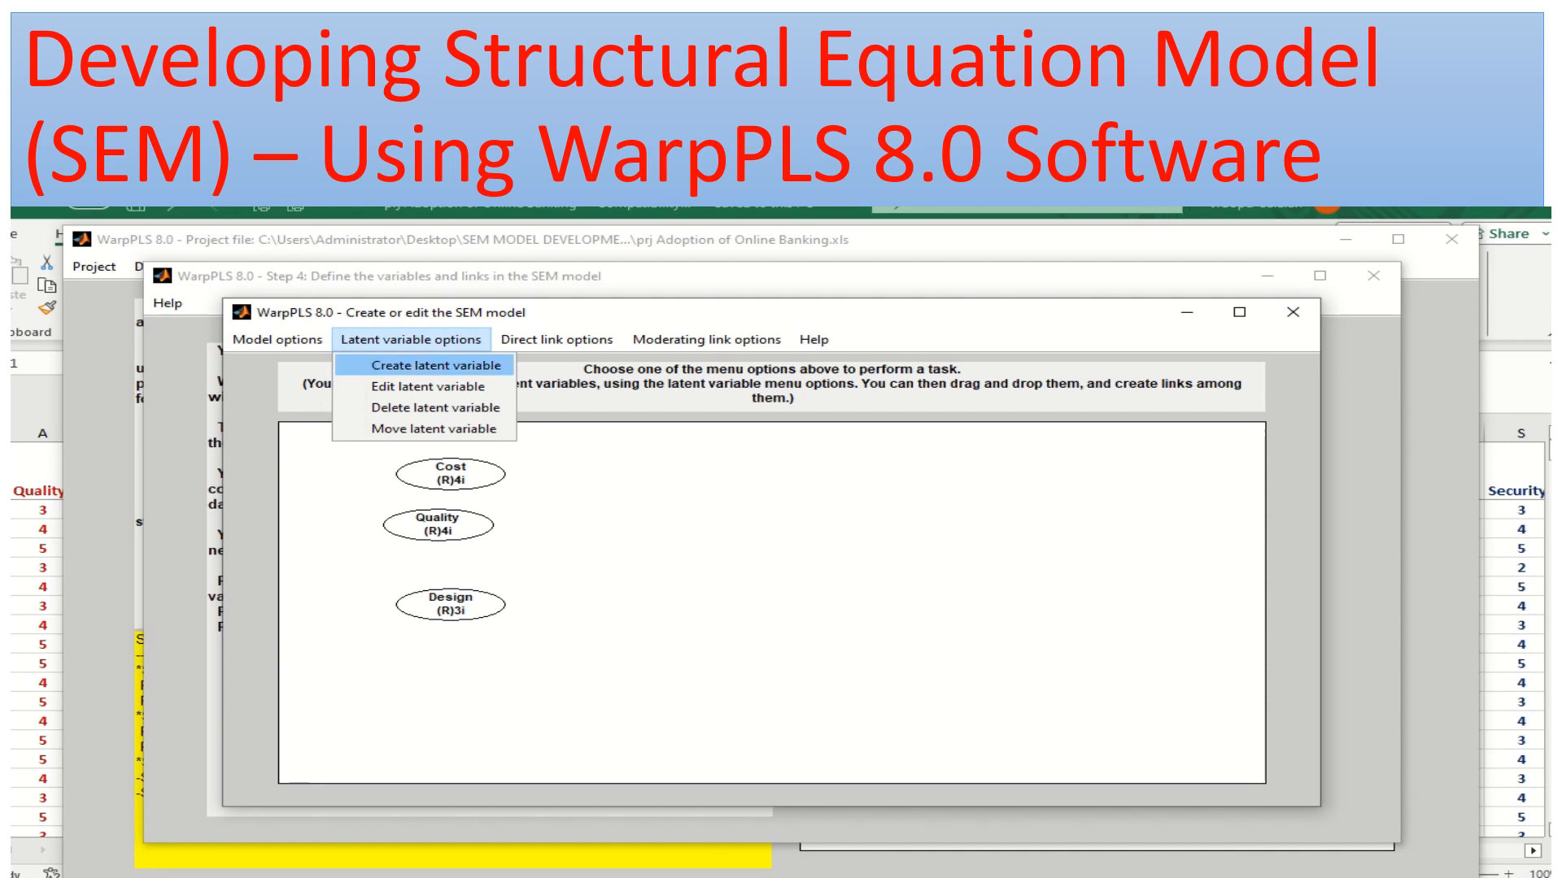
pyautogui.click(436, 365)
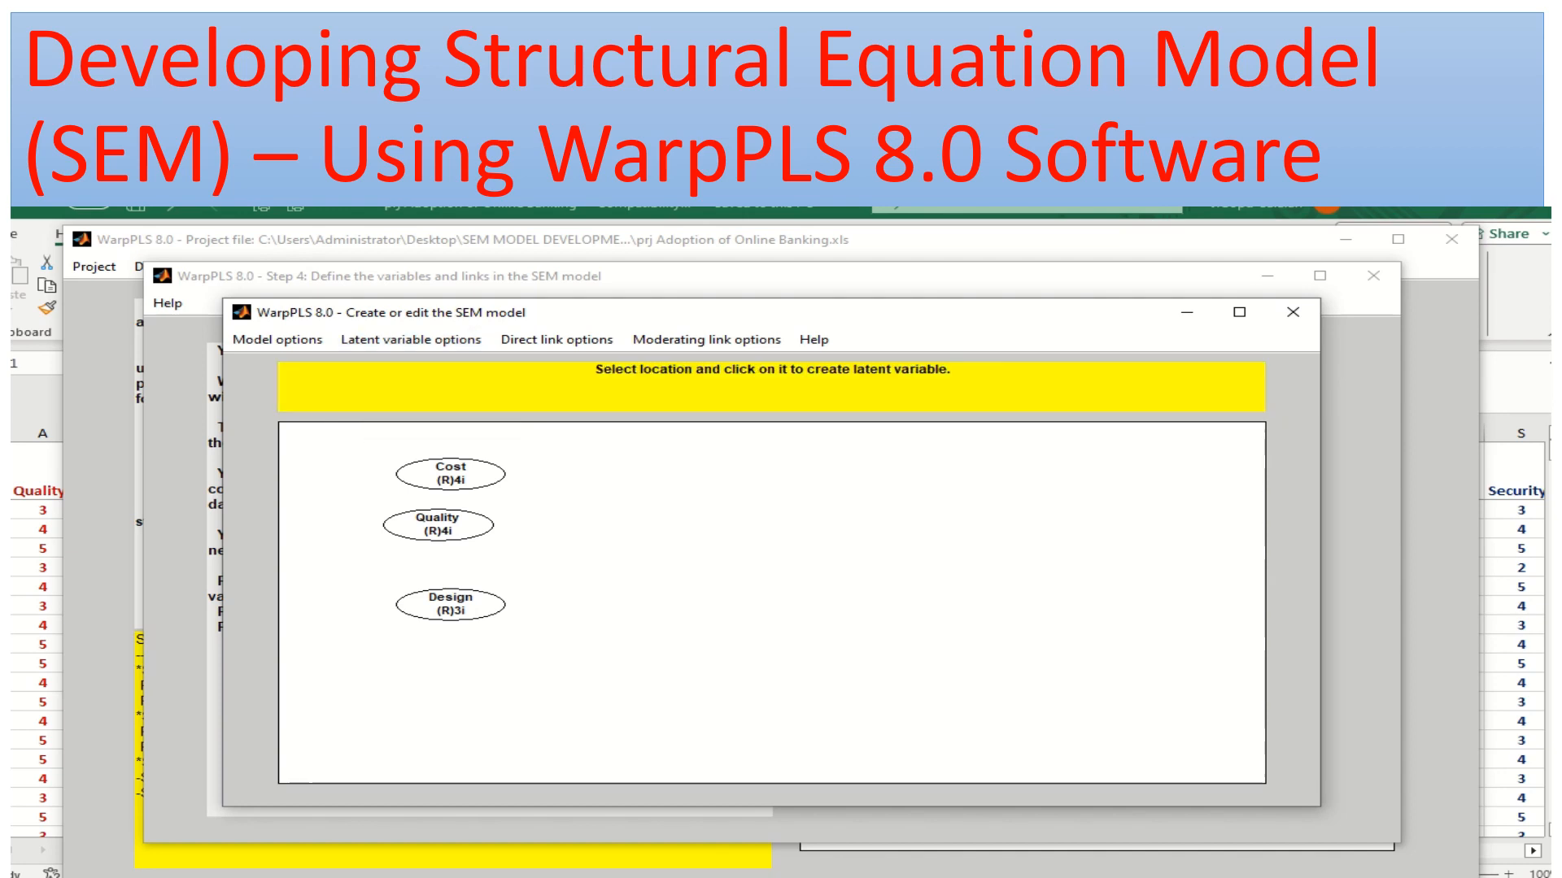
pyautogui.click(450, 671)
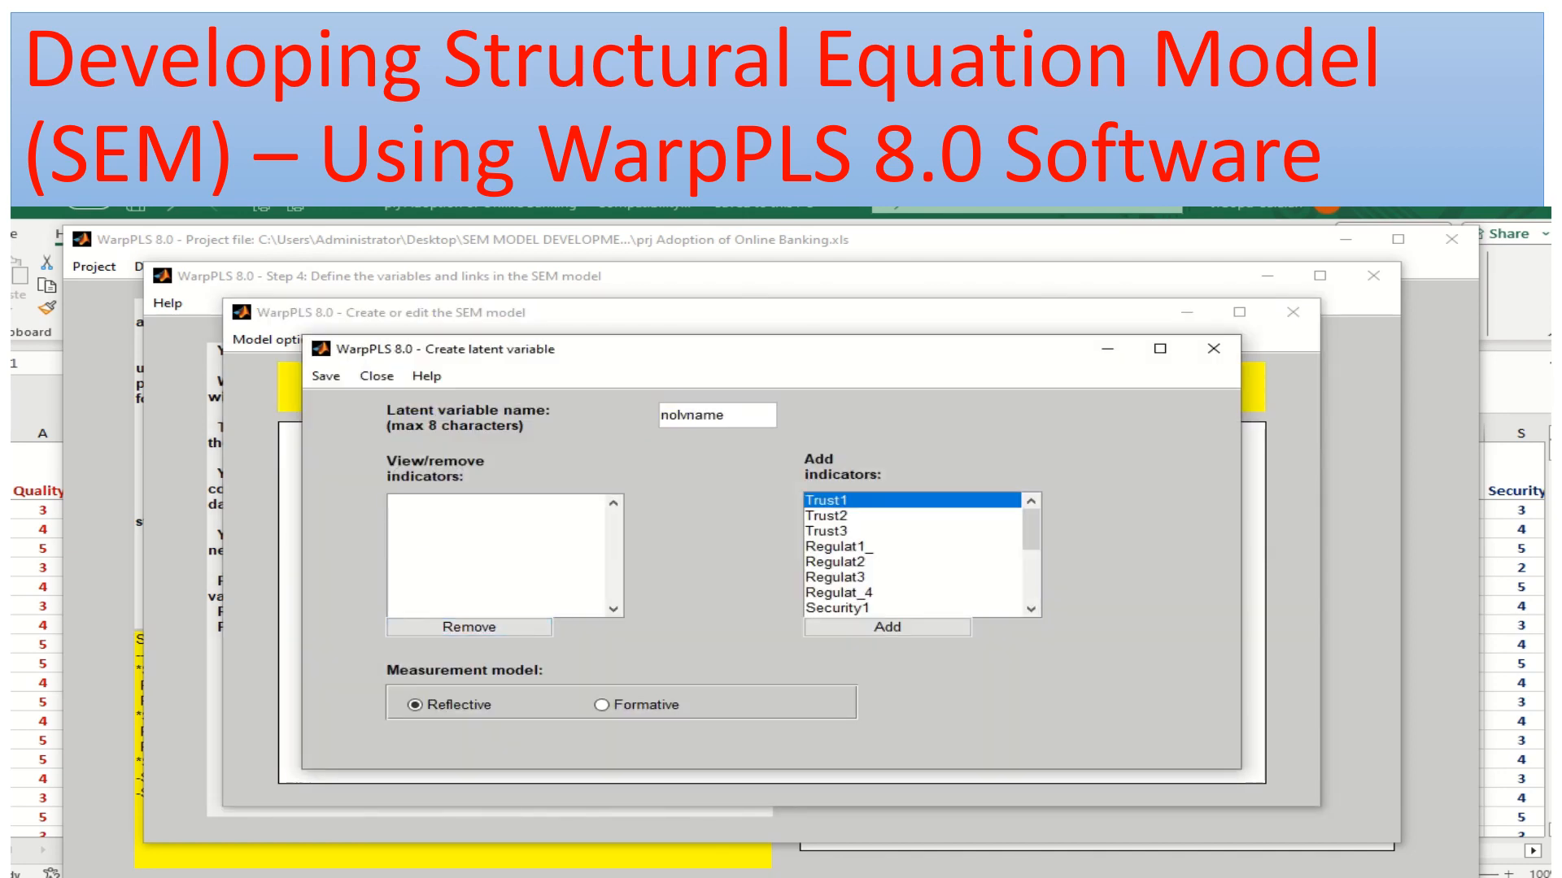
pyautogui.moveTo(727, 416); pyautogui.dragTo(660, 416)
pyautogui.write('Trust')
# Assign the indicators Trust1, Trust2 and Trust3 to the Trust latent variable and save its settings
pyautogui.click(887, 626)
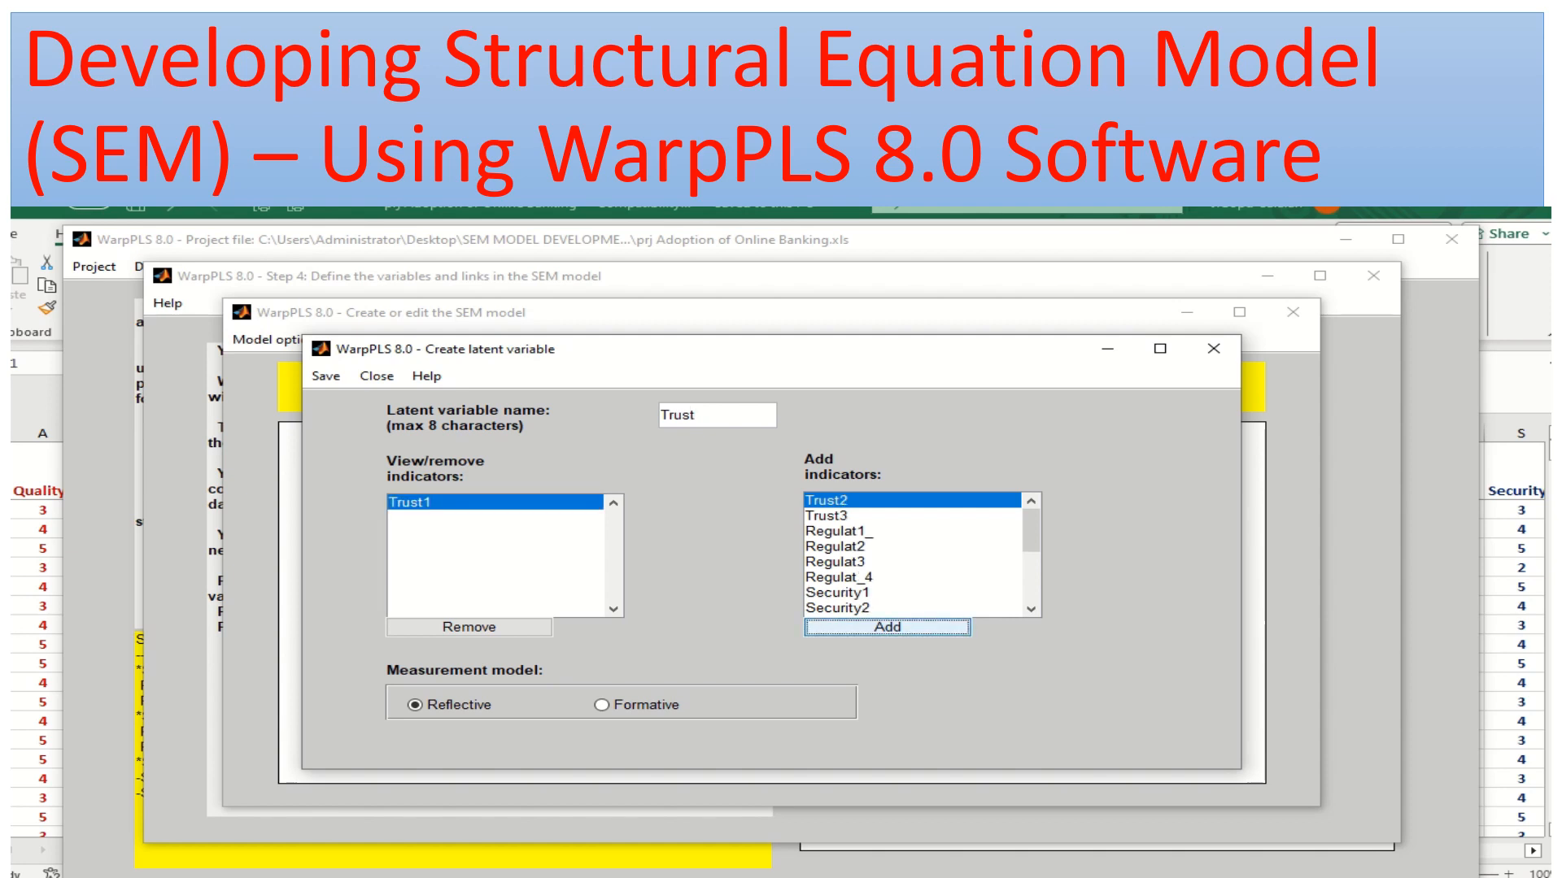
pyautogui.click(887, 626)
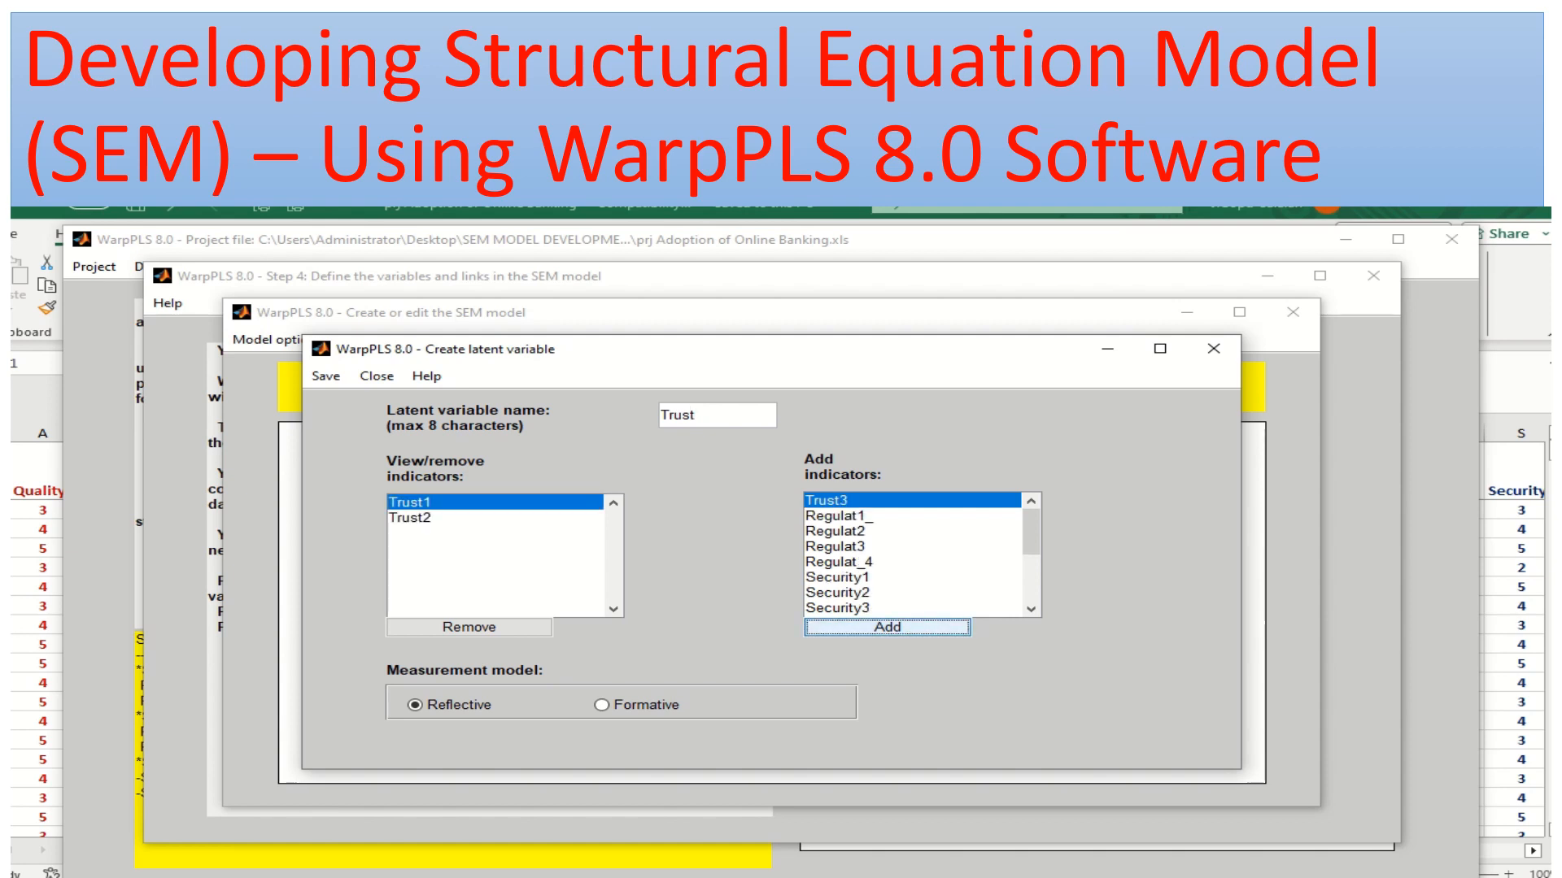
pyautogui.click(887, 626)
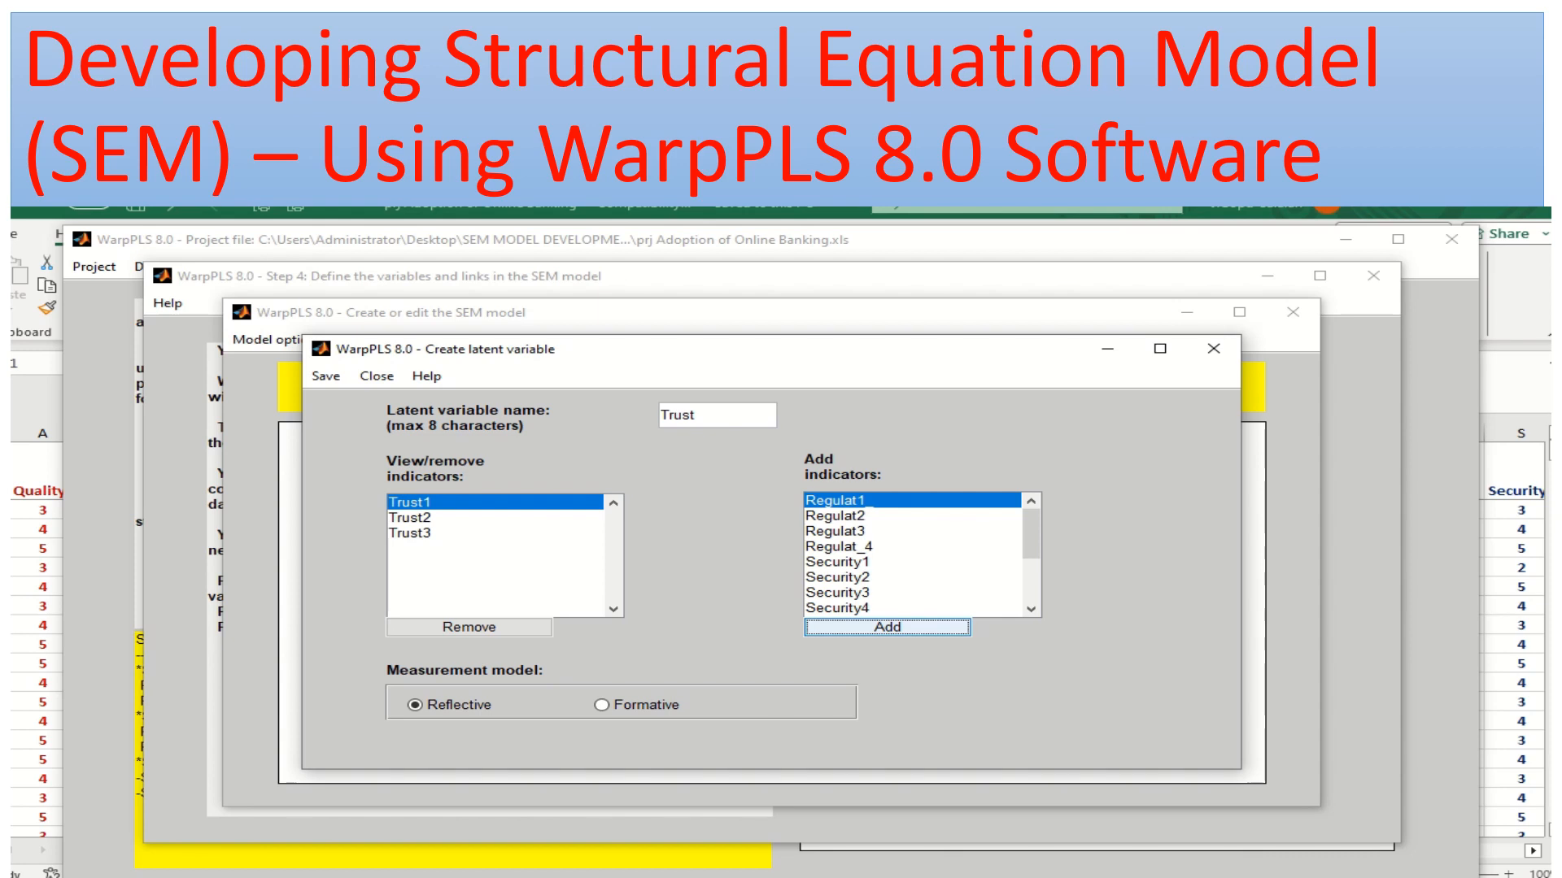
pyautogui.click(326, 376)
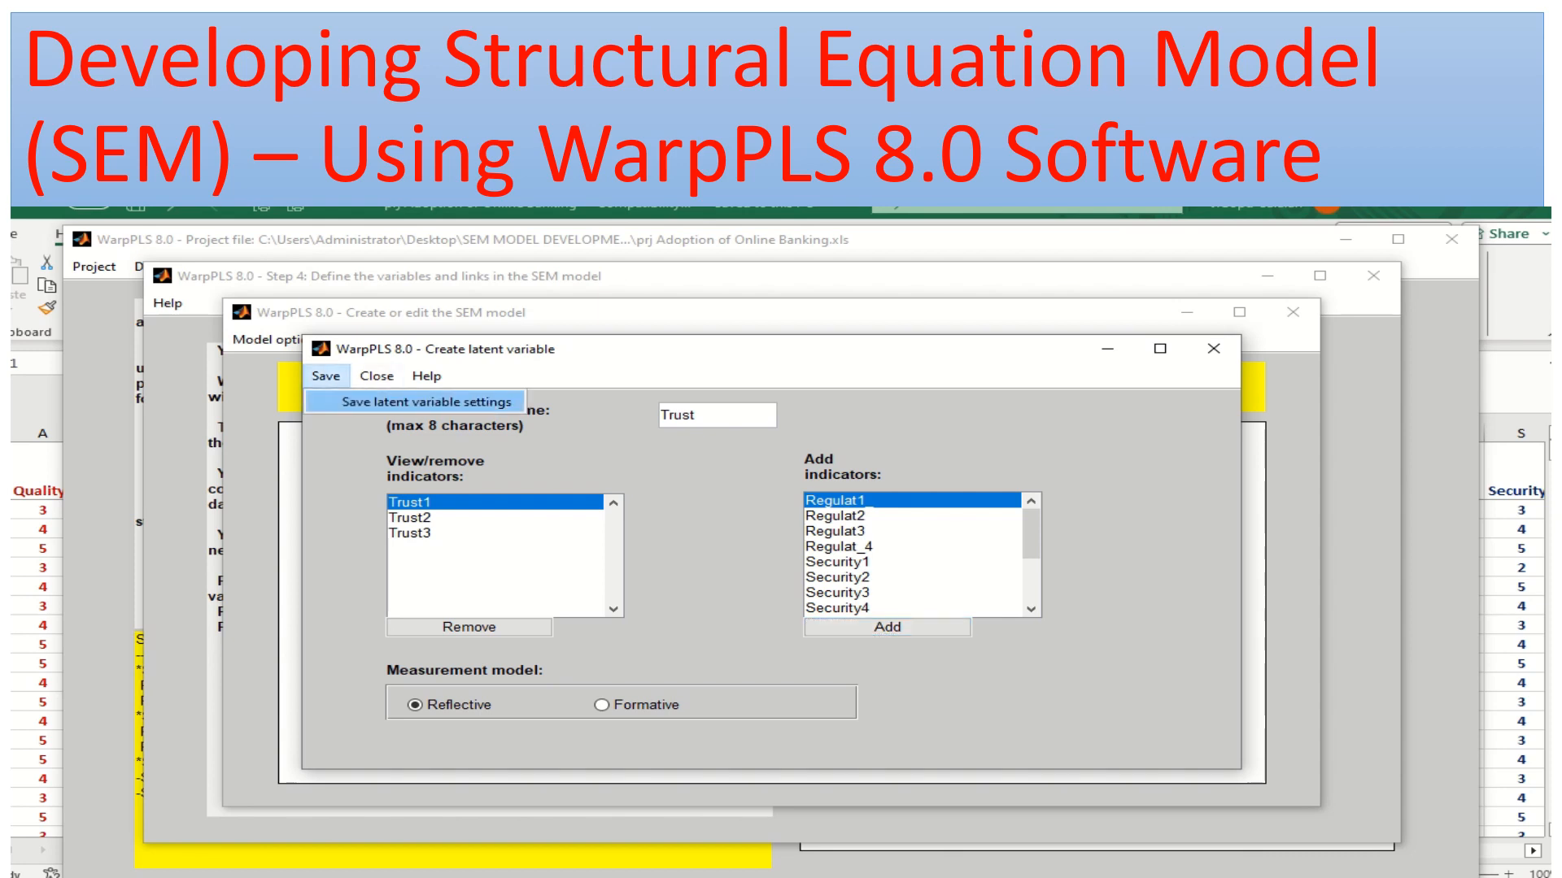
pyautogui.click(426, 402)
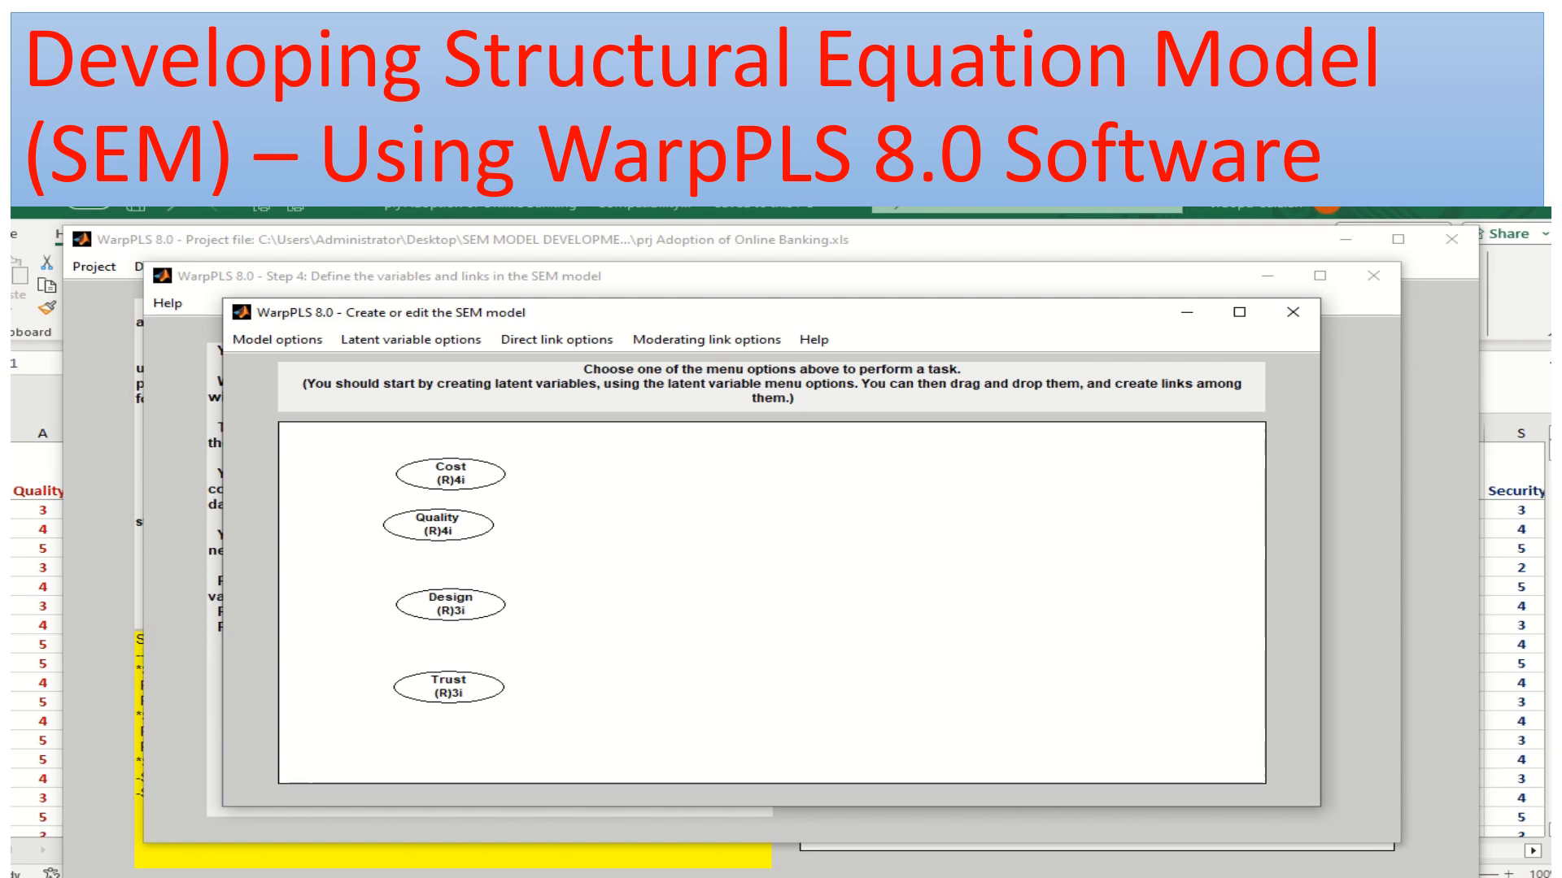
# Create a new latent variable below Trust on the model canvas and name it Regulat
pyautogui.click(411, 339)
pyautogui.click(436, 366)
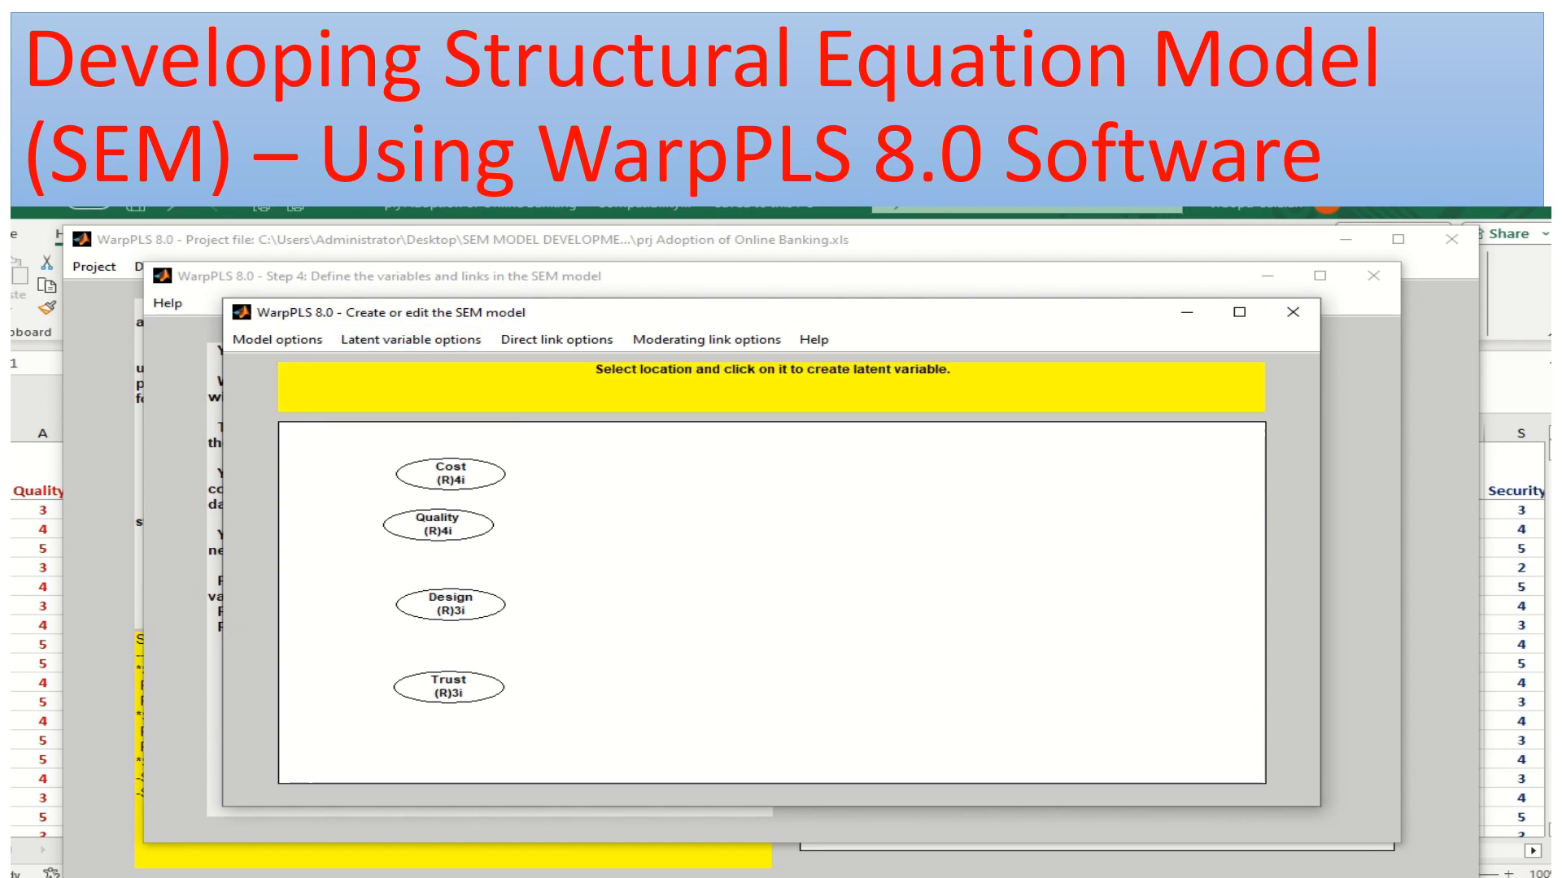
pyautogui.click(443, 747)
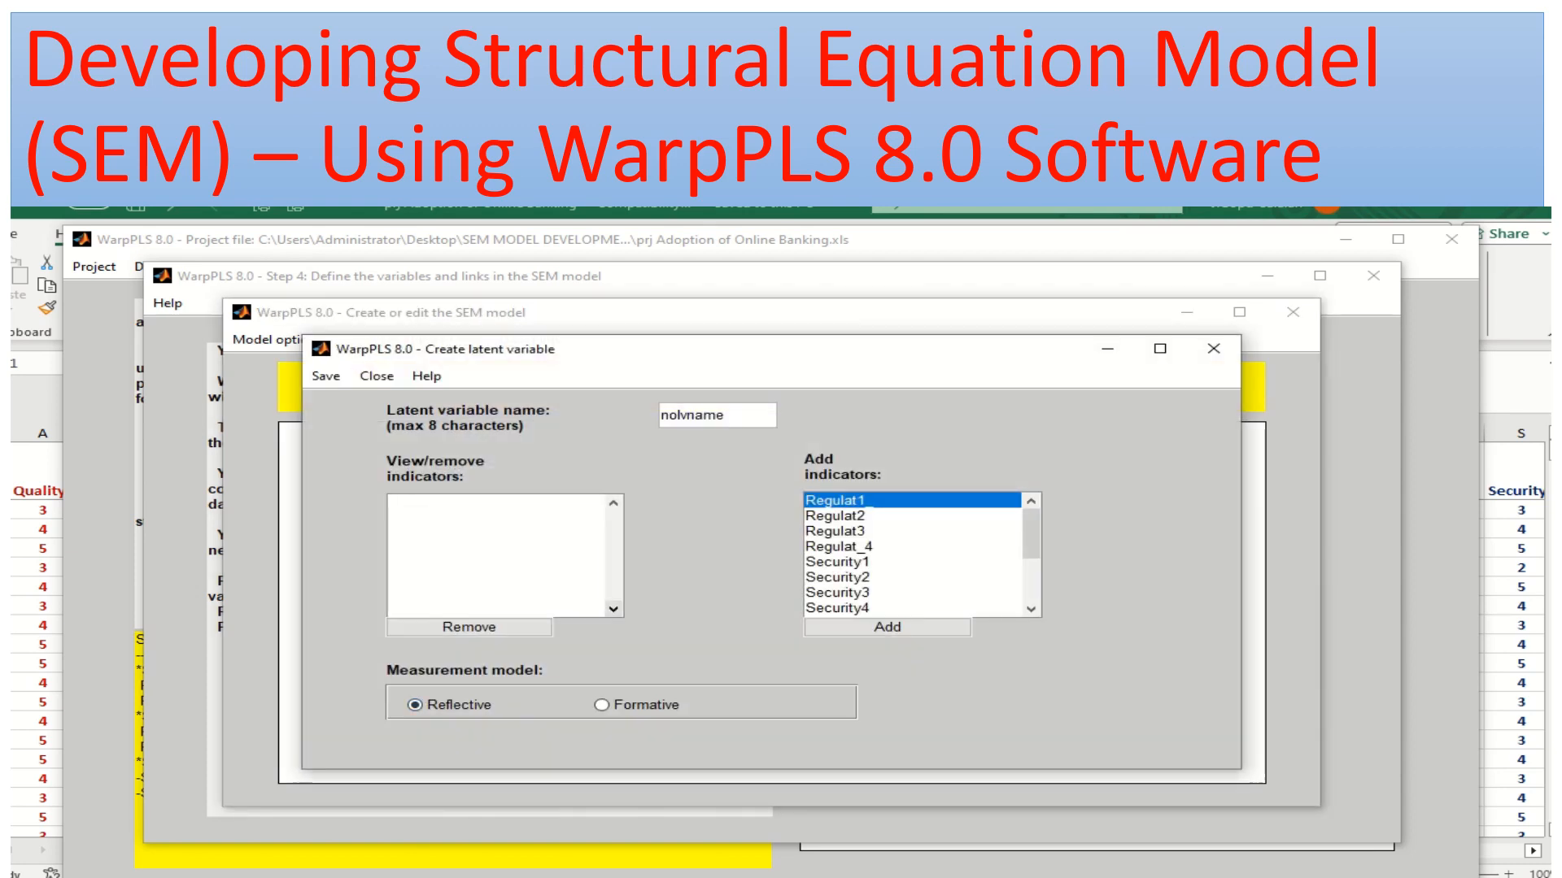
pyautogui.moveTo(727, 416); pyautogui.dragTo(660, 415)
pyautogui.write('Regulat')
# Assign the indicators Regulat1_, Regulat2, Regulat3 and Regulat_4 to the Regulat latent variable and save its settings
pyautogui.click(887, 627)
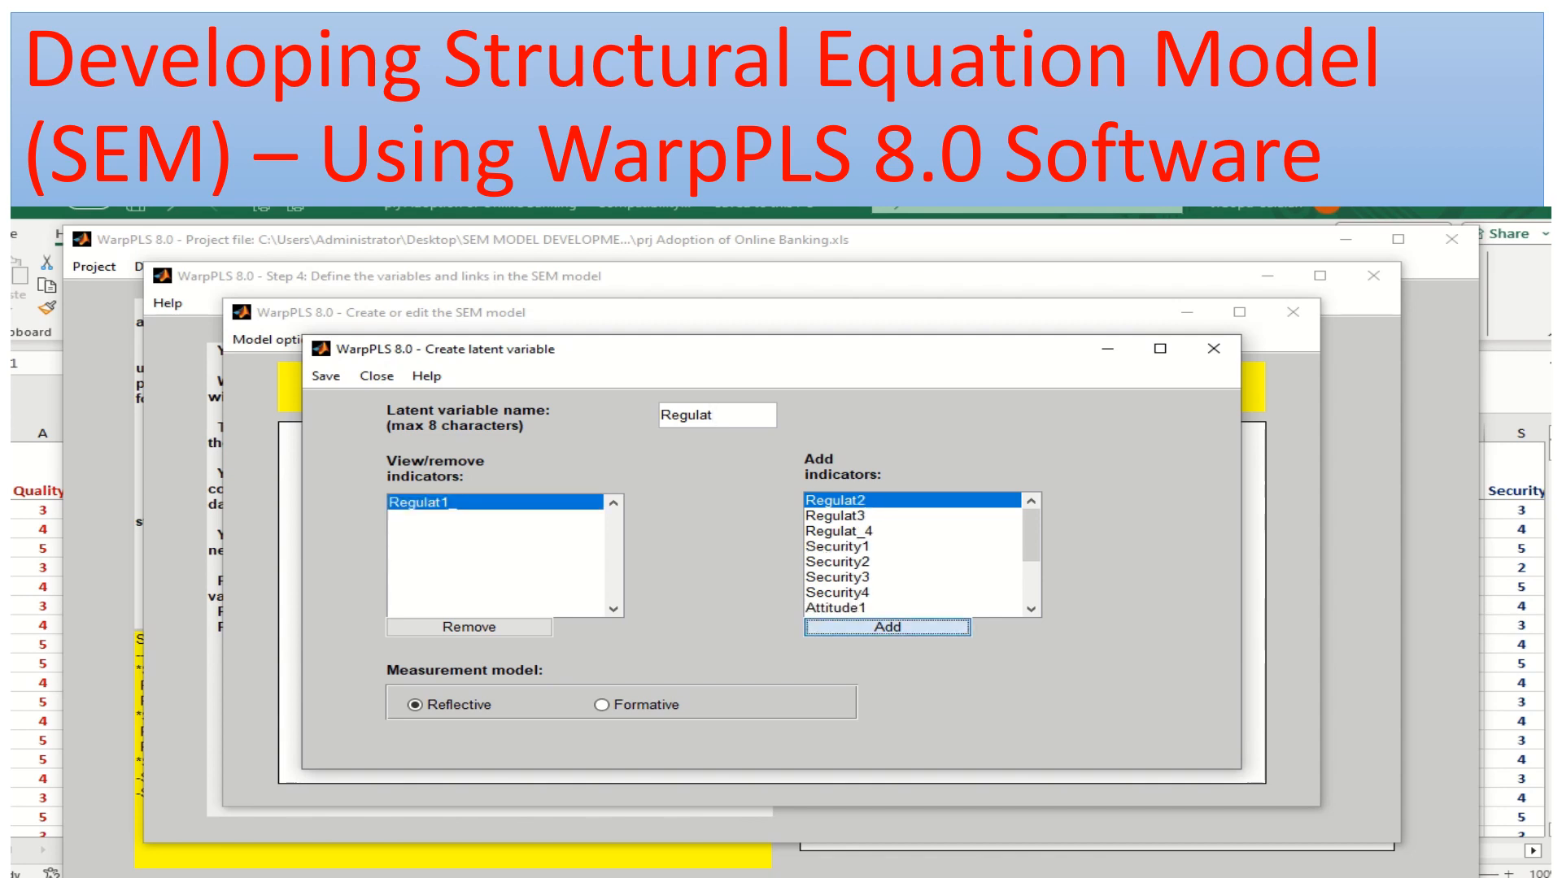
pyautogui.click(887, 627)
pyautogui.click(887, 627)
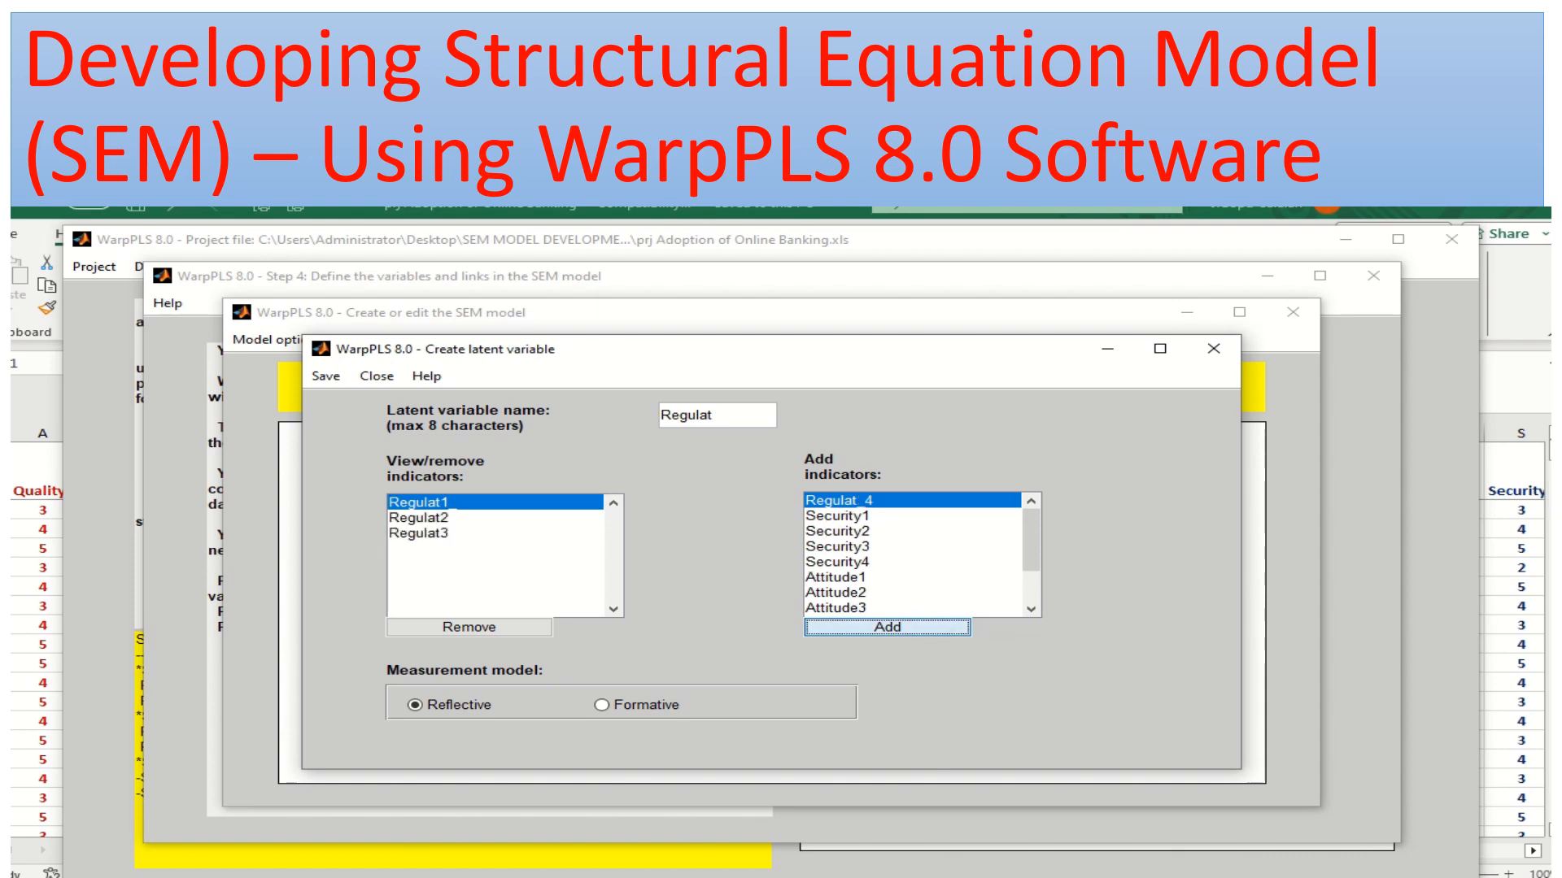
pyautogui.click(888, 627)
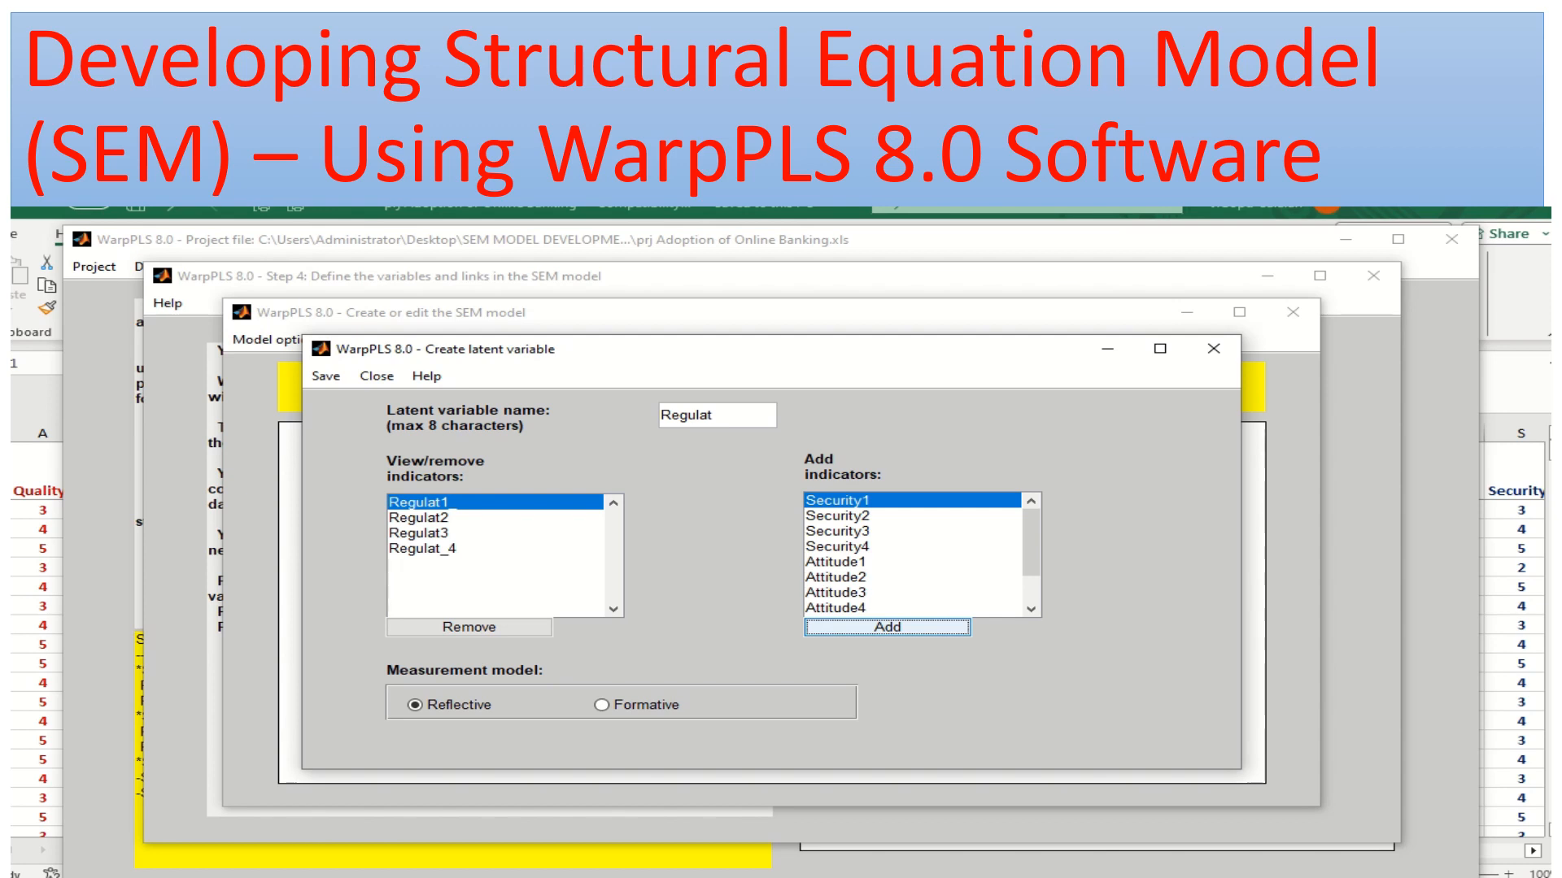
pyautogui.click(325, 375)
pyautogui.click(407, 401)
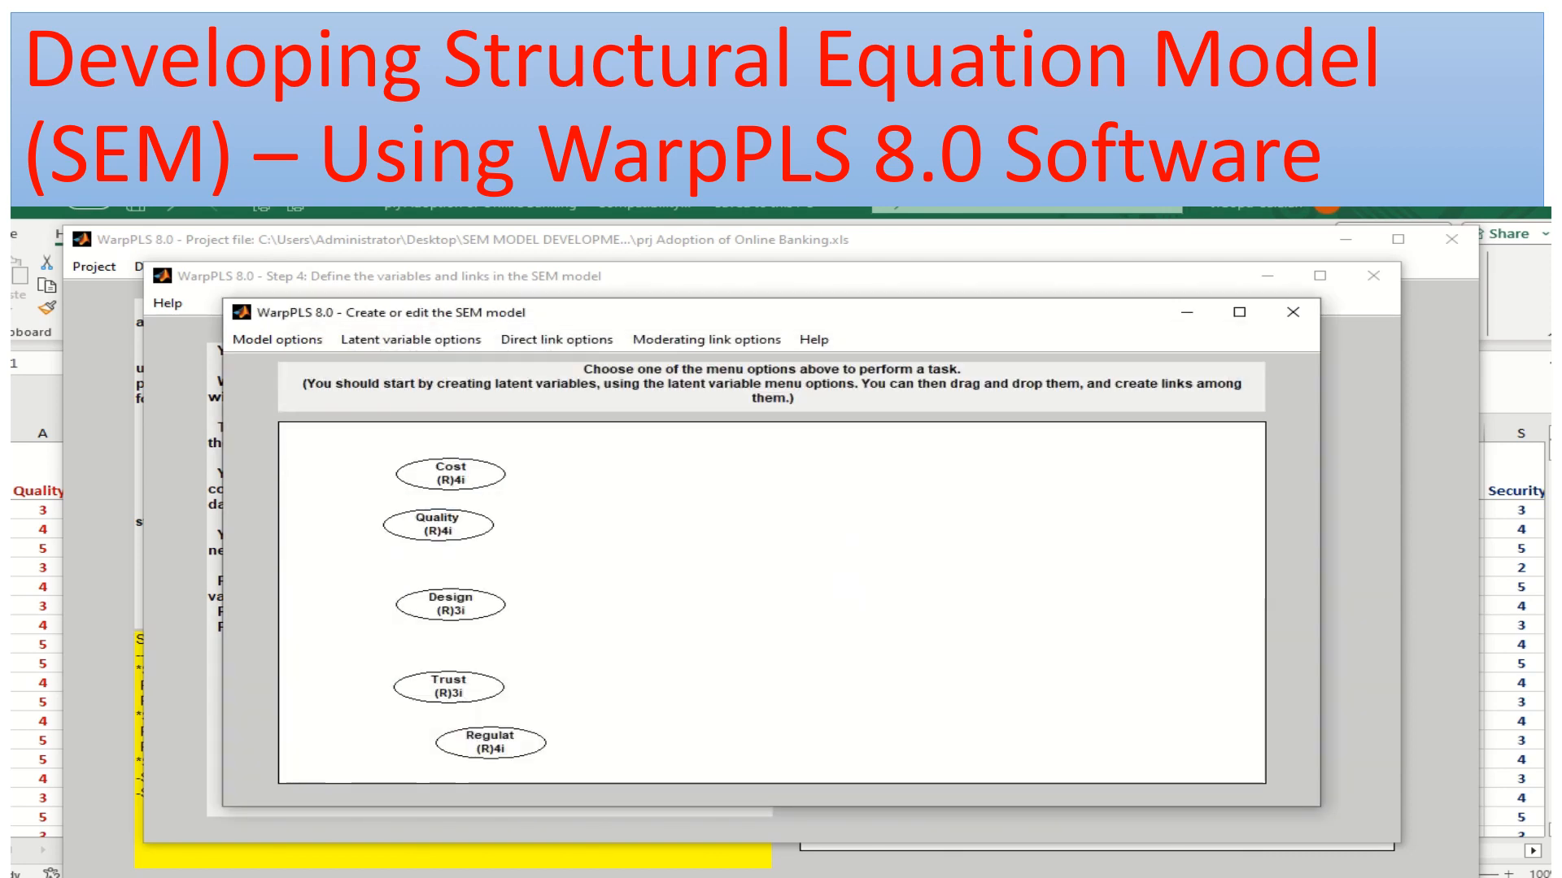
# Create a new latent variable on the model canvas, right of the existing variables, and name it Security
pyautogui.click(411, 340)
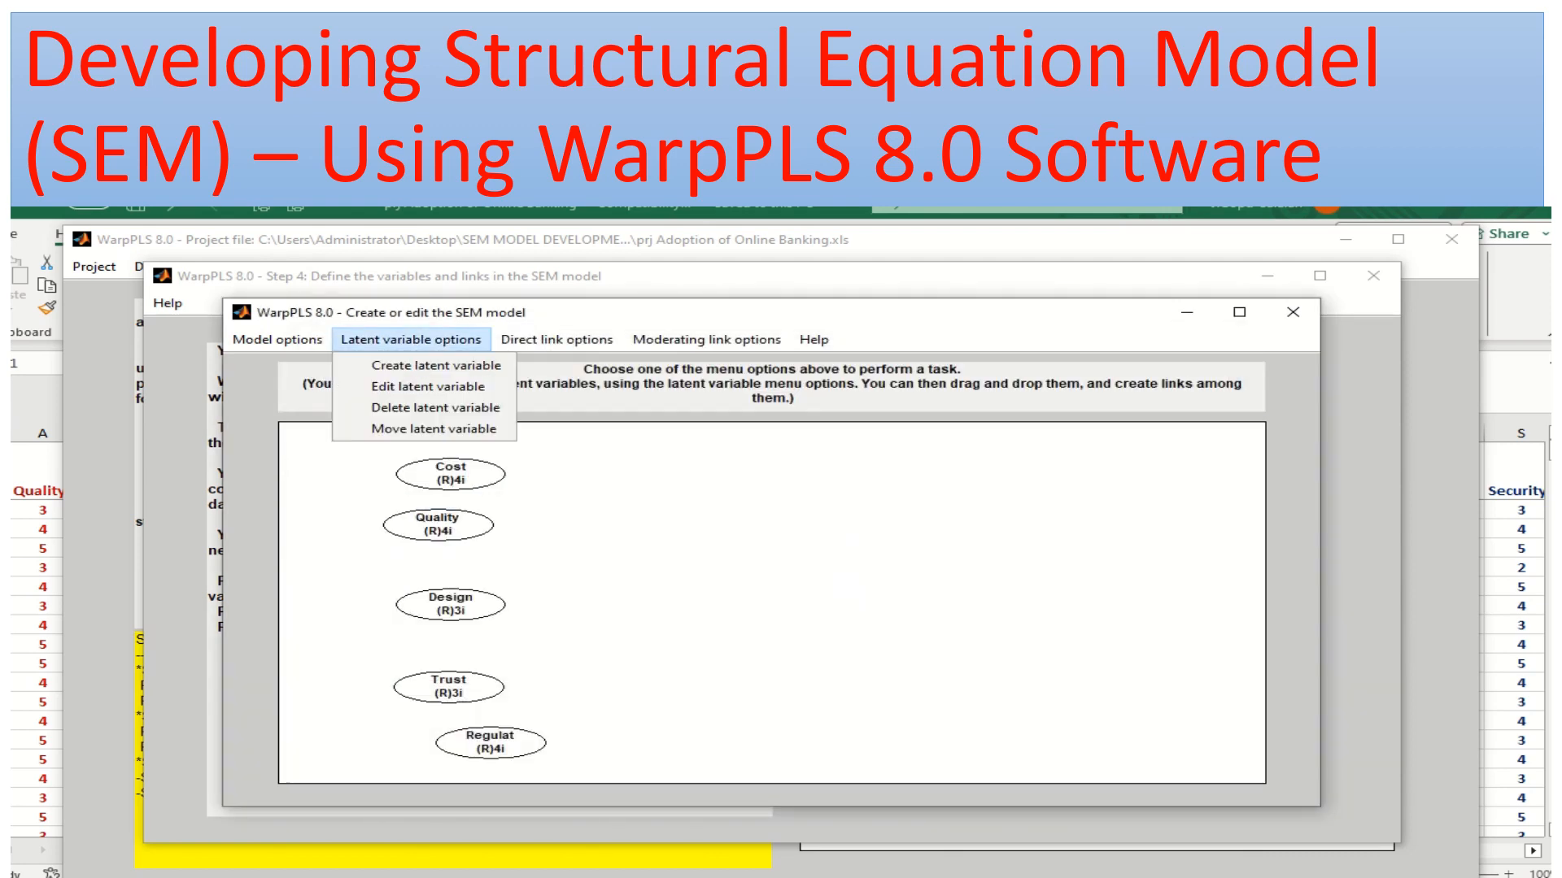
pyautogui.click(436, 365)
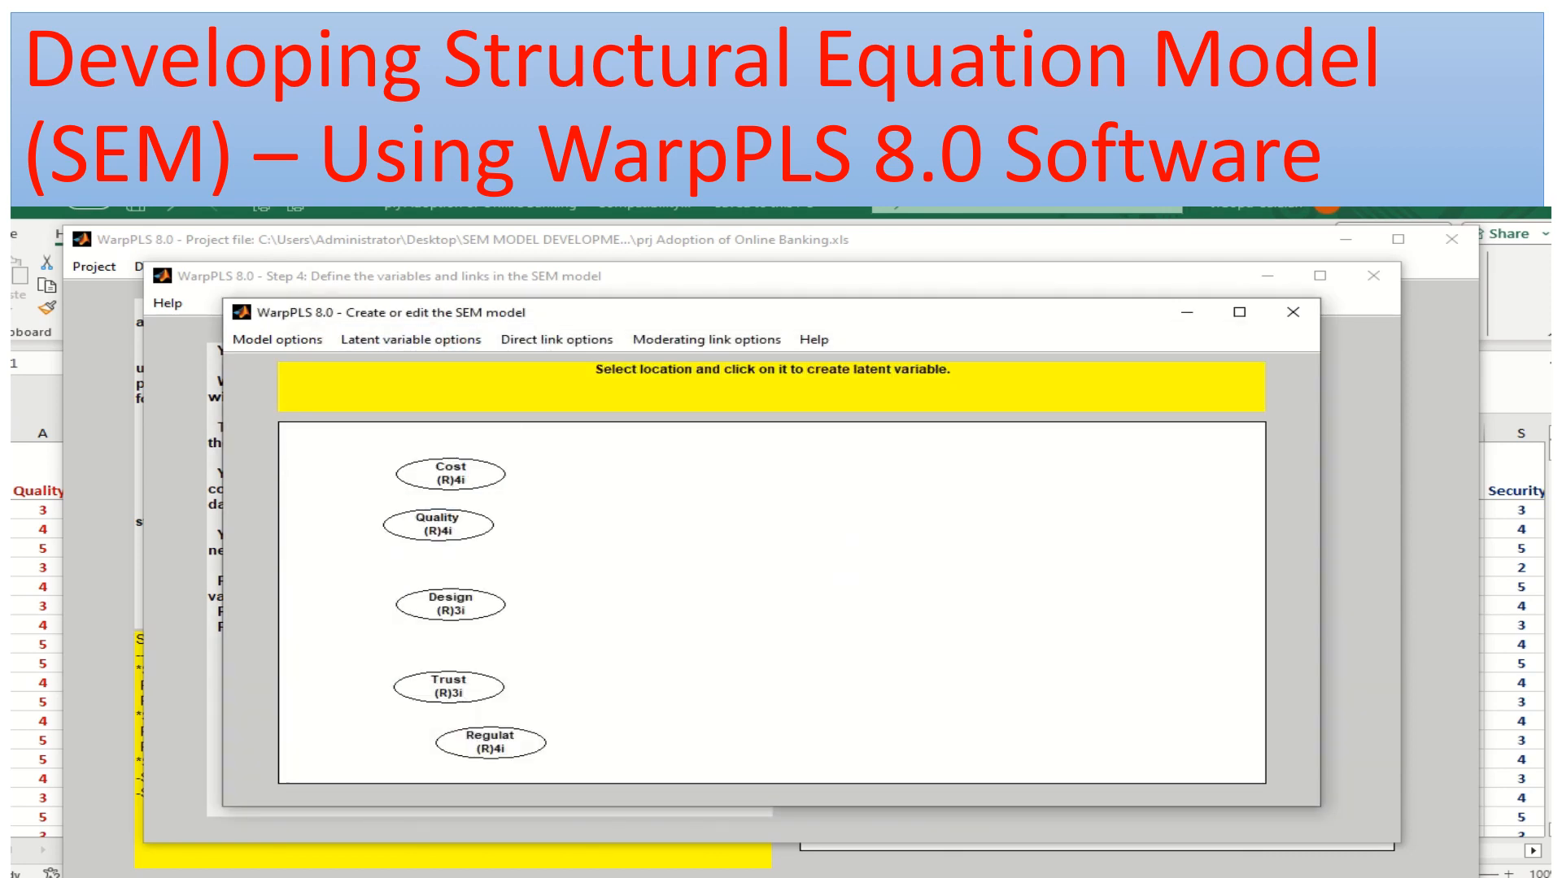
pyautogui.click(585, 667)
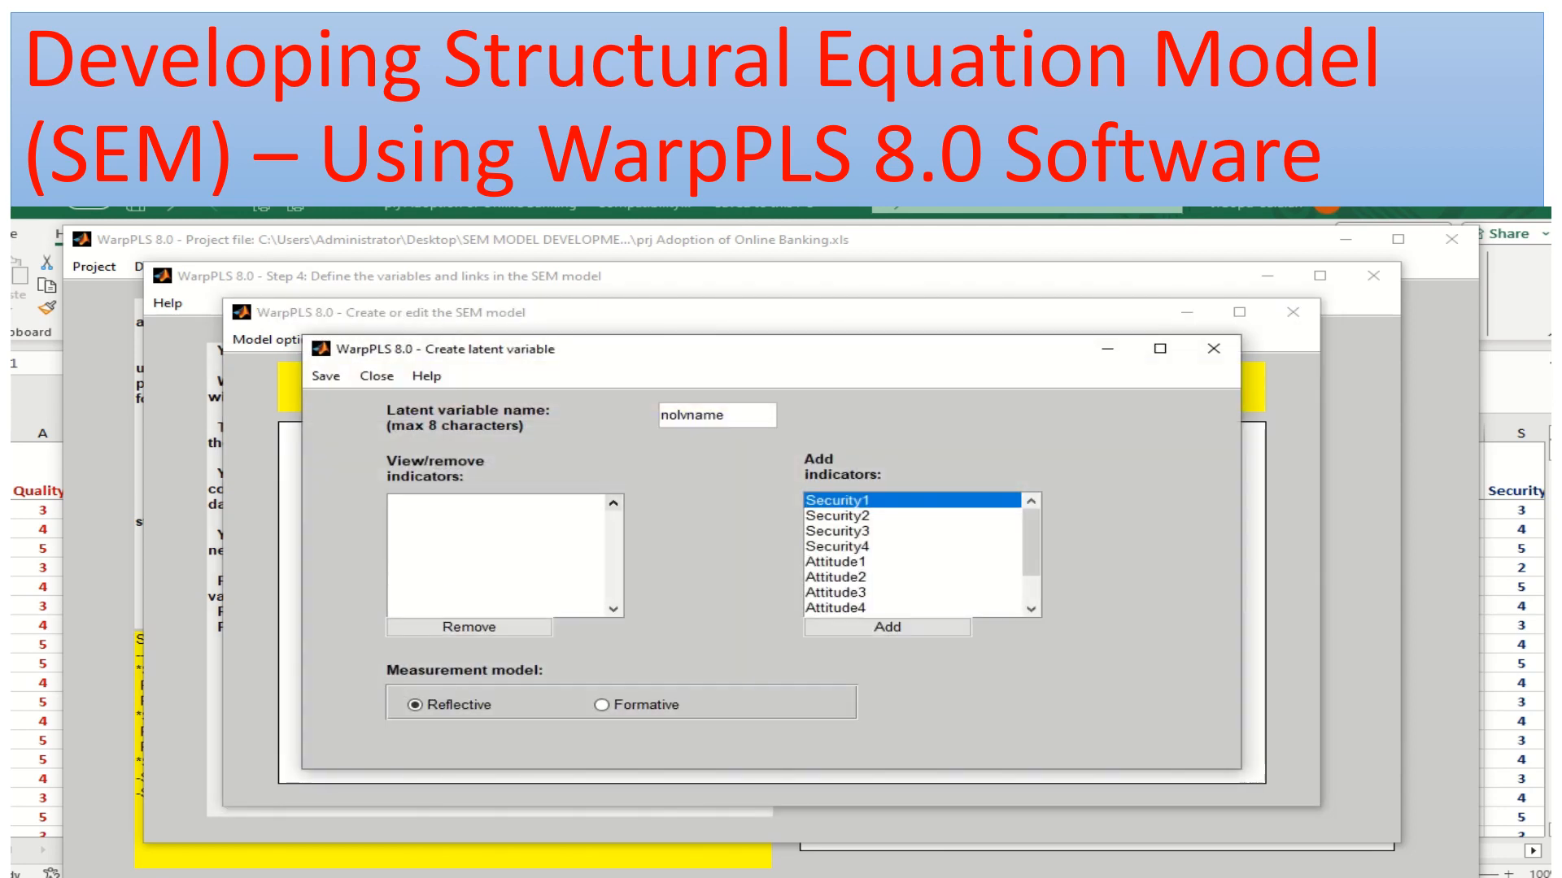
pyautogui.moveTo(726, 416); pyautogui.dragTo(659, 416)
pyautogui.write('Security')
# Save the Security latent variable with indicators Security1, Security2, Security3 and Security4, and move it above and right of Cost
pyautogui.click(888, 627)
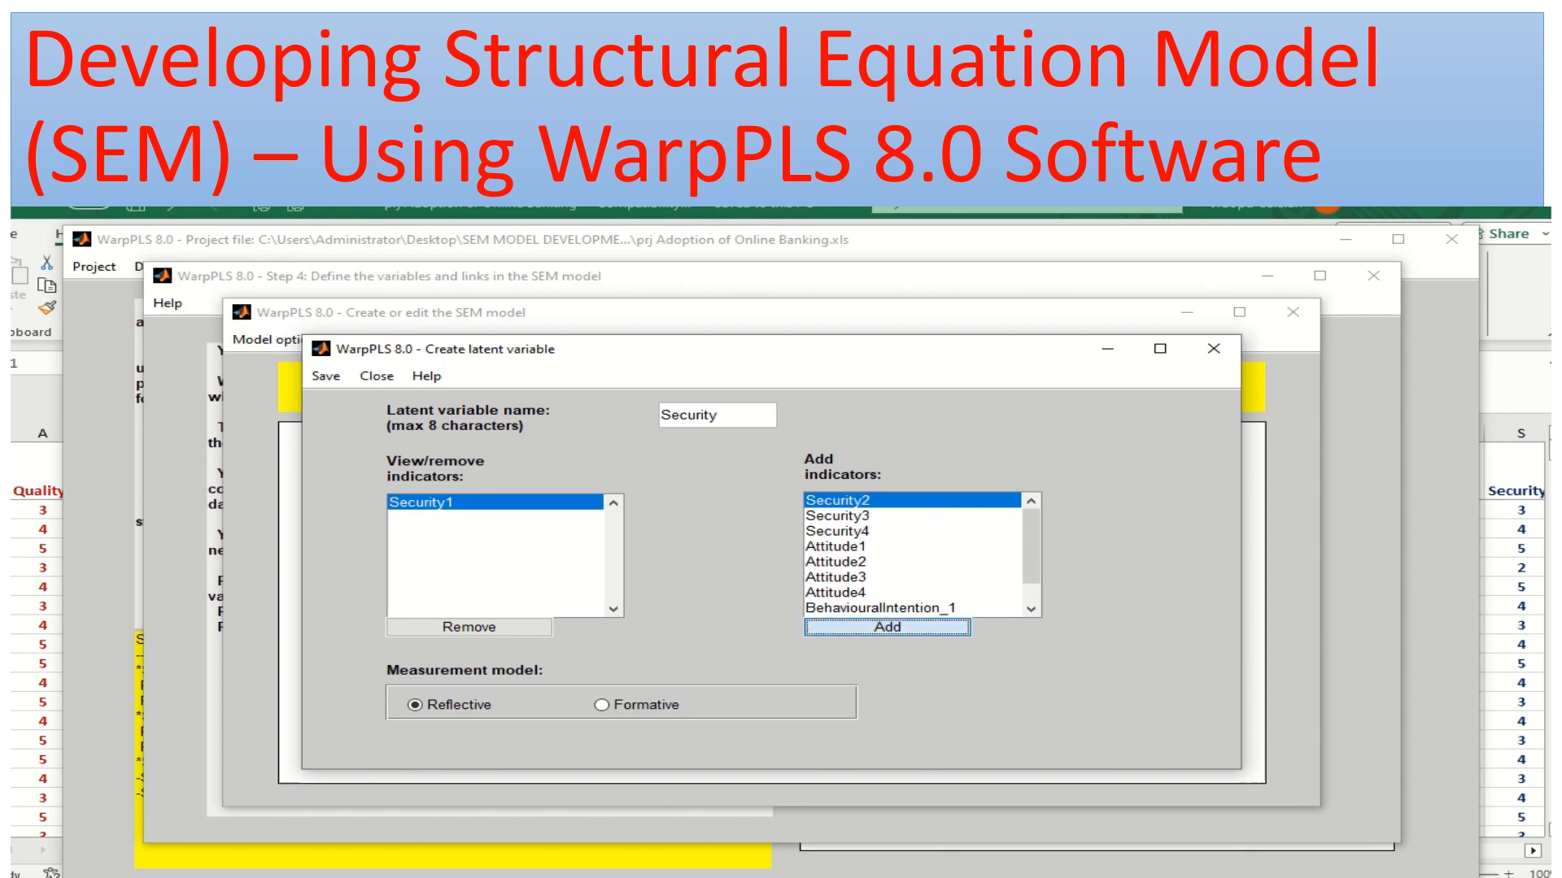
pyautogui.click(888, 627)
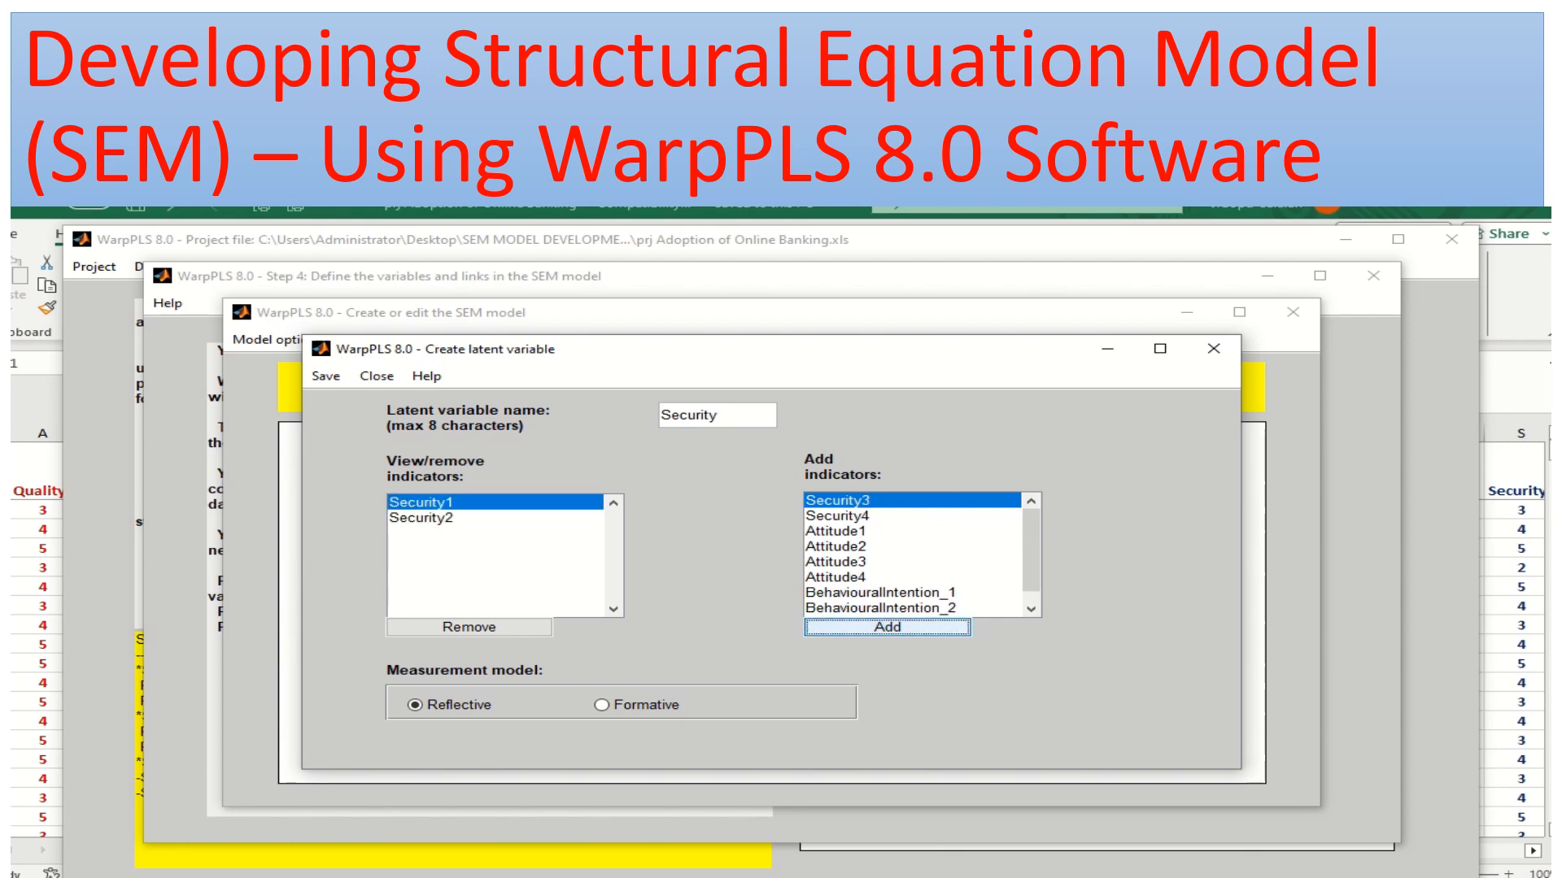
pyautogui.click(887, 627)
pyautogui.click(887, 628)
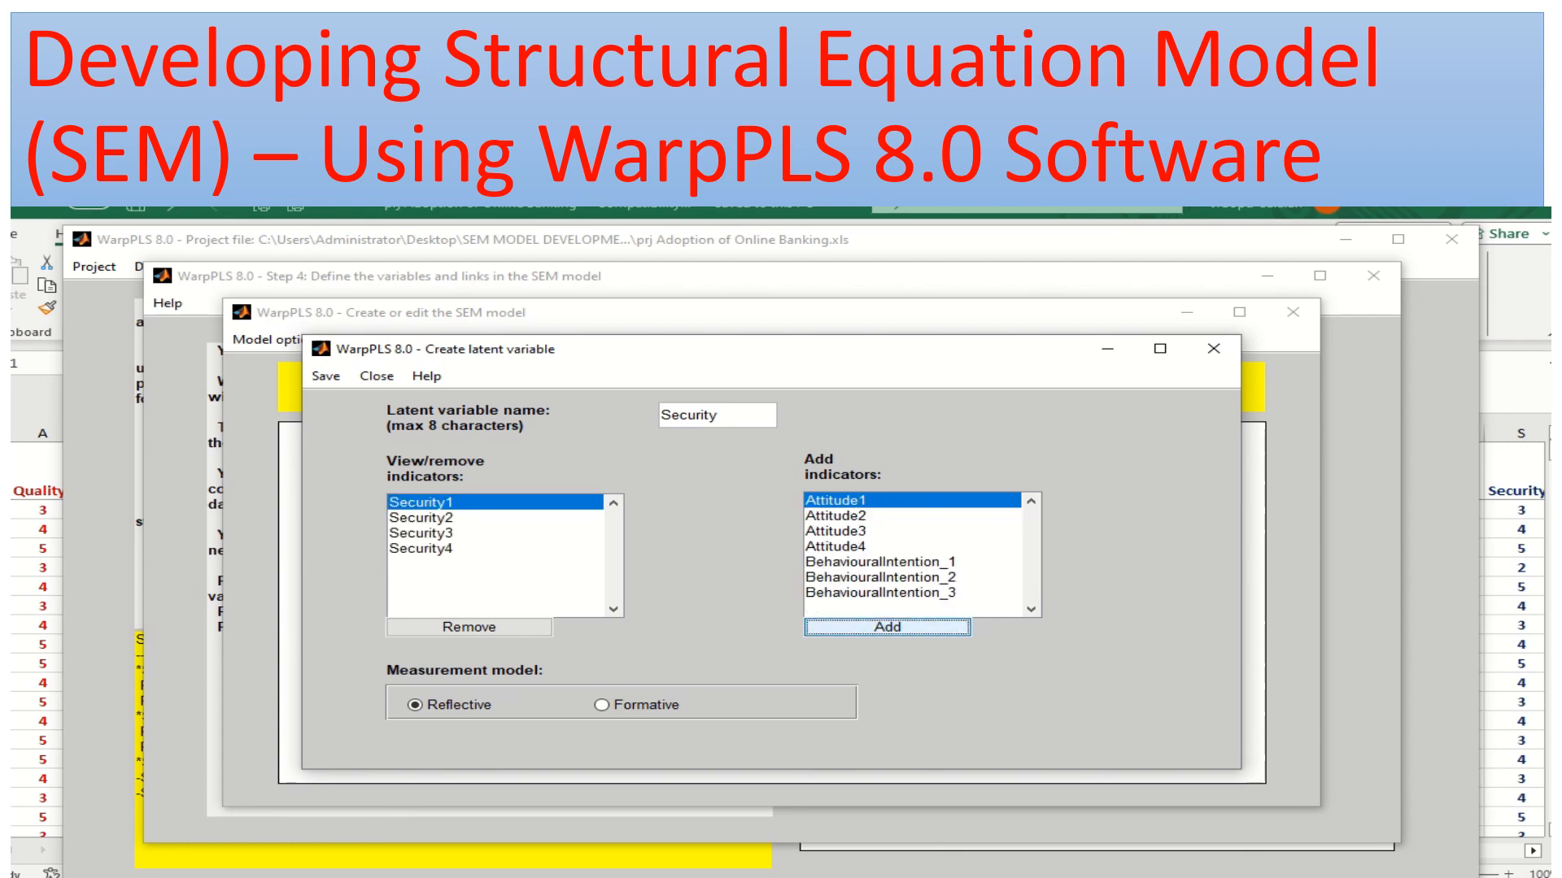
pyautogui.click(325, 376)
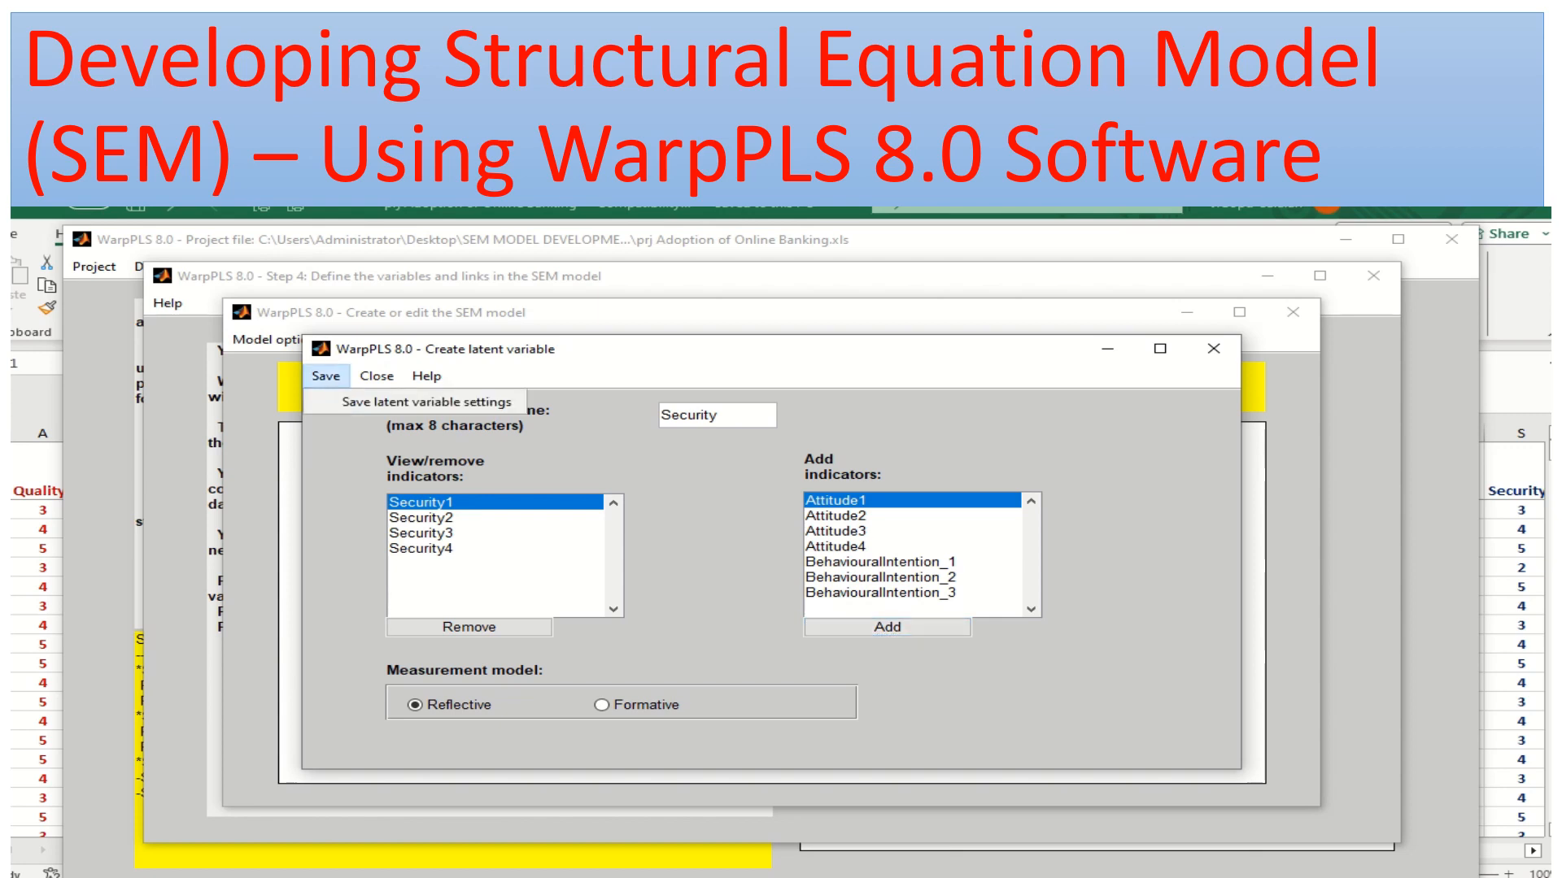
pyautogui.click(415, 401)
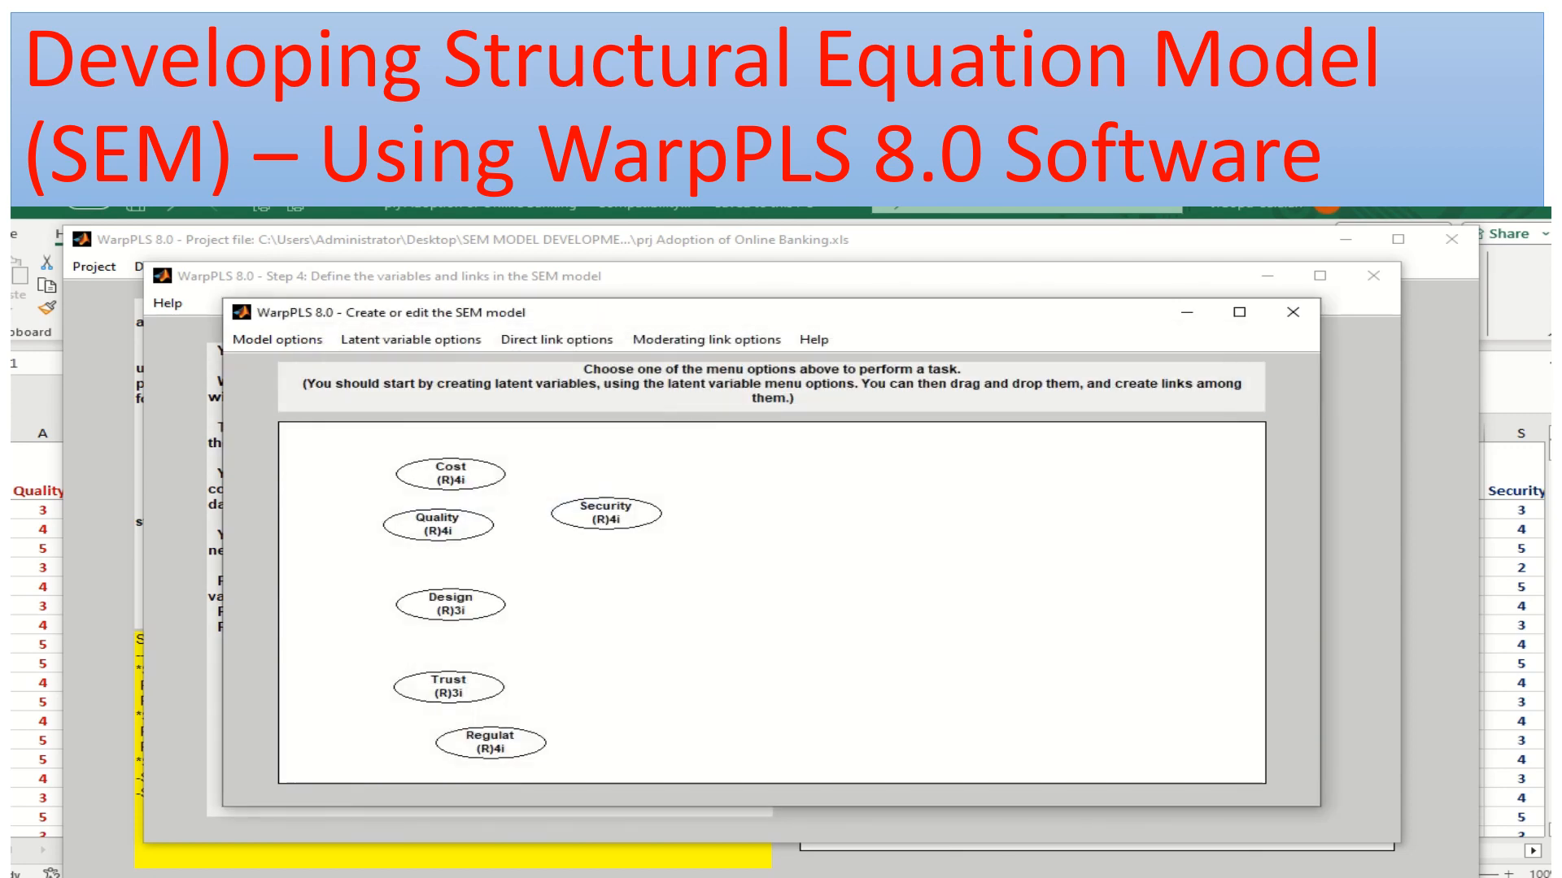
pyautogui.moveTo(606, 514); pyautogui.dragTo(609, 450)
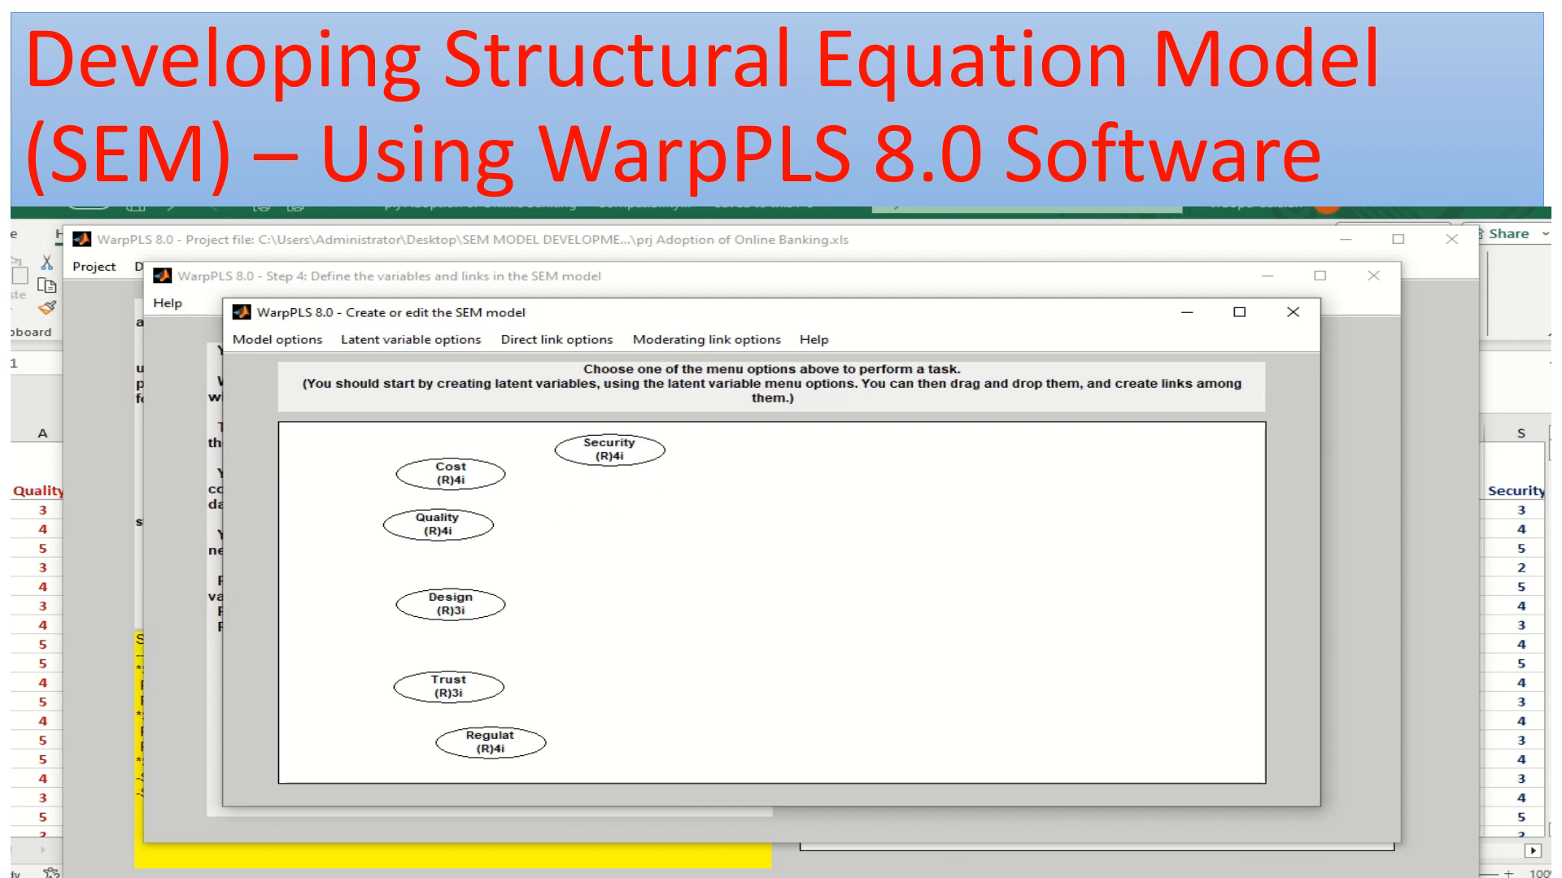
# Create a new latent variable near the centre of the model canvas and name it Attitude
pyautogui.click(411, 339)
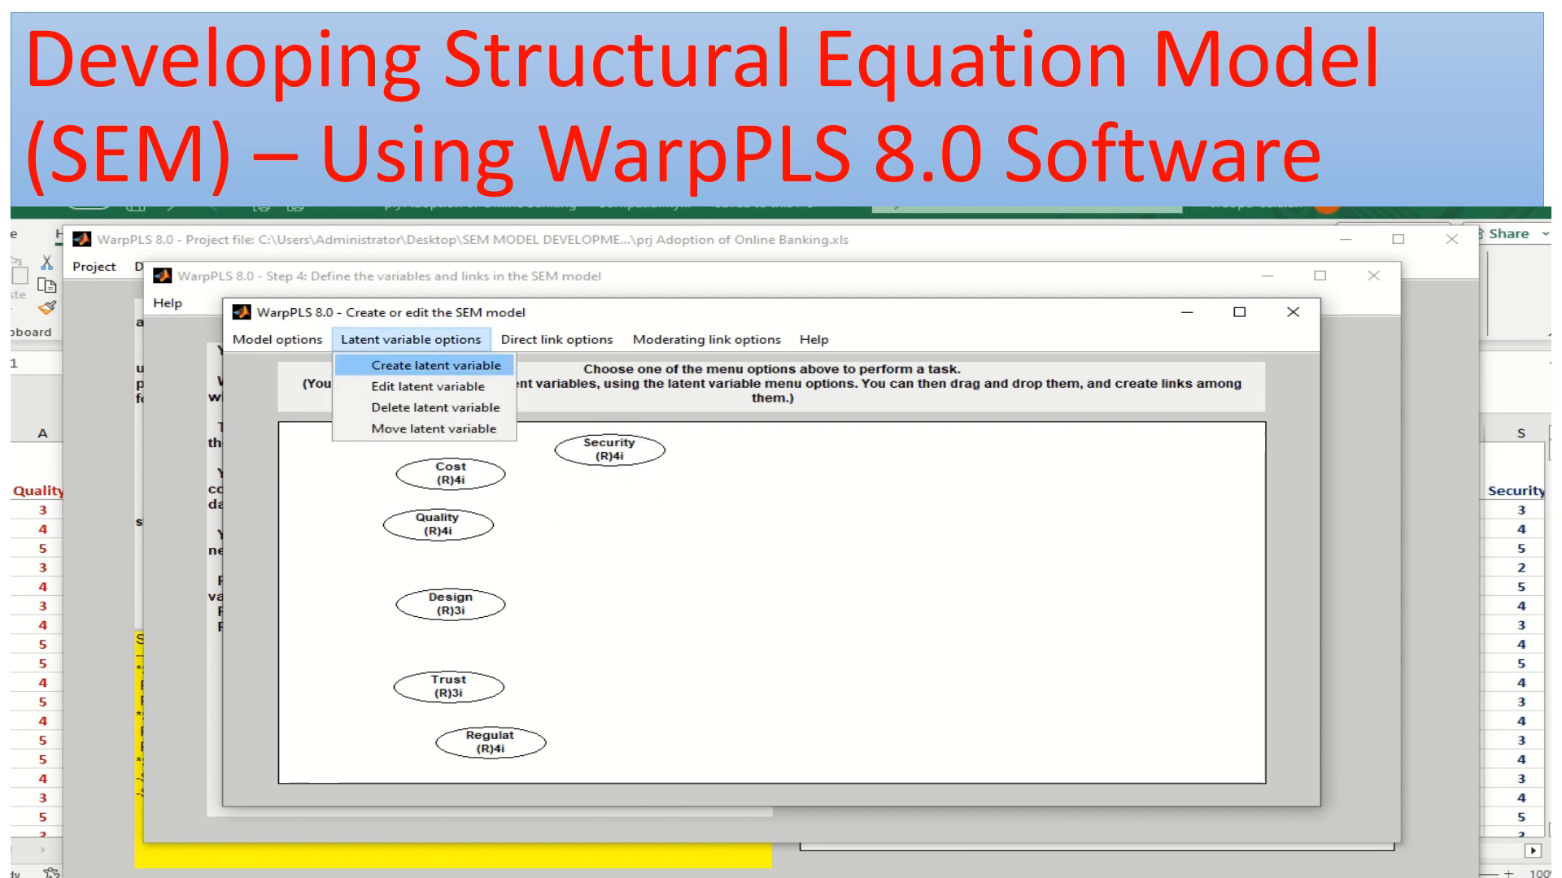
pyautogui.click(422, 359)
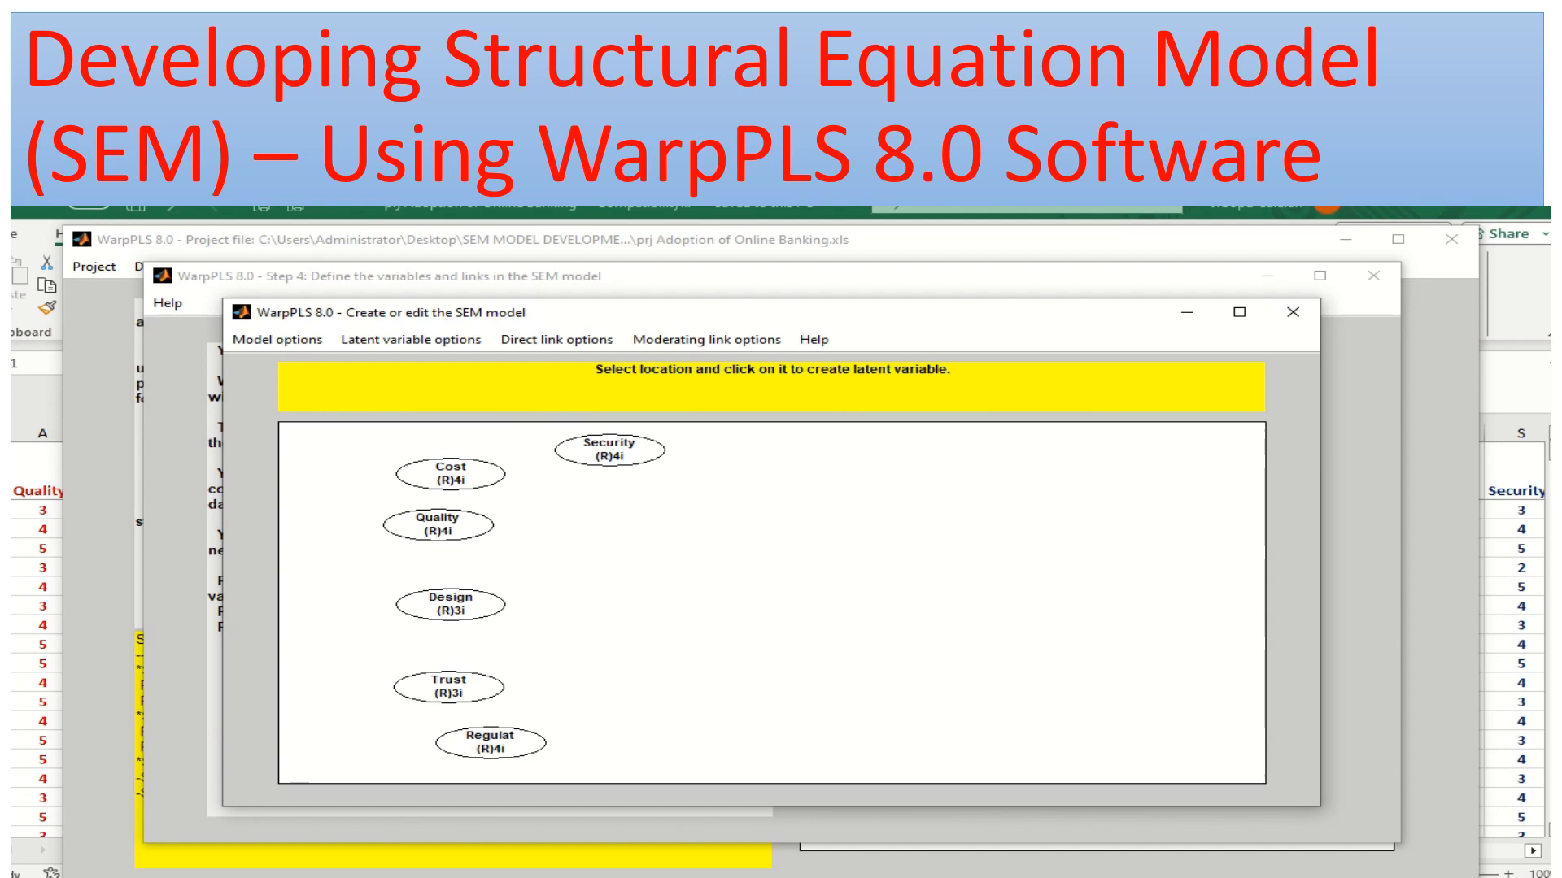
pyautogui.click(756, 590)
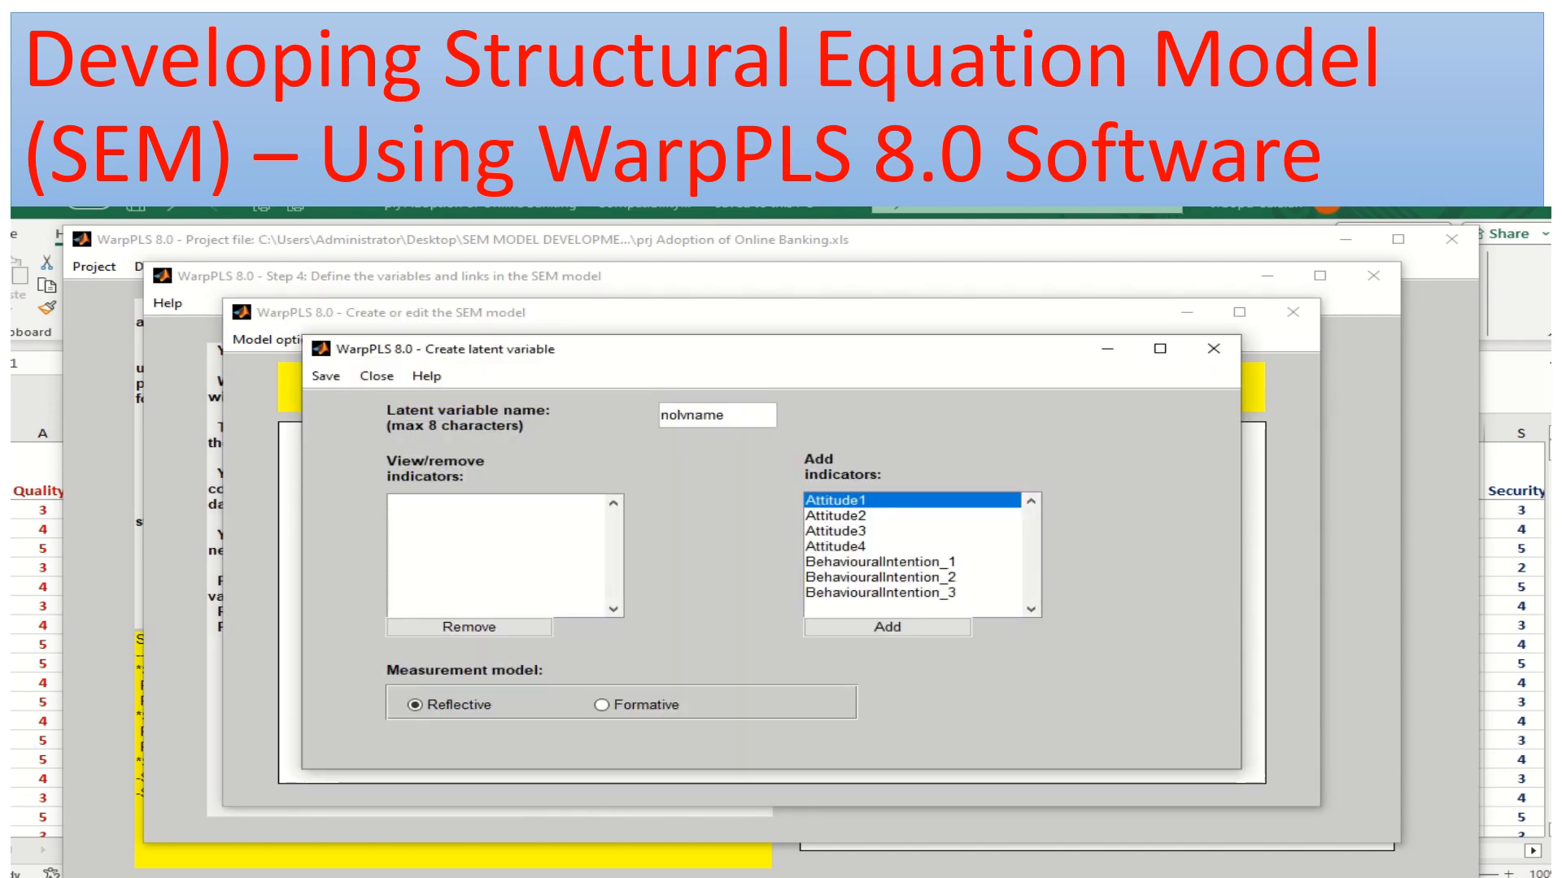
pyautogui.moveTo(727, 416); pyautogui.dragTo(658, 416)
pyautogui.write('Attitude')
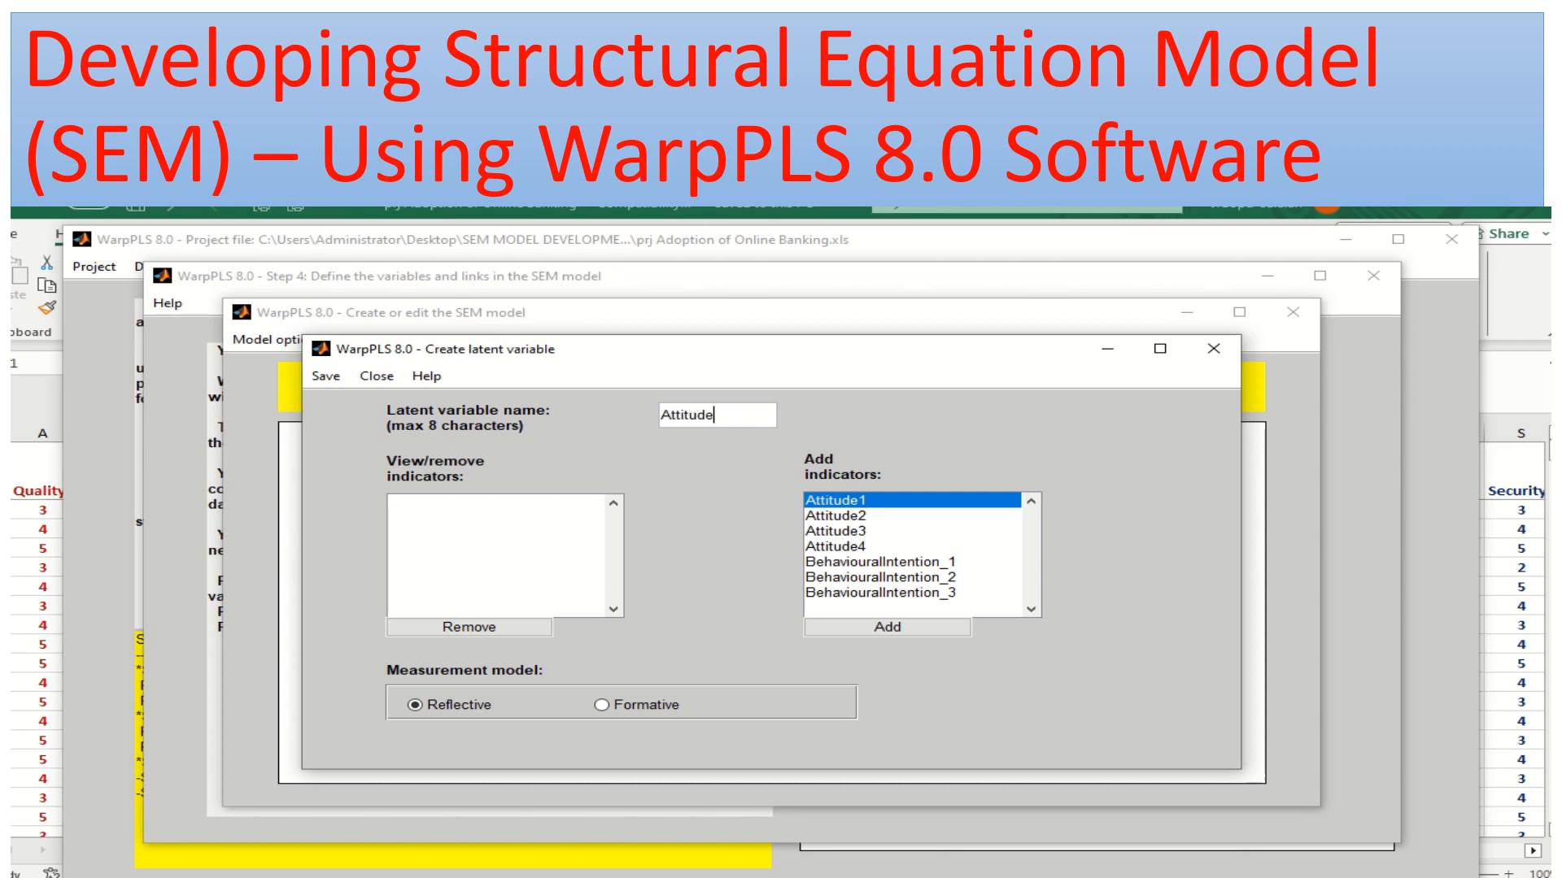
# Assign the indicators Attitude1, Attitude2, Attitude3 and Attitude4 to the Attitude latent variable and save its settings
pyautogui.click(888, 627)
pyautogui.click(887, 627)
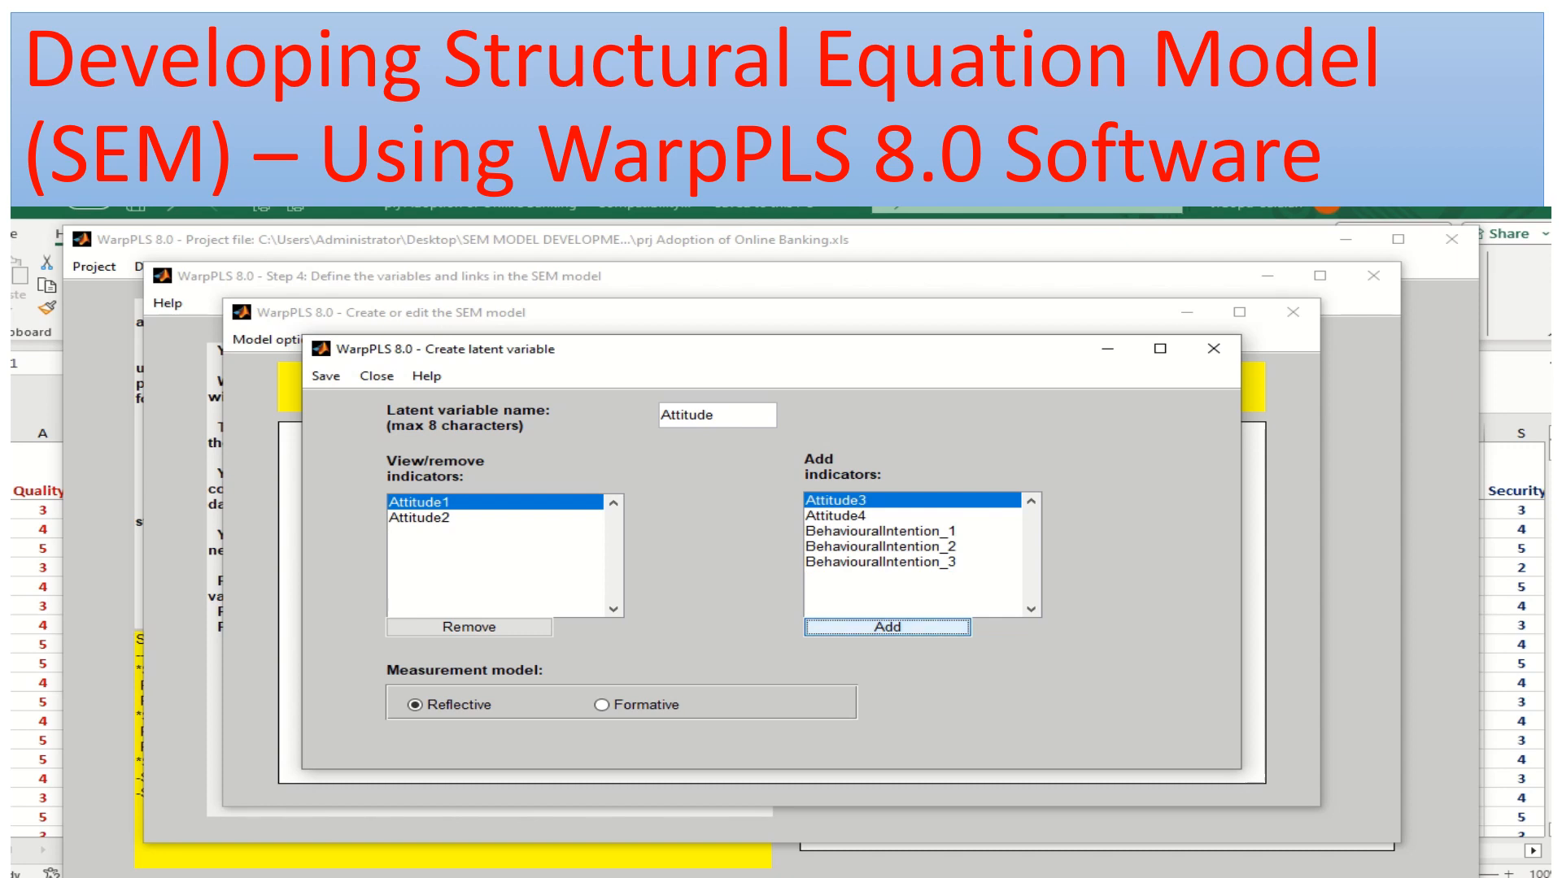
pyautogui.click(887, 627)
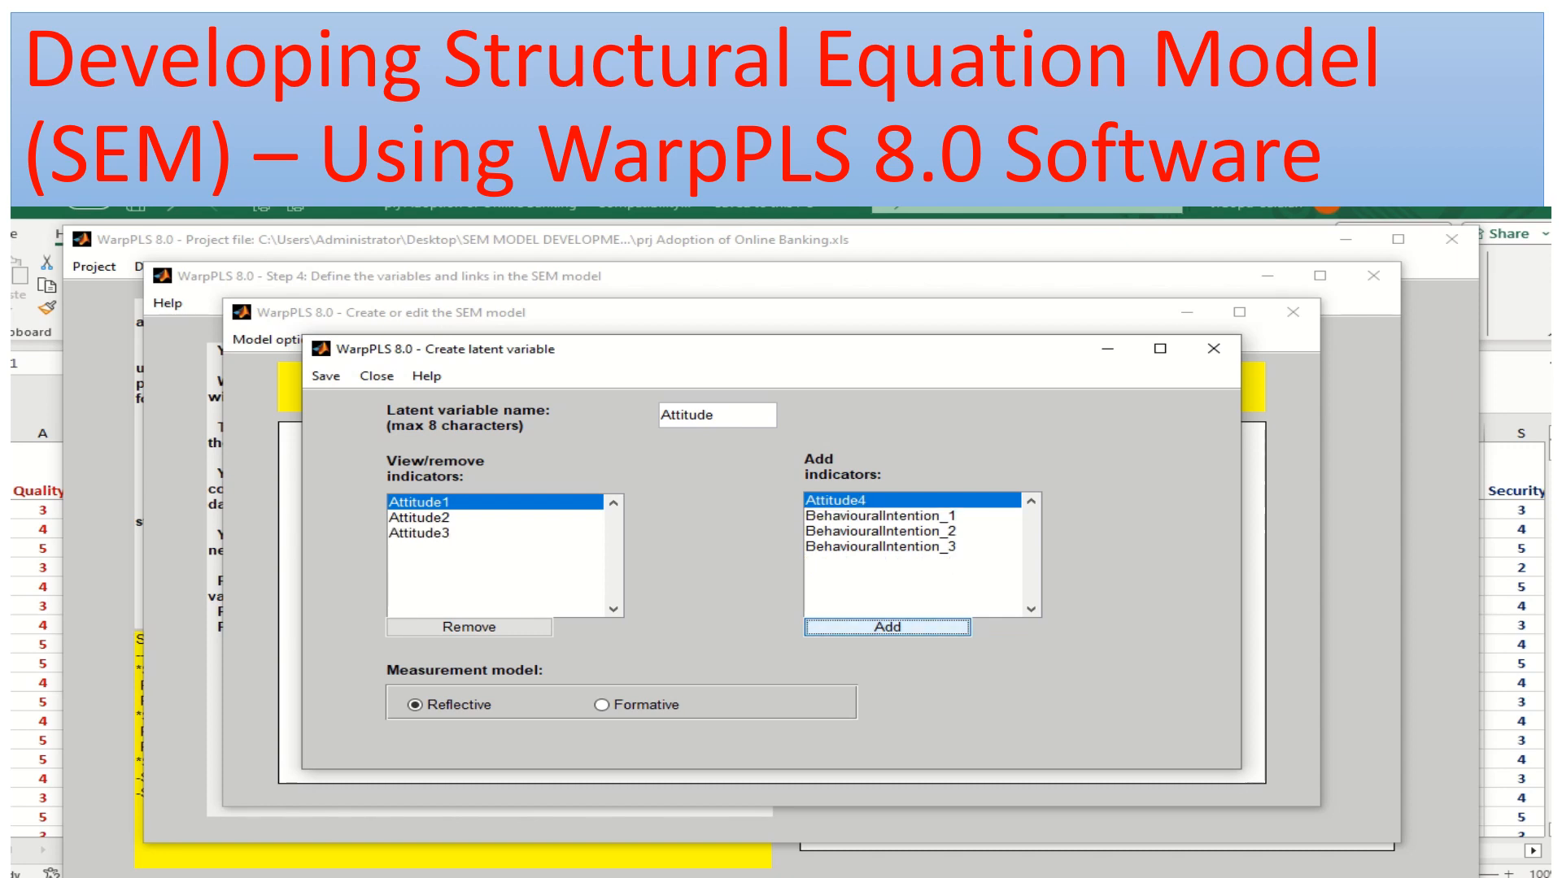
pyautogui.click(888, 627)
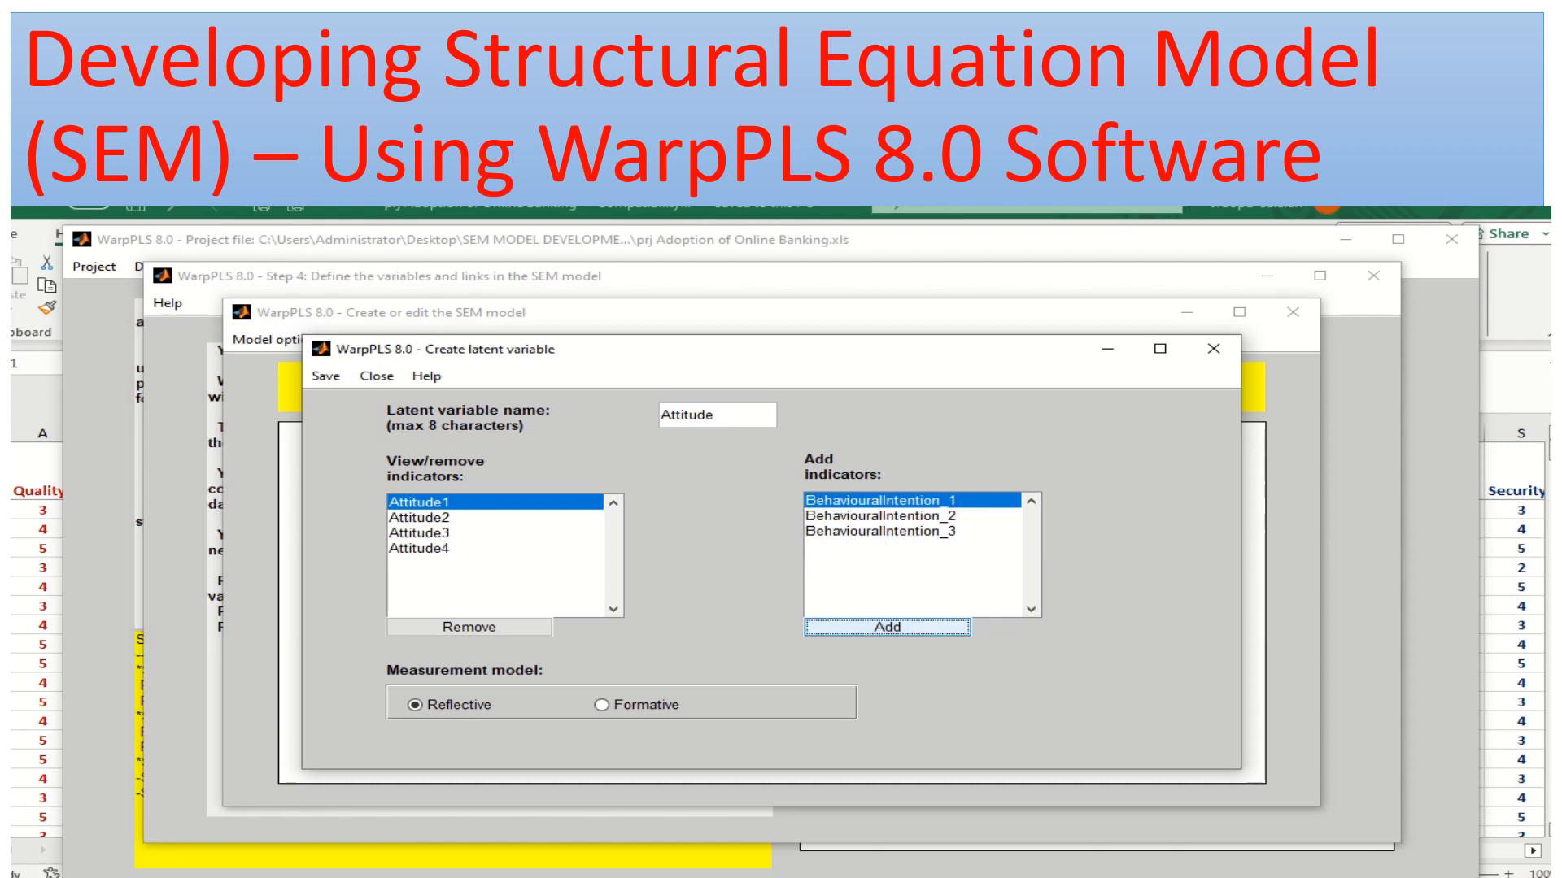
pyautogui.click(326, 376)
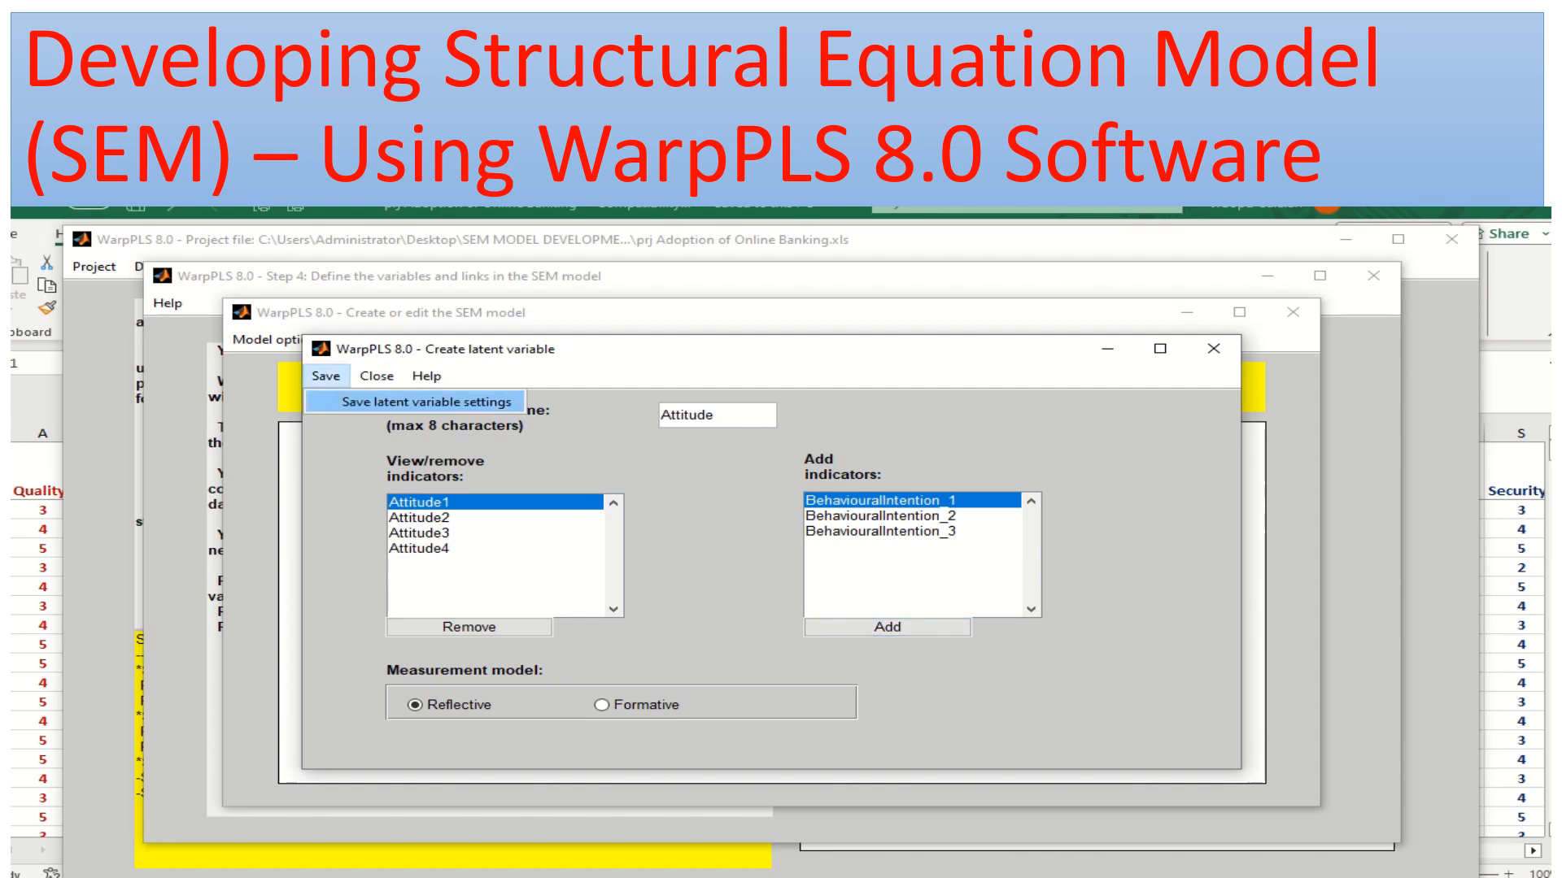